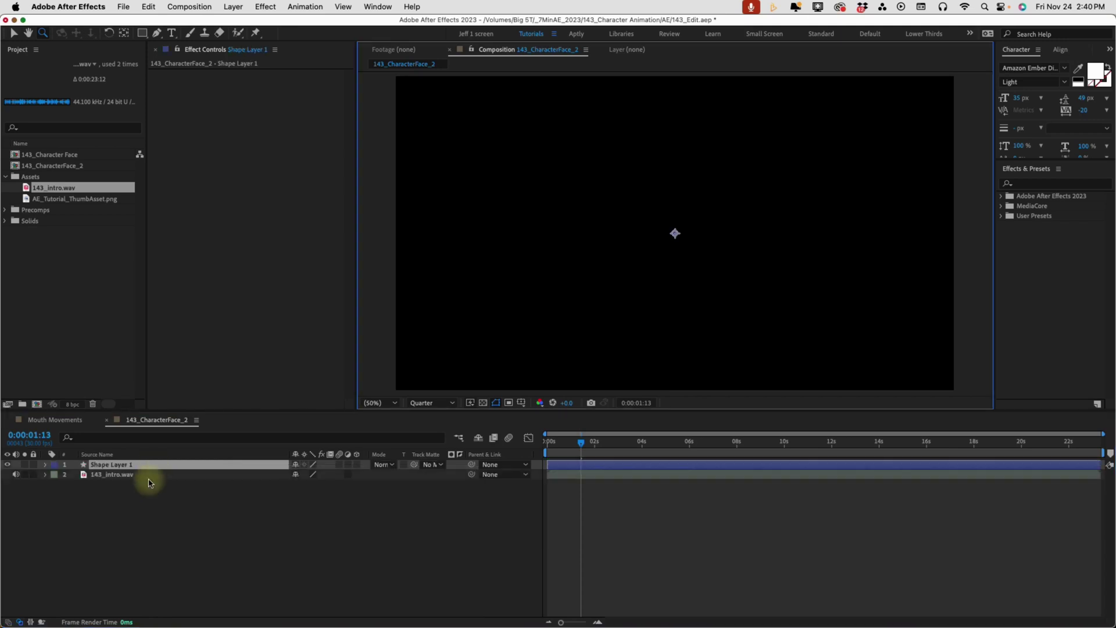
Rename the shape layer as Face and add an ellipse path with a fill to it
click(46, 465)
key(Return)
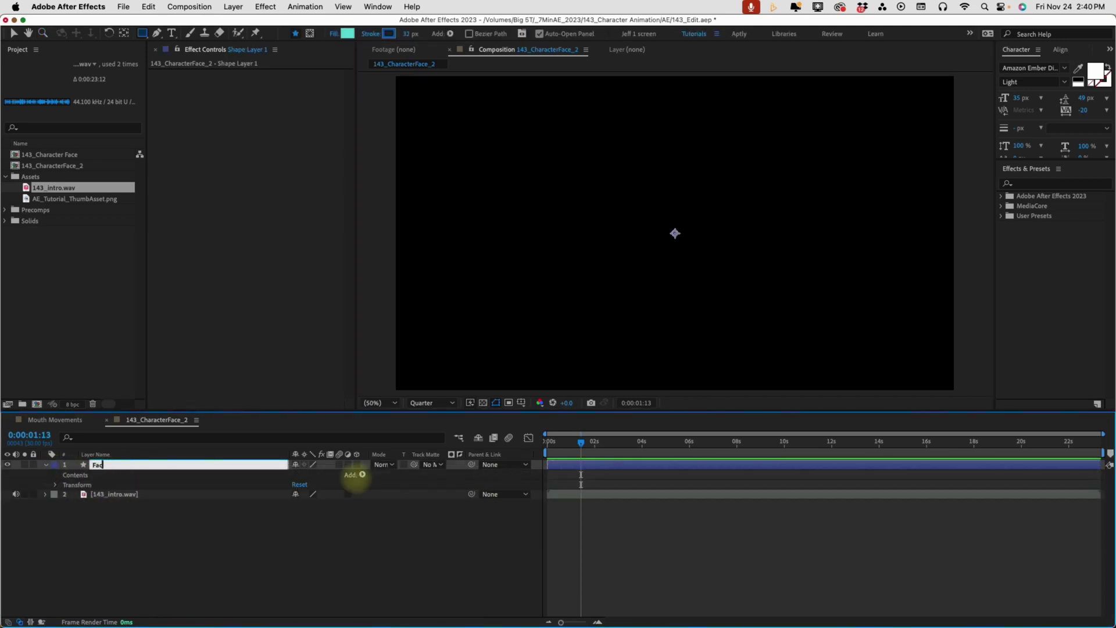
click(361, 474)
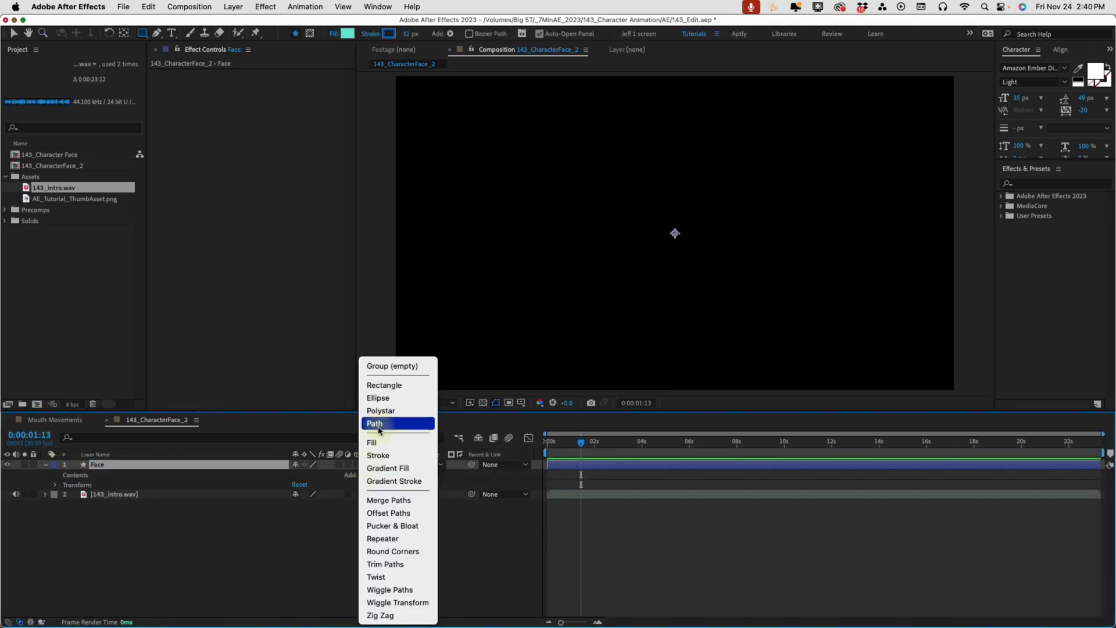
click(386, 397)
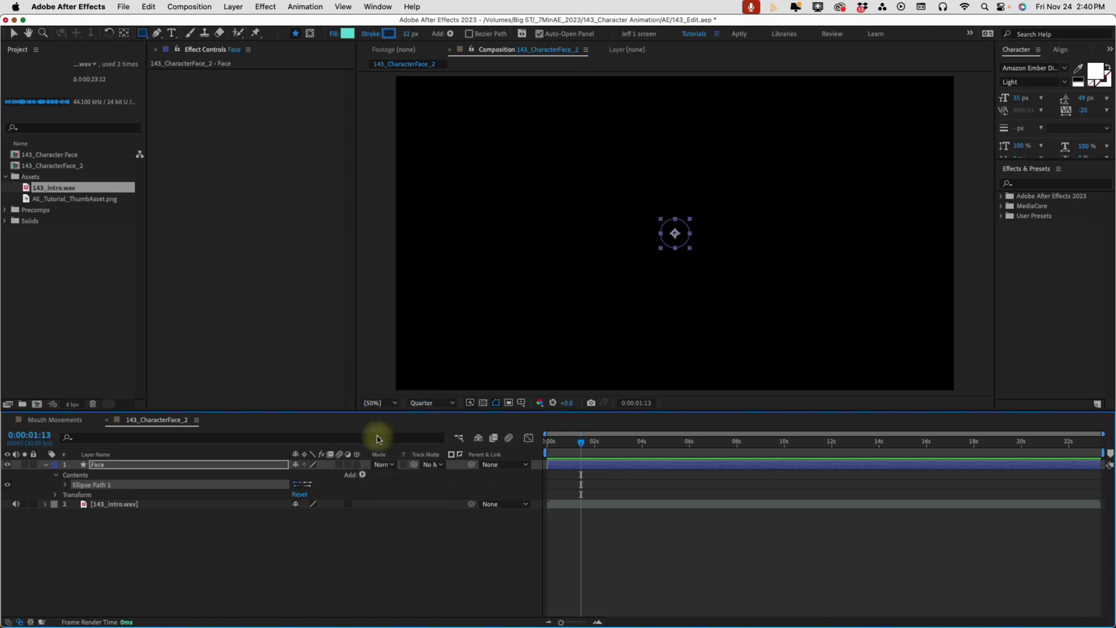
click(359, 474)
click(374, 444)
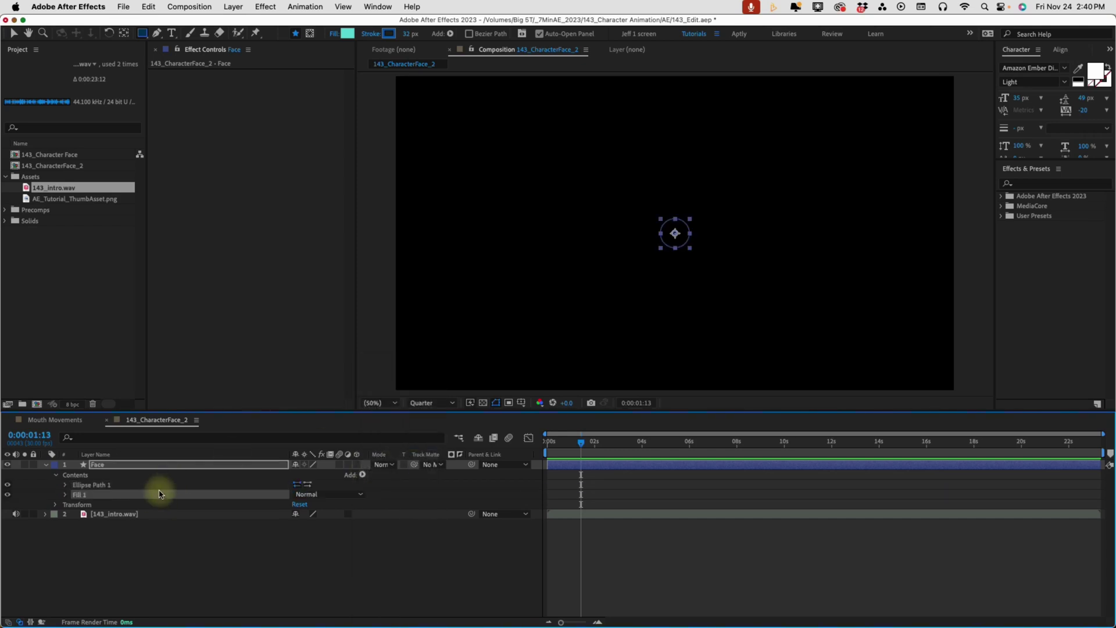
Give the Face layer's fill a muted olive-yellow colour and enlarge its ellipse to 853 by 853
click(66, 494)
click(297, 523)
click(797, 169)
click(817, 219)
click(994, 169)
click(65, 484)
drag(319, 494, 698, 445)
Place the Mouth Movements precomp above the Face layer at position 960, 754 with a scale of 179%
click(5, 210)
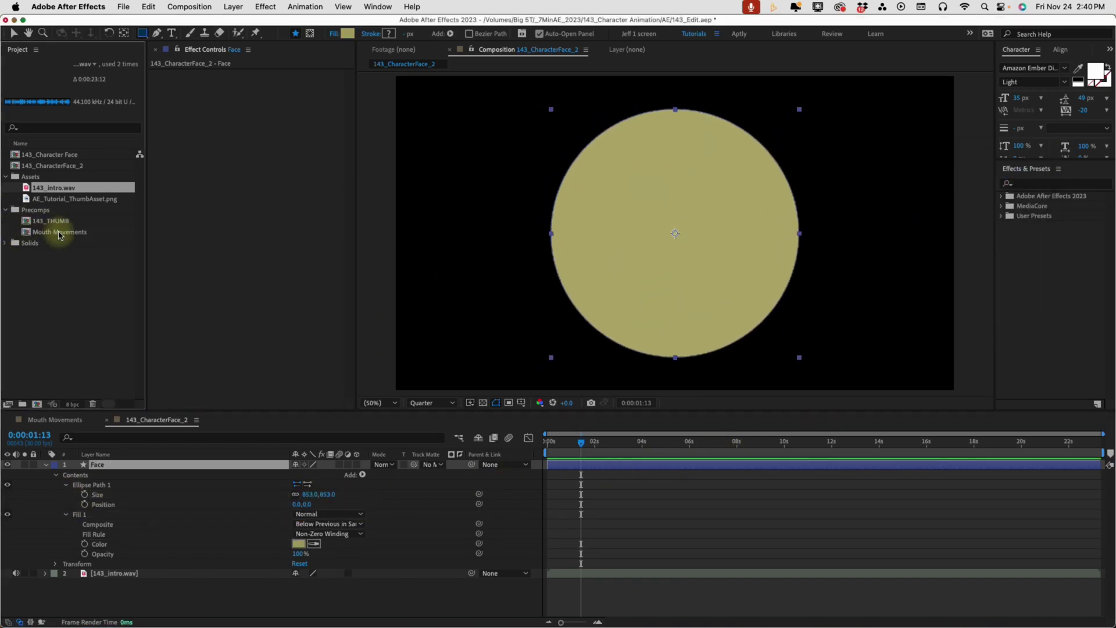
drag(62, 234, 177, 464)
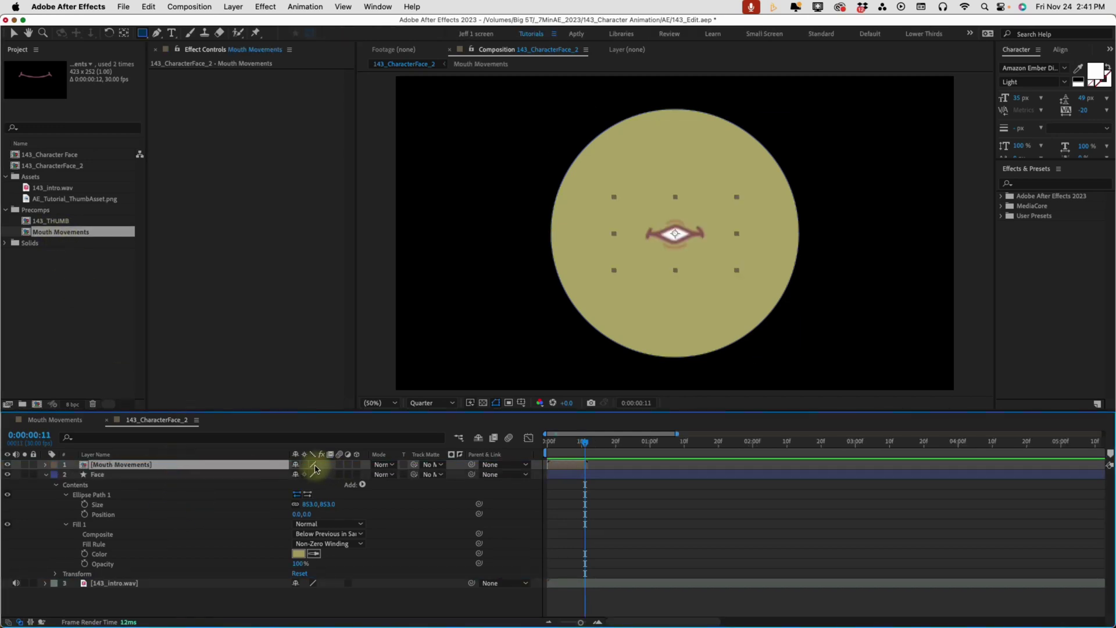
key(p)
key(shift+s)
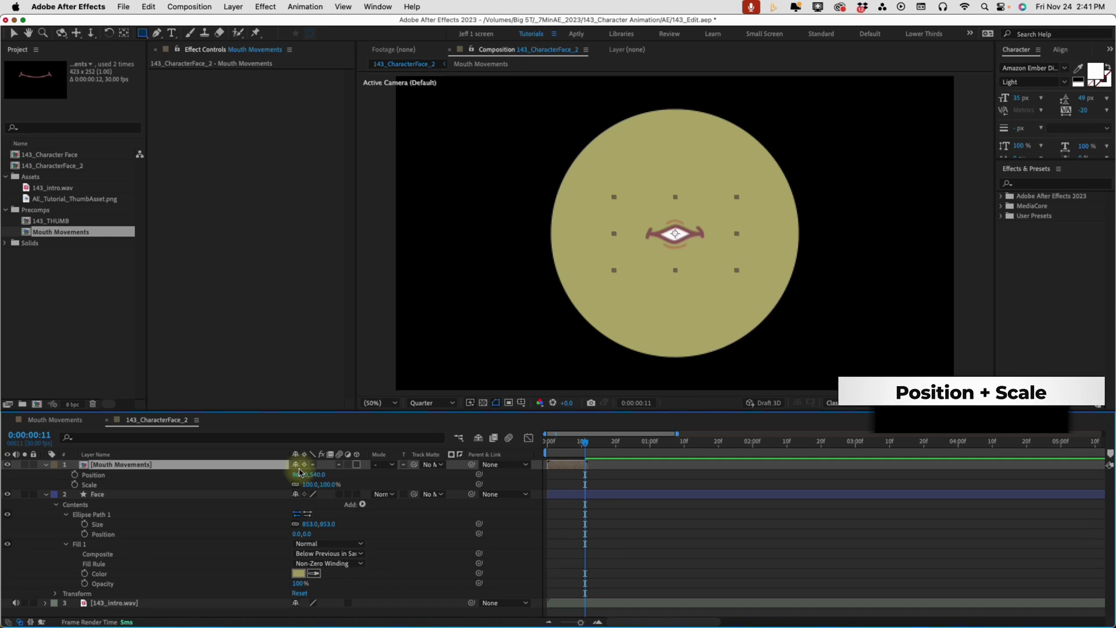
drag(308, 483, 461, 457)
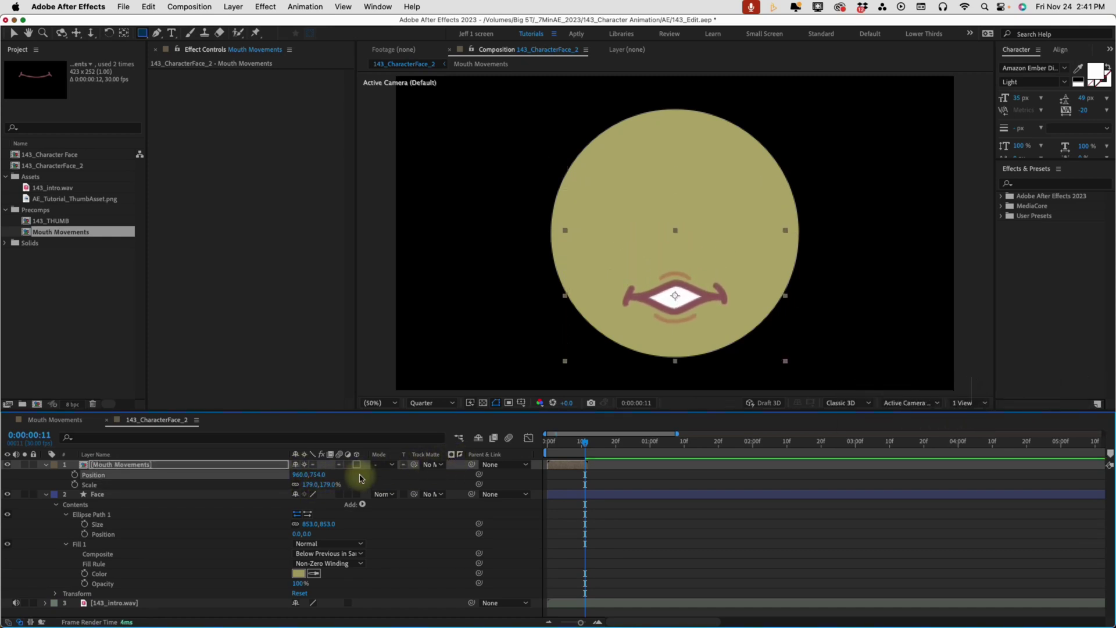
Recolour the Face layer's fill to a light warm beige
click(298, 573)
click(807, 229)
click(919, 300)
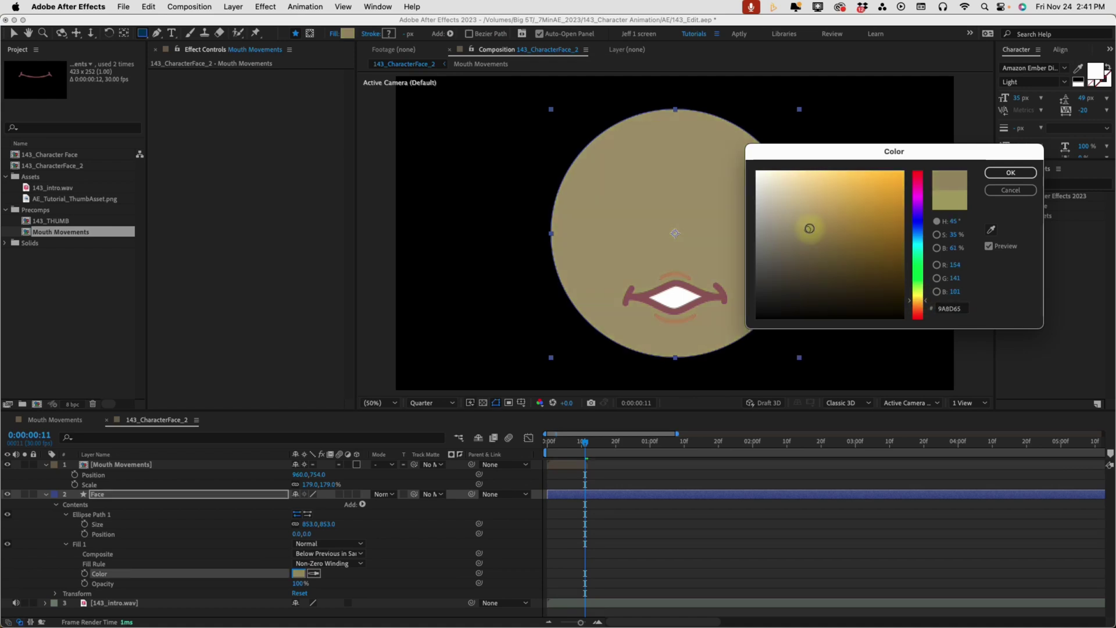
click(794, 210)
click(1010, 172)
Preview the mouth on the face, open the Mouth Movements precomp and look over its layers from Hey, A, I to the last one
click(560, 446)
drag(561, 447, 558, 448)
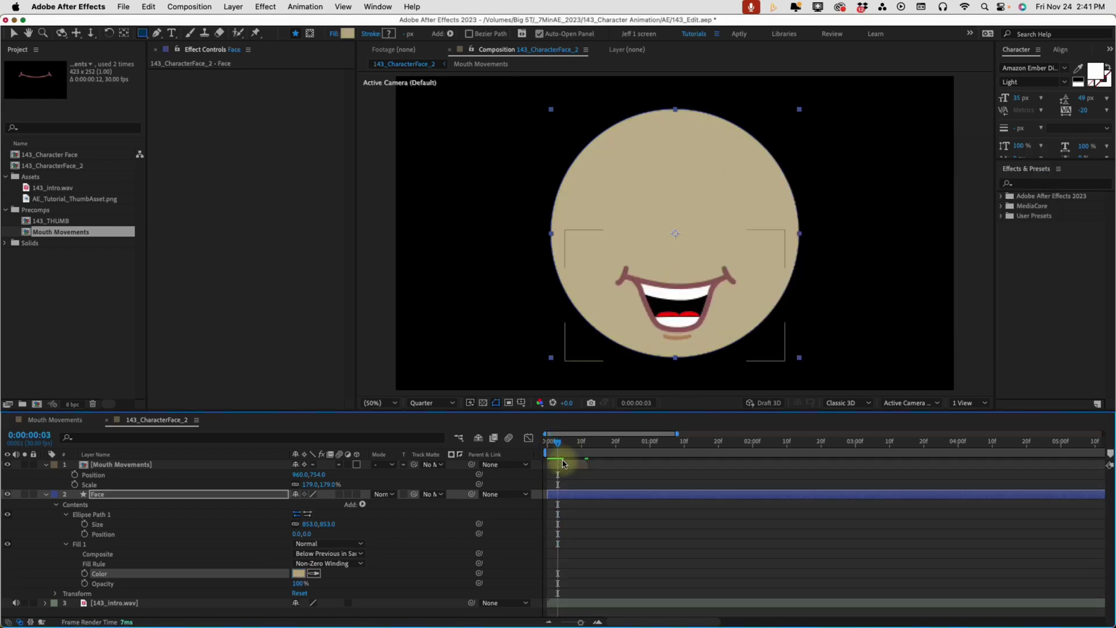
double_click(563, 463)
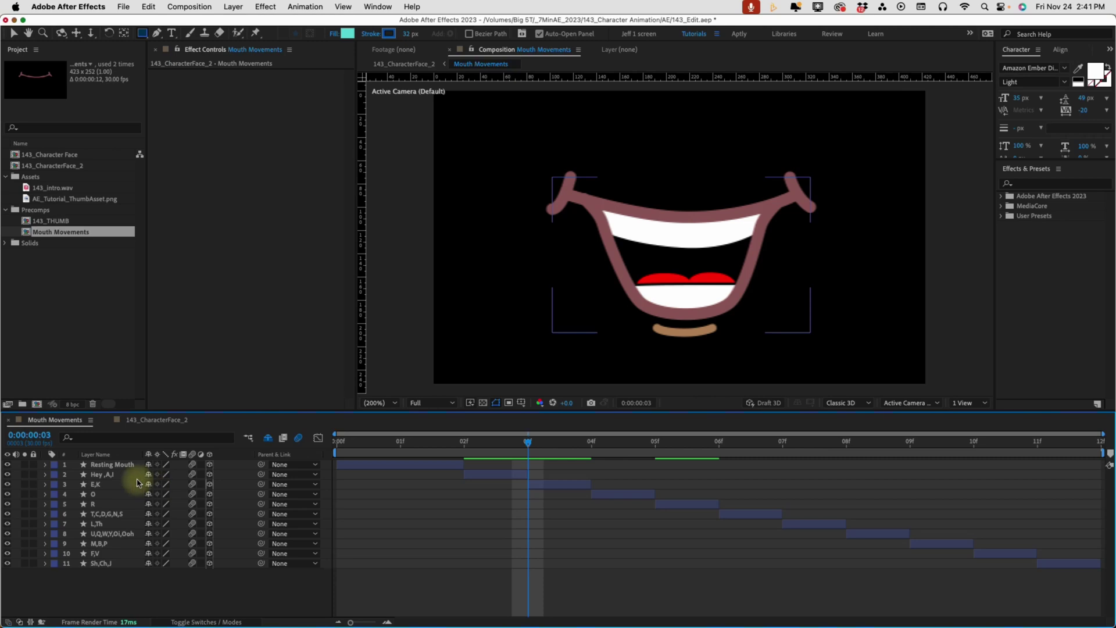
click(113, 475)
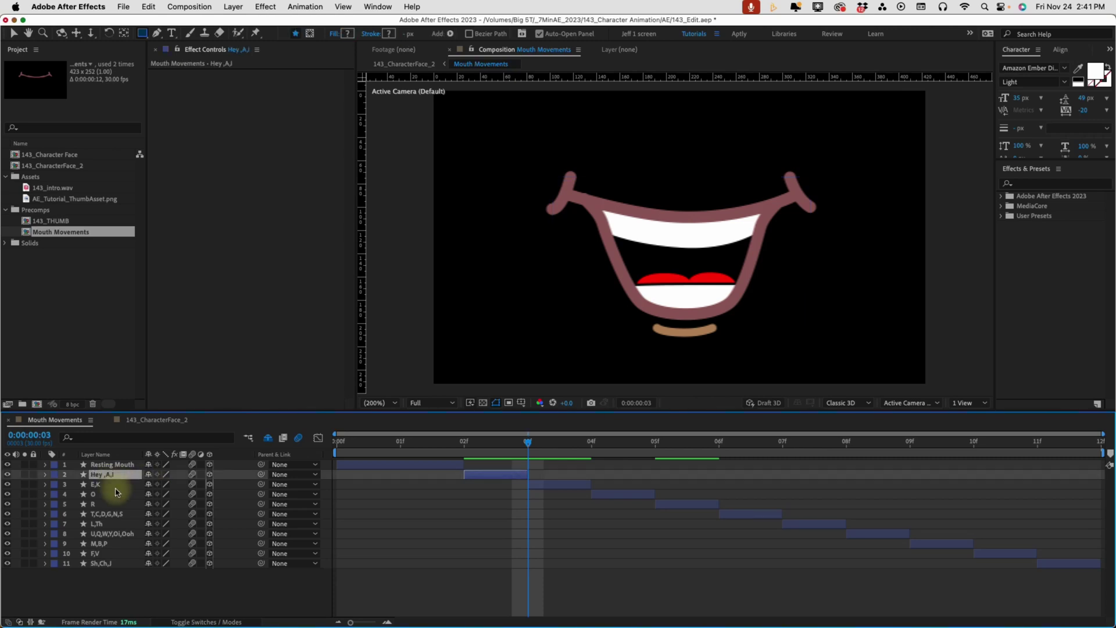
shift+click(103, 562)
Step through frames 0 to 5 of the Mouth Movements precomp to examine the resting mouth and the following mouth shapes
drag(527, 443, 330, 440)
click(399, 444)
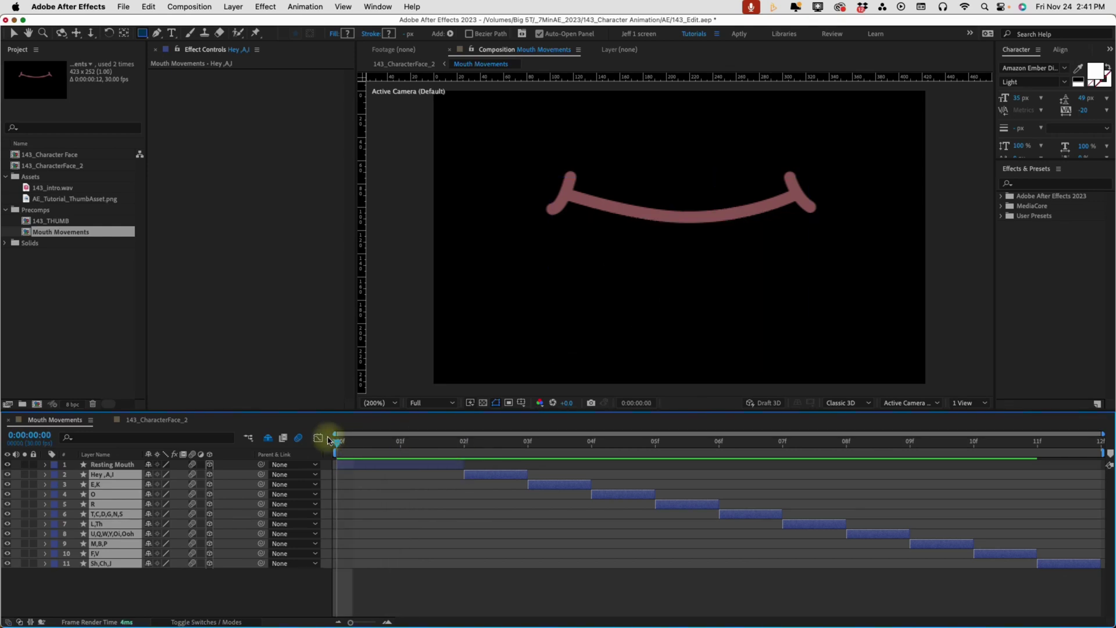
drag(329, 440, 400, 440)
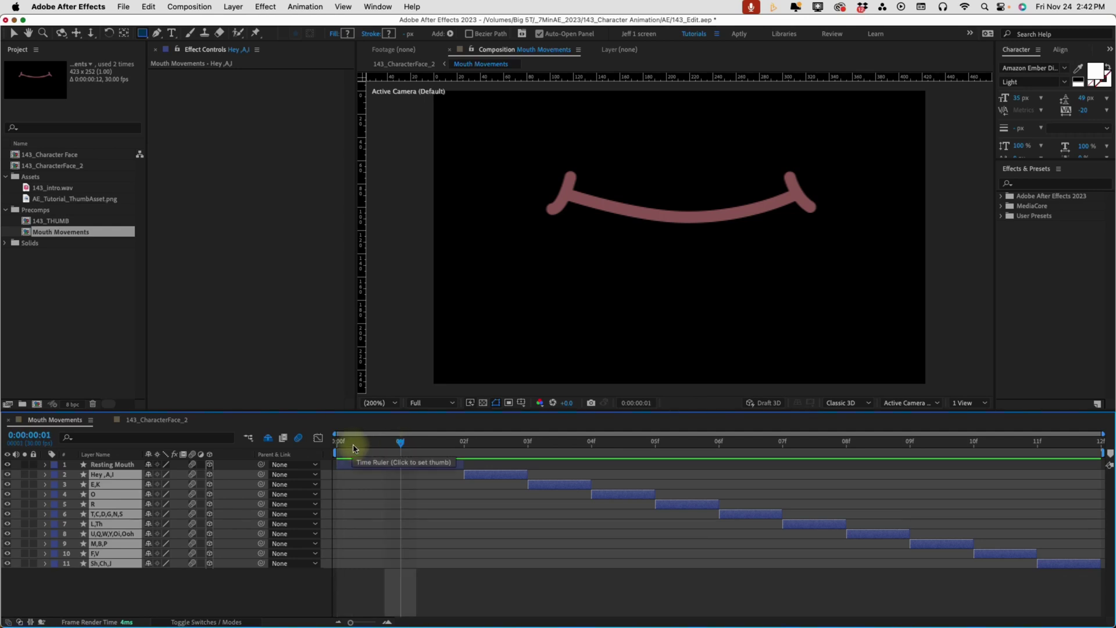
click(378, 464)
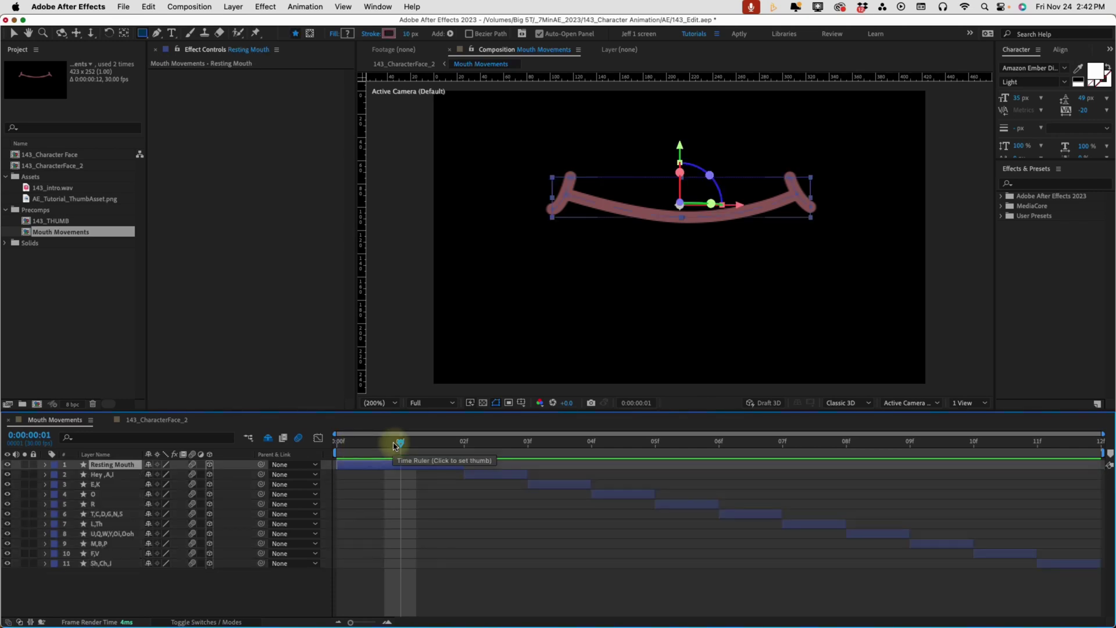
click(463, 447)
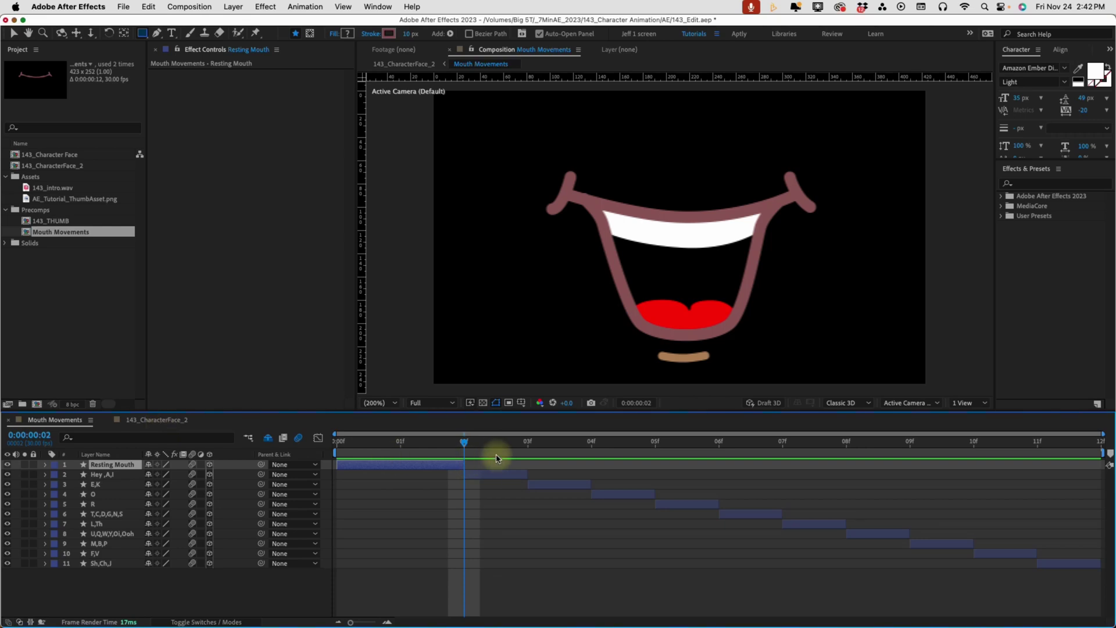
click(529, 443)
click(593, 445)
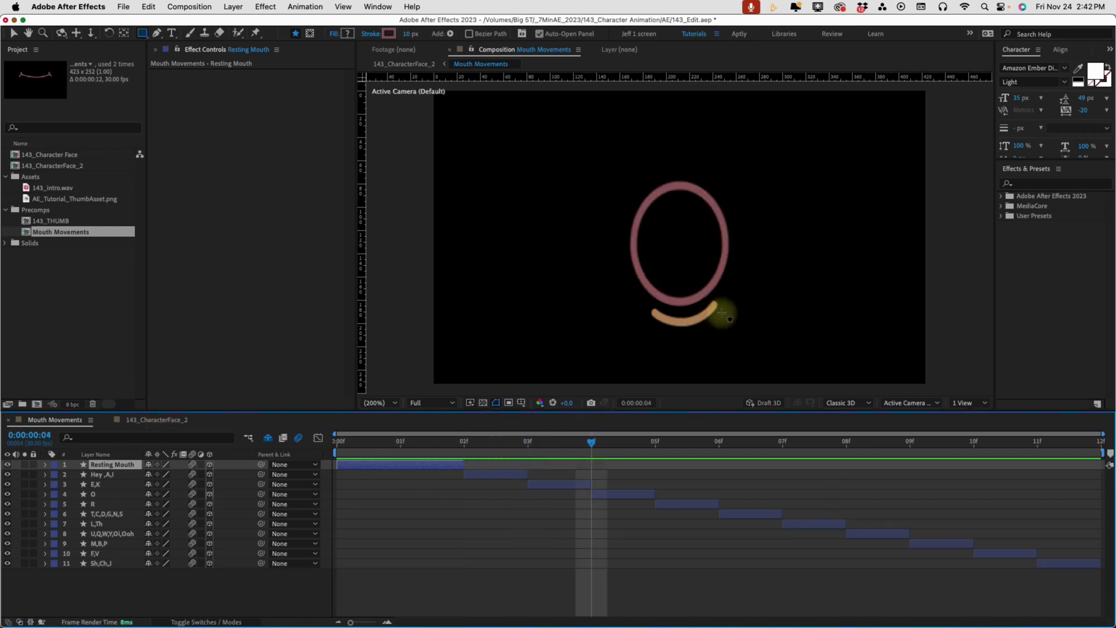
click(654, 446)
click(688, 505)
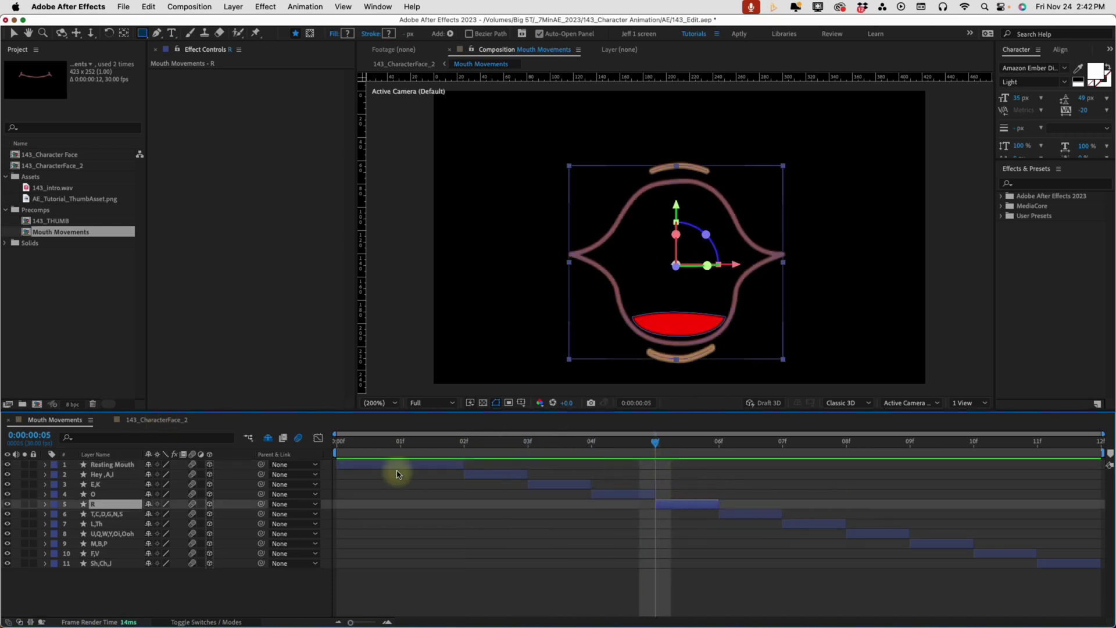
Return to the 143_CharacterFace_2 composition, scale the Mouth Movements layer down slightly and collapse the layer properties
click(153, 419)
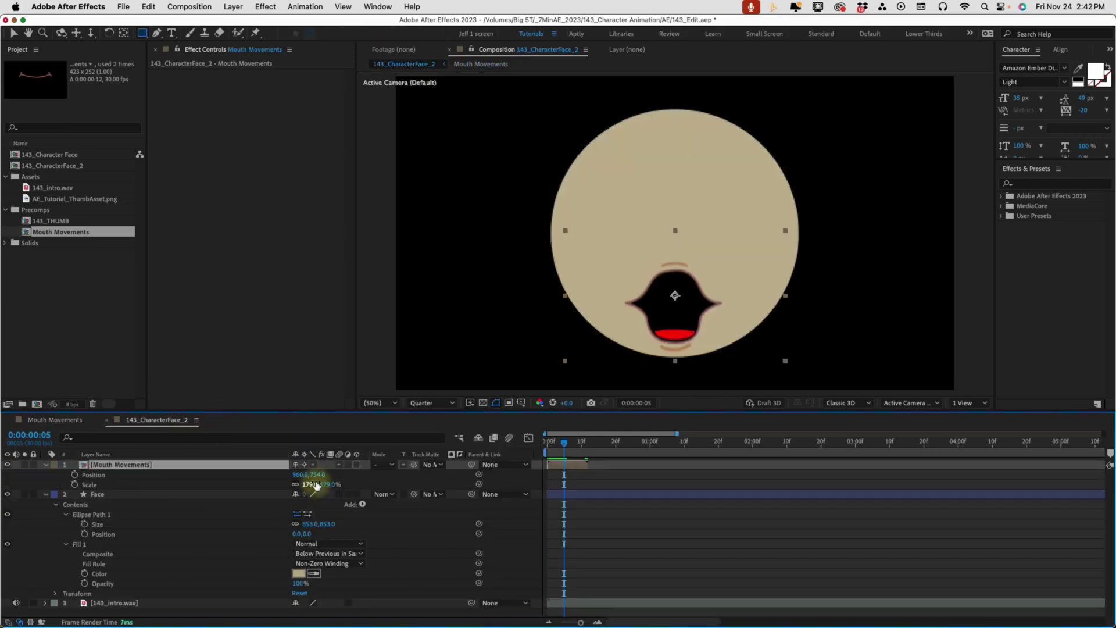
click(46, 465)
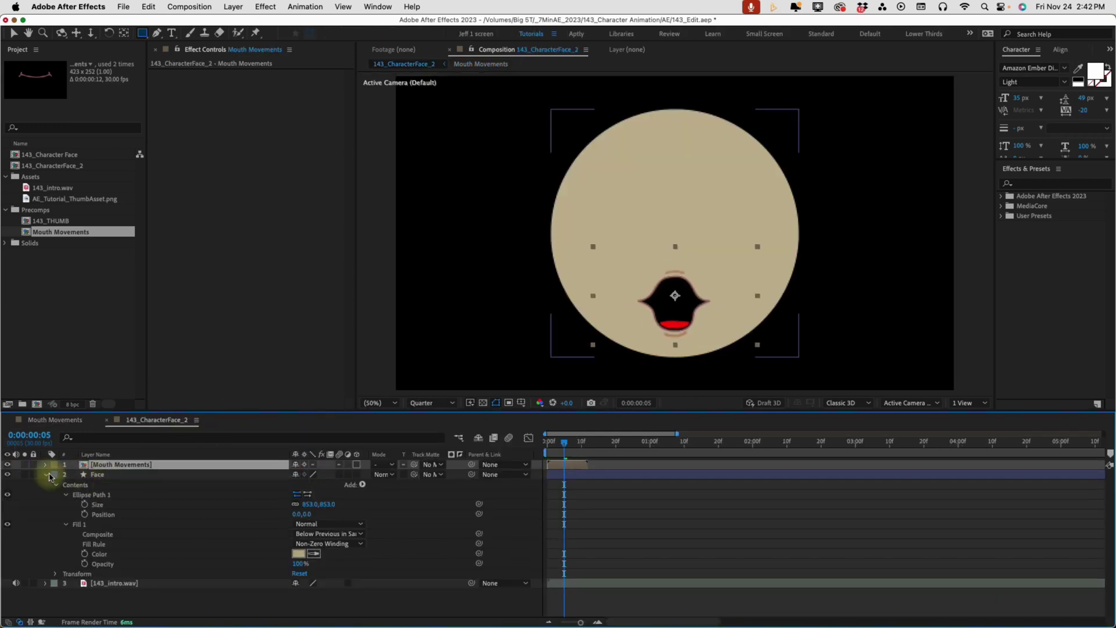
click(46, 475)
Duplicate the Face layer as Left Ear, place it beneath Face and parent it to Face
click(97, 474)
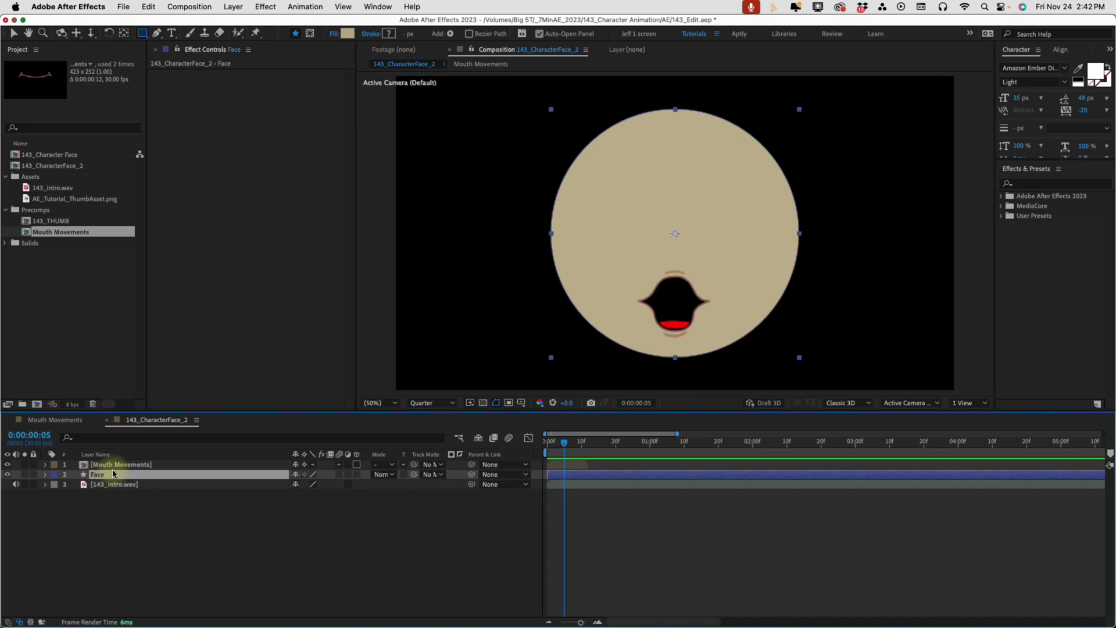
key(super+d)
key(Return)
text(Left Ear)
key(Return)
drag(105, 475, 109, 489)
drag(472, 484, 473, 475)
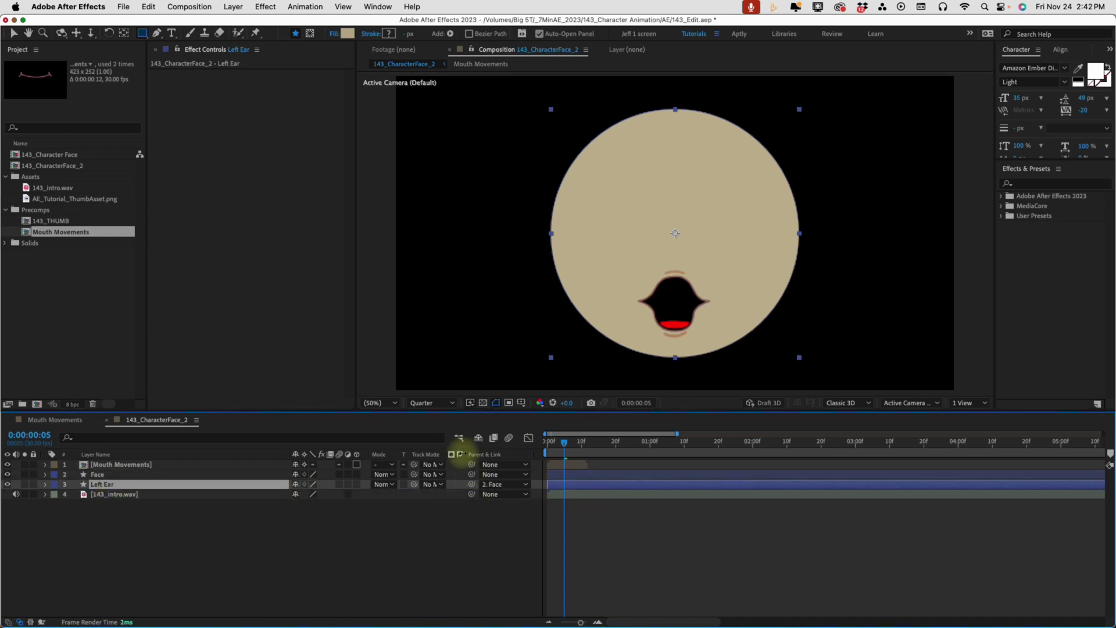
Move the Left Ear's ellipse path and fill into a new group named "oute ear"
click(45, 485)
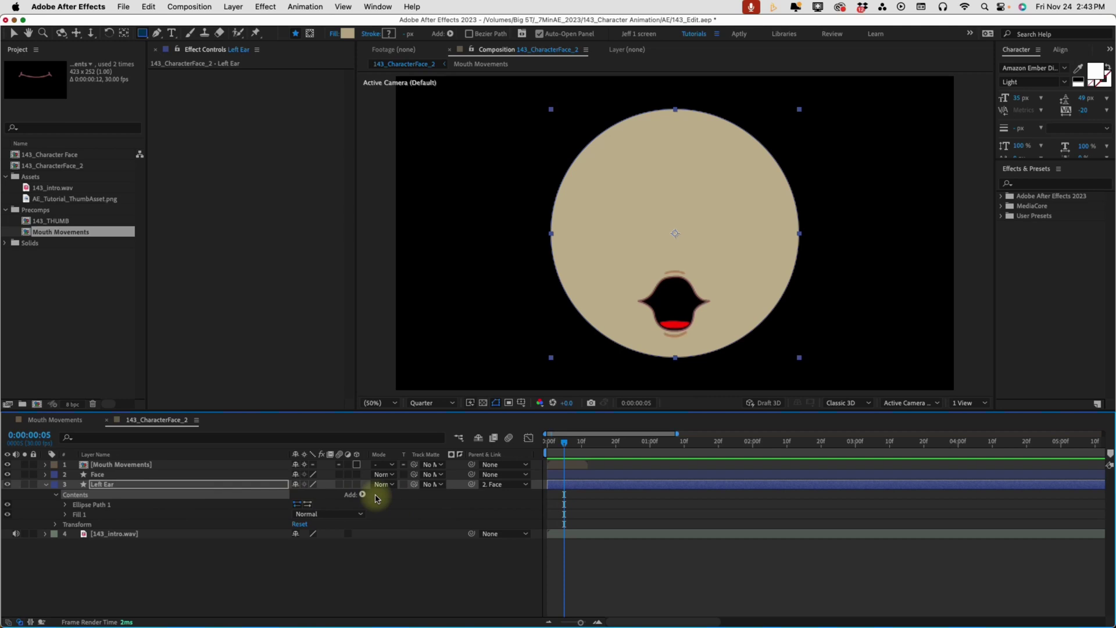
click(364, 495)
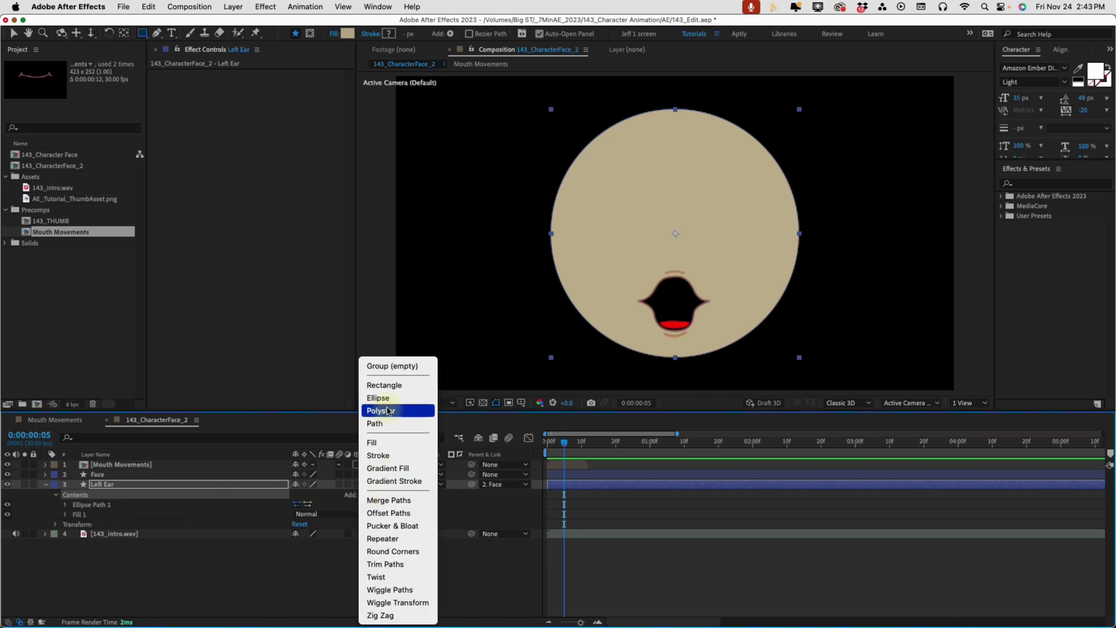
click(395, 364)
drag(92, 504, 88, 514)
super+click(88, 523)
click(81, 504)
key(Return)
text(outte ear)
key(Return)
Set the Left Ear layer's position to -433, 0 and its scale to 25.7%
click(130, 484)
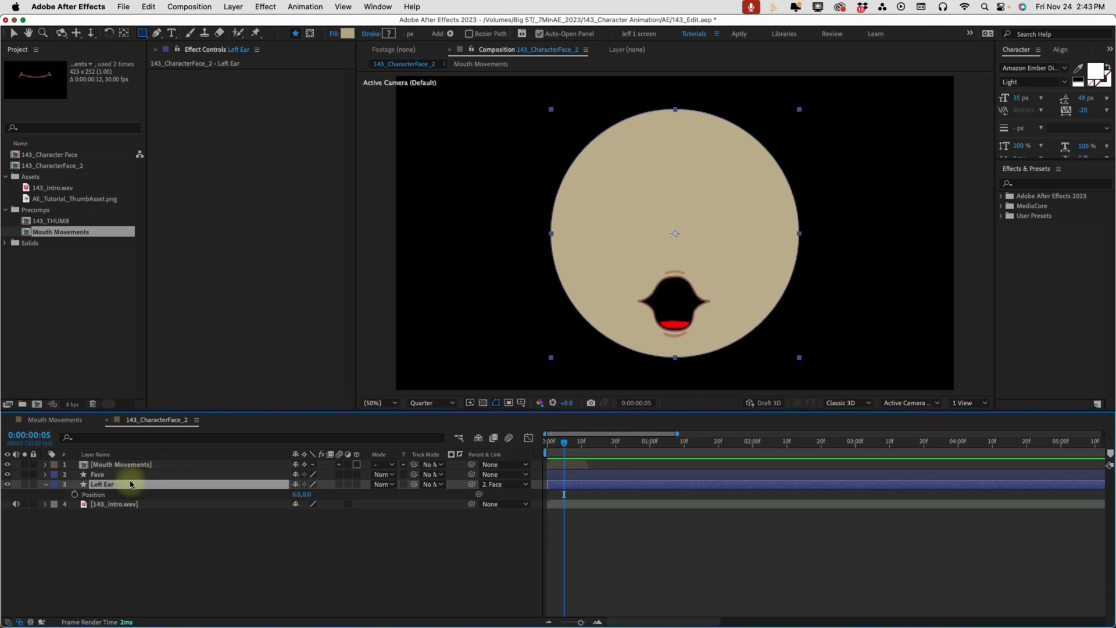
key(p)
key(shift+s)
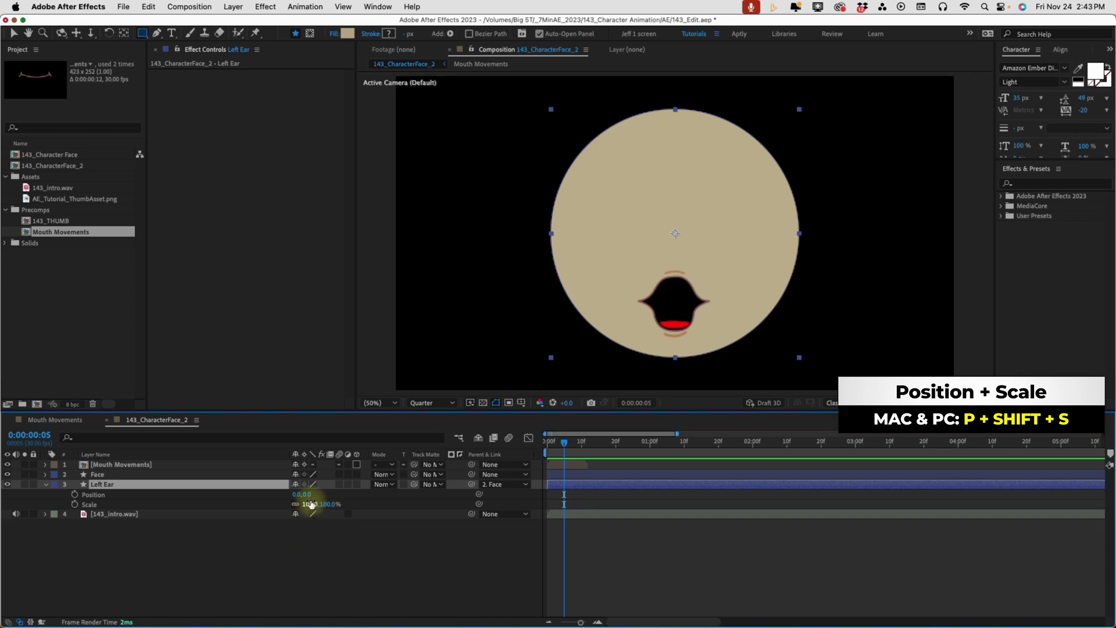
drag(300, 493, 154, 491)
drag(311, 503, 277, 494)
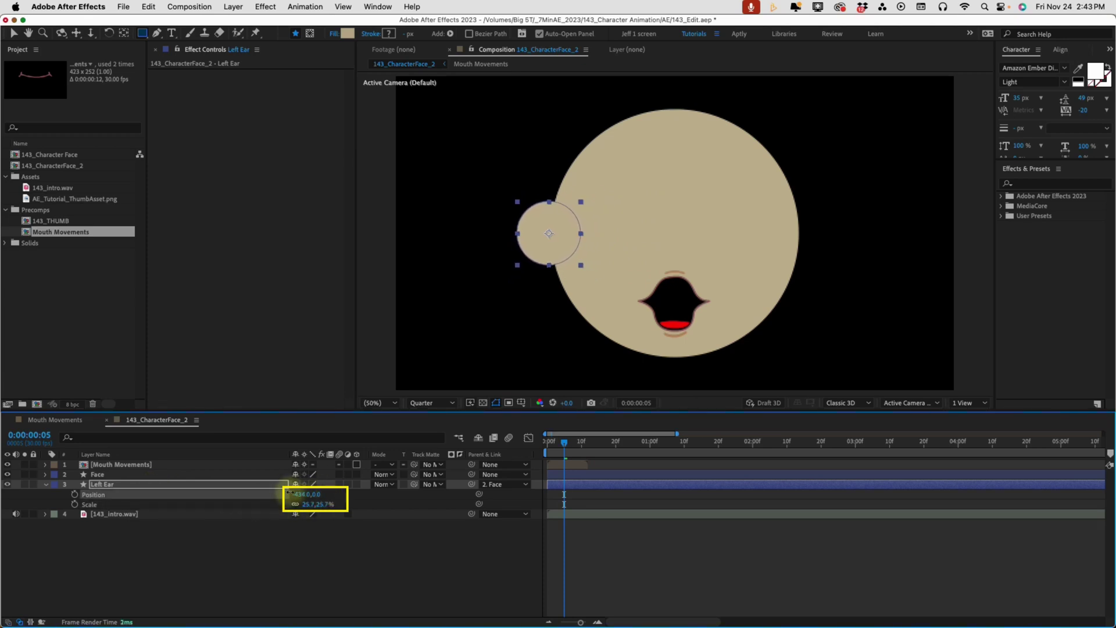
Duplicate the "oute ear" group inside the Left Ear layer and name the copy "inner"
click(45, 485)
click(45, 484)
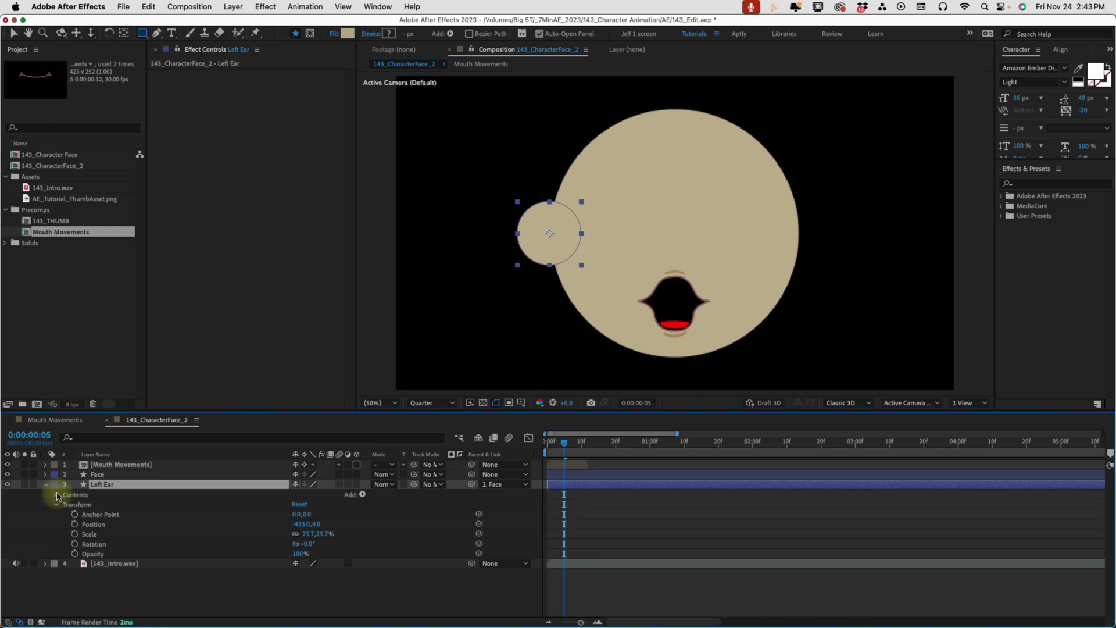
click(56, 494)
click(82, 505)
key(super+d)
key(Return)
text(iinner)
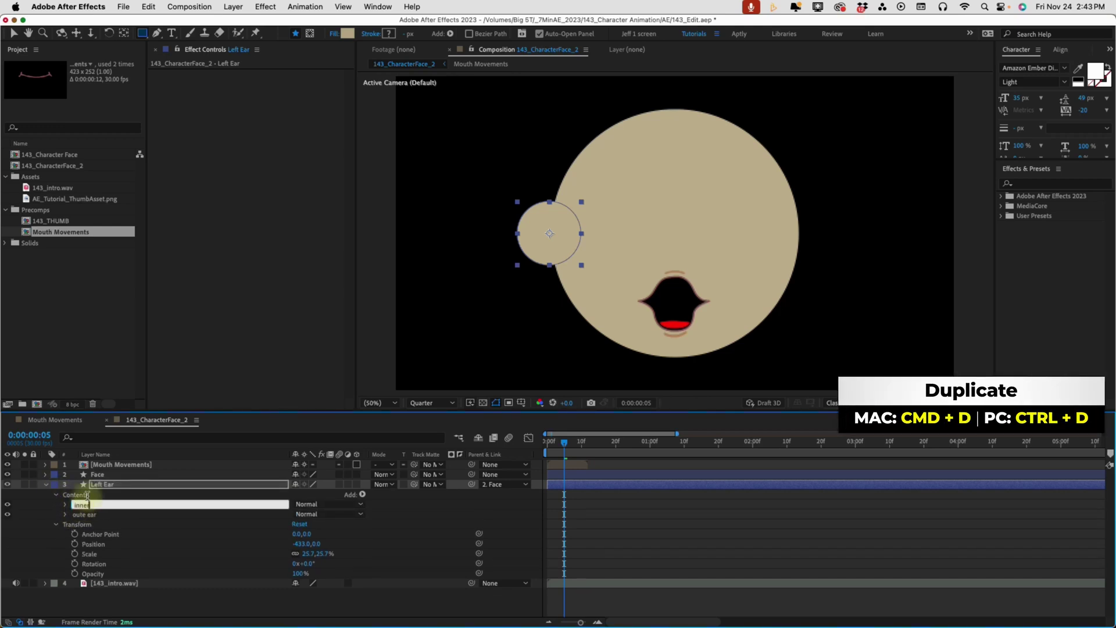
key(Return)
Change the inner ear group's fill to a darker greyish brown
click(66, 504)
click(76, 524)
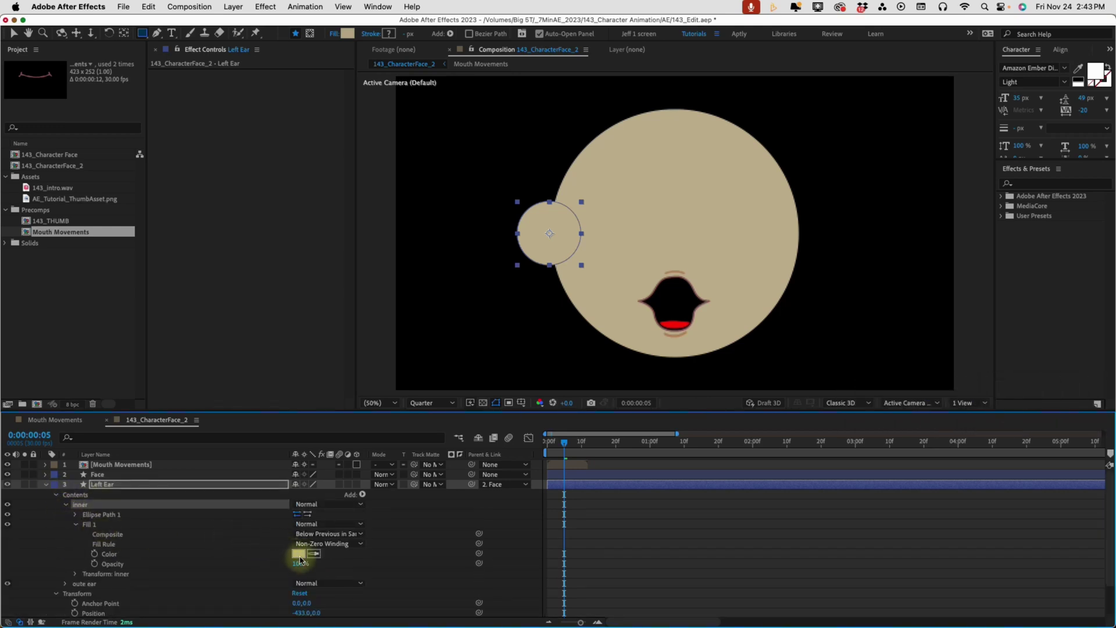
click(298, 553)
click(804, 239)
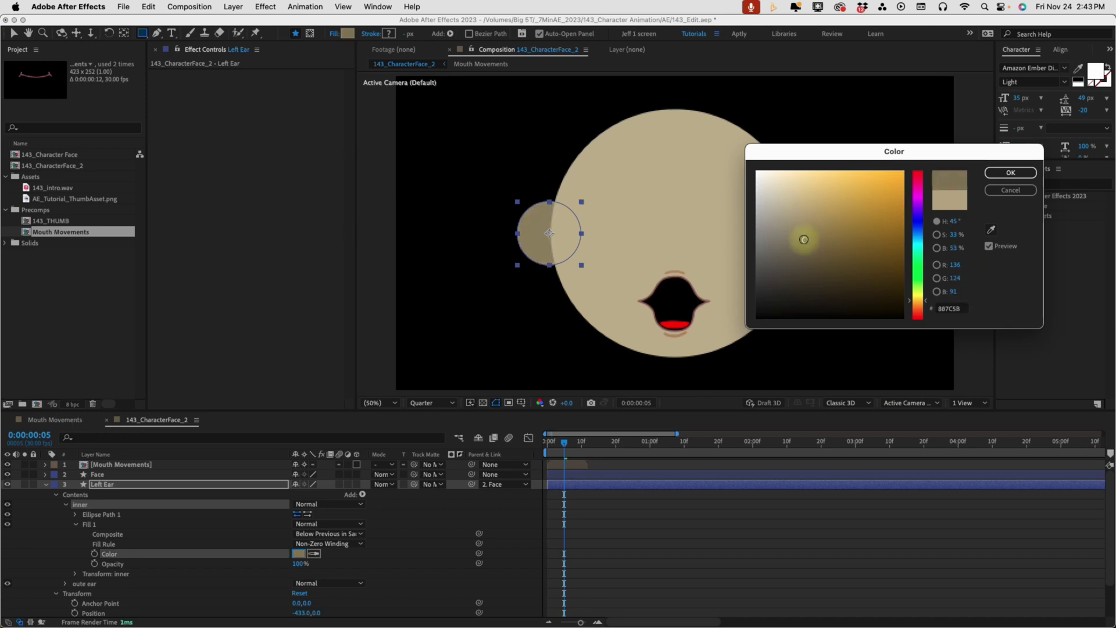
click(1010, 172)
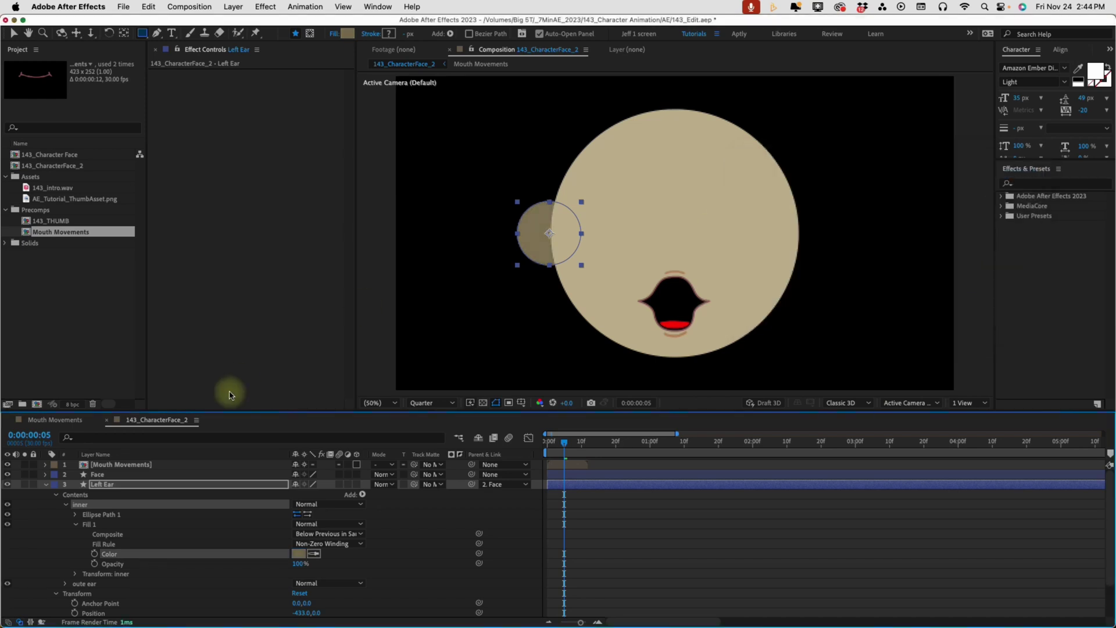
Reduce the inner ear group's ellipse size to 538 by 538 and deselect the layer
click(75, 515)
drag(314, 528, 120, 521)
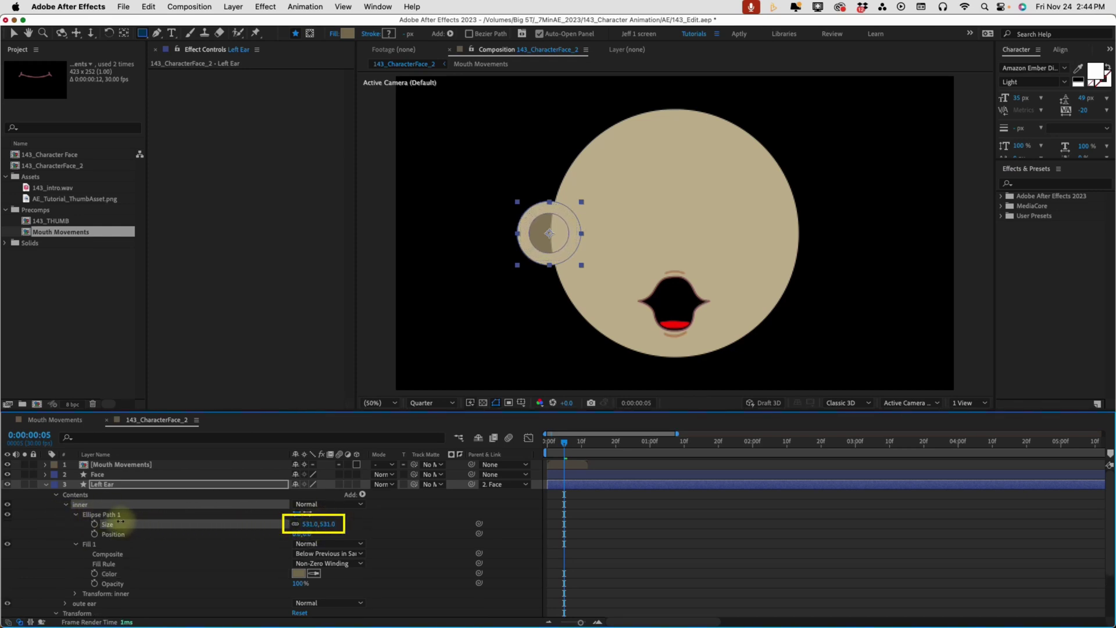
click(528, 501)
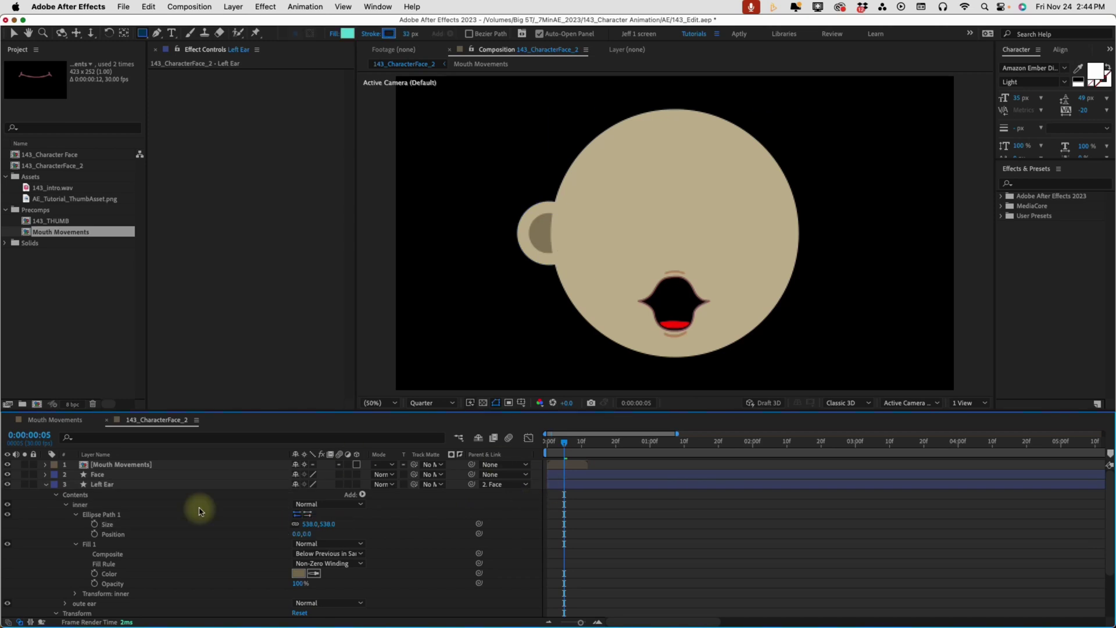
click(111, 484)
key(super+shift+a)
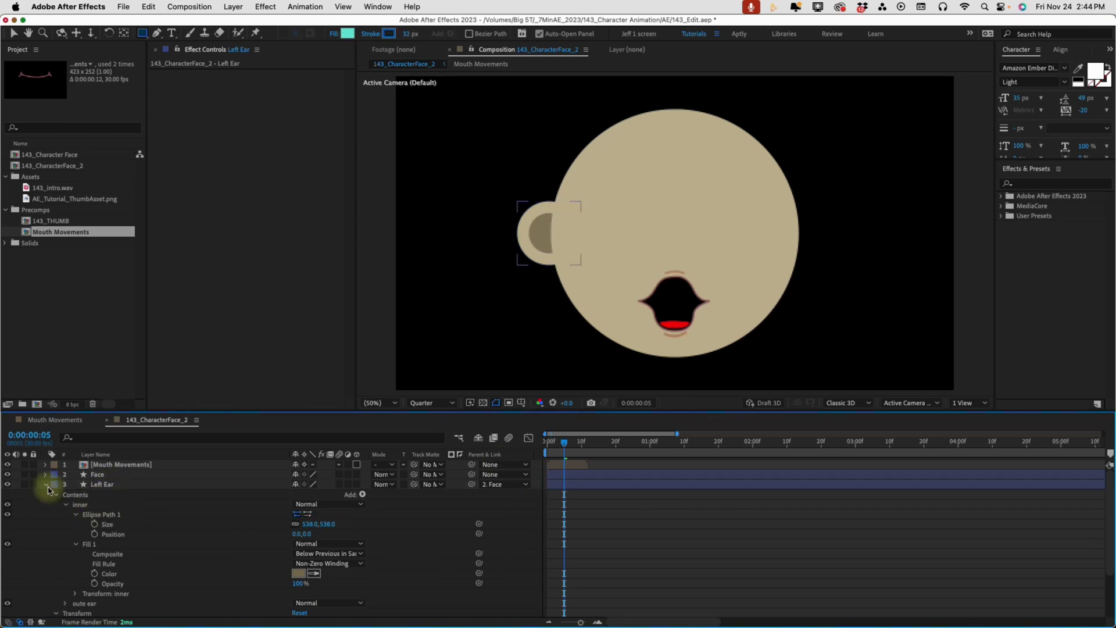
Duplicate the Left Ear layer and name the copy "Right ear"
click(46, 487)
click(98, 484)
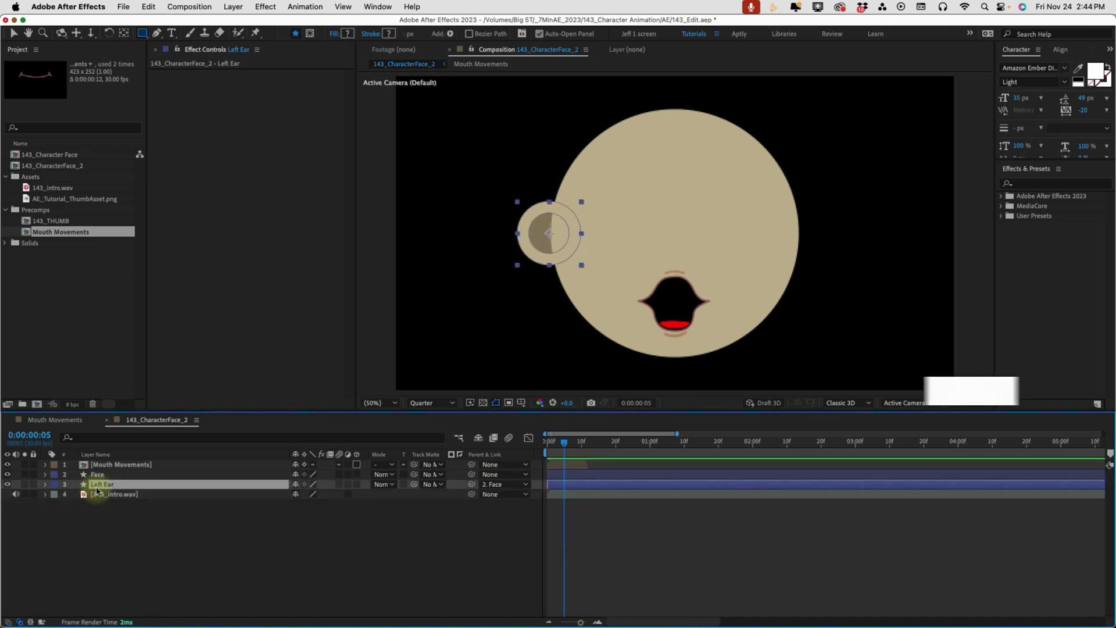
key(cmd+d)
key(Return)
text(Right e)
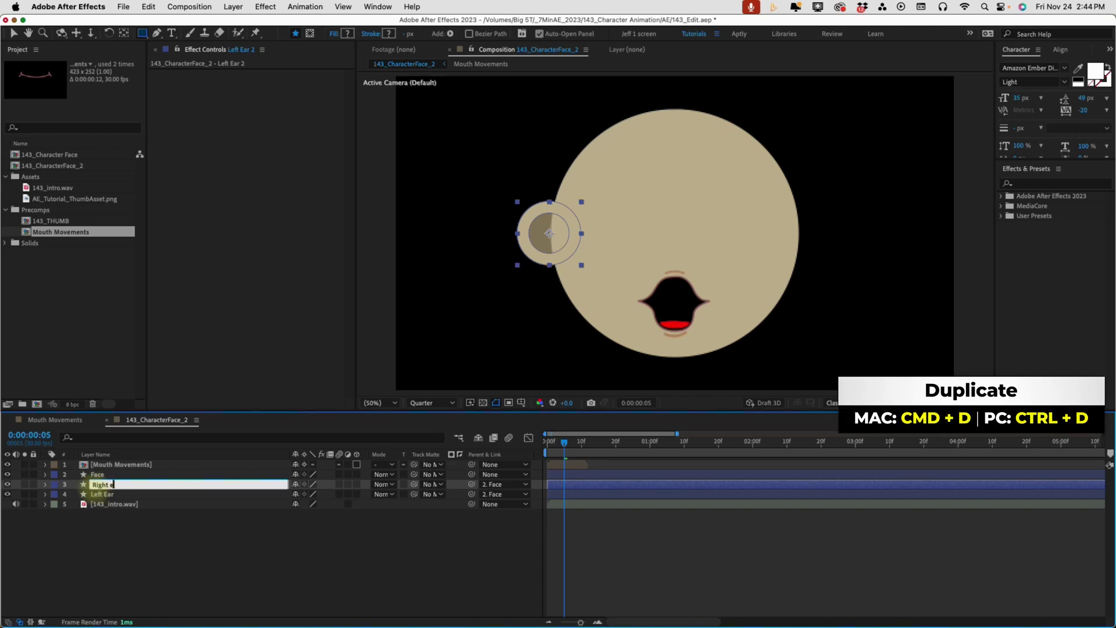
text(ar)
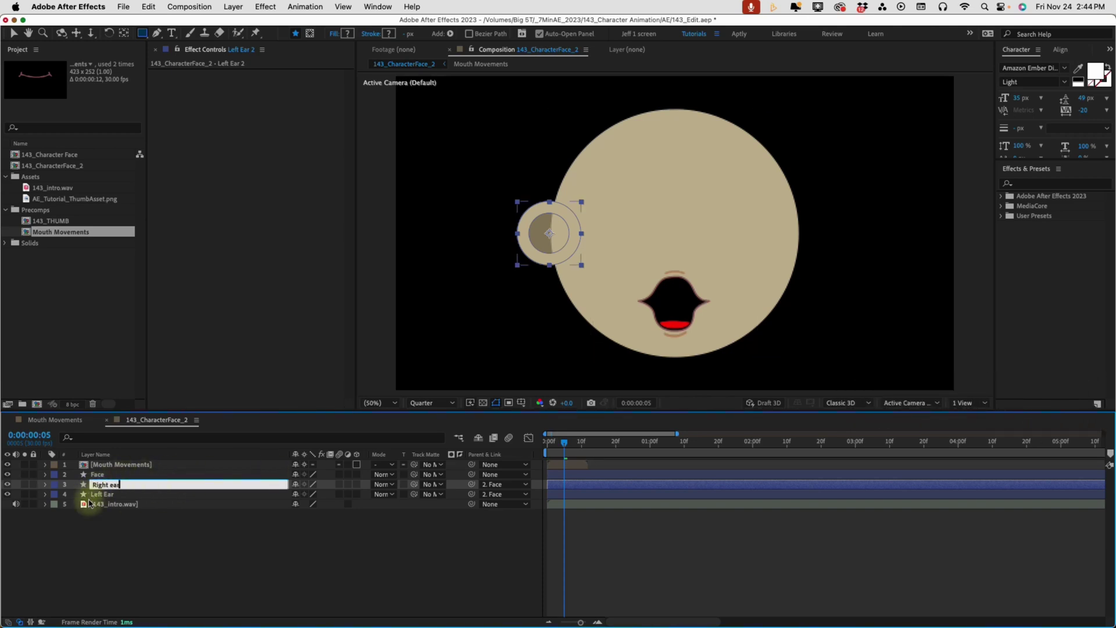
Set the horizontal position of the Left Ear layer to -440 and of the Right ear layer to 440
shift+click(108, 494)
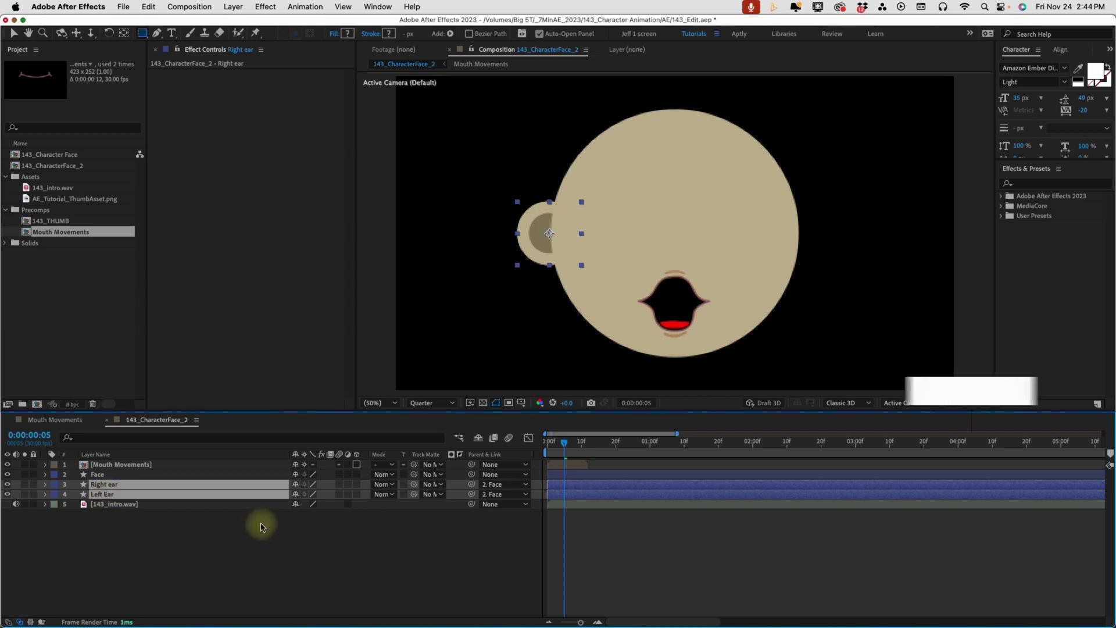
key(p)
click(303, 514)
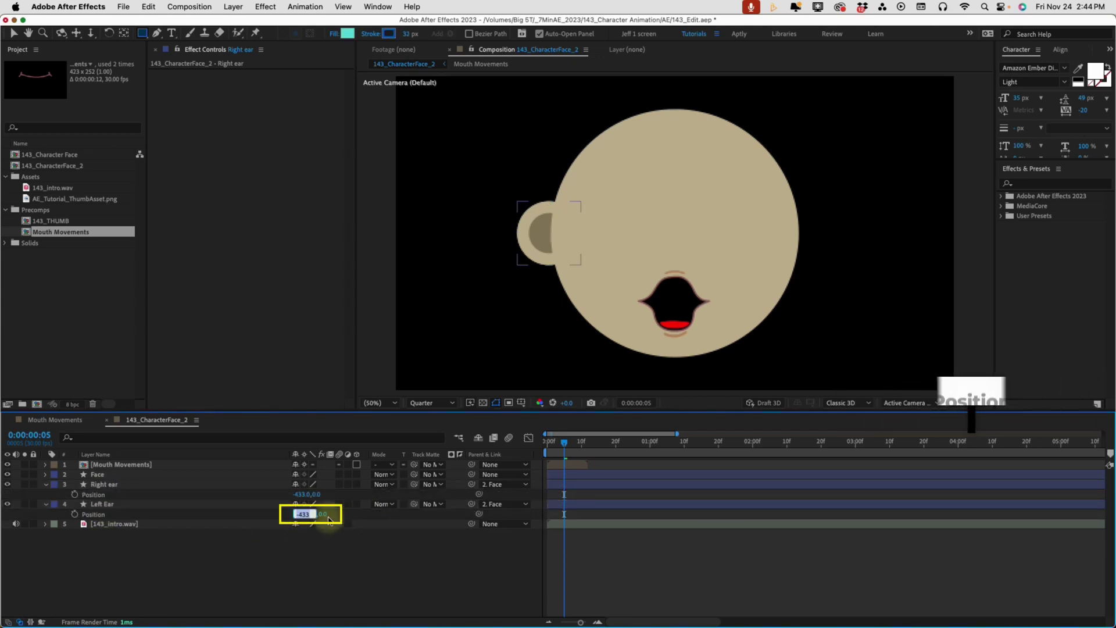
text(-440)
key(Return)
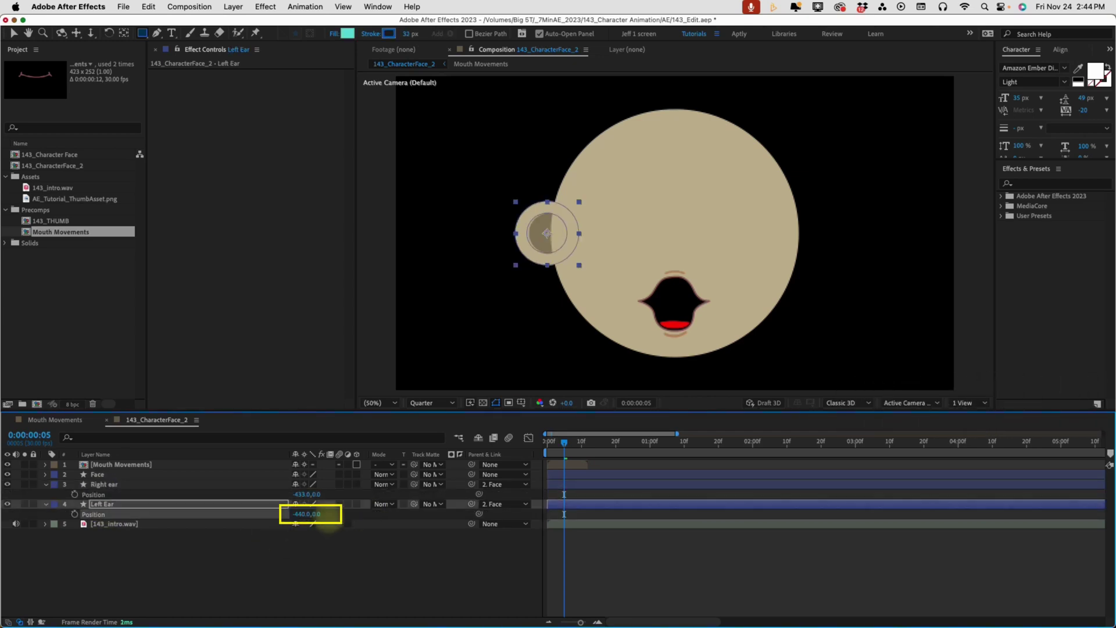
click(302, 495)
text(440)
key(Return)
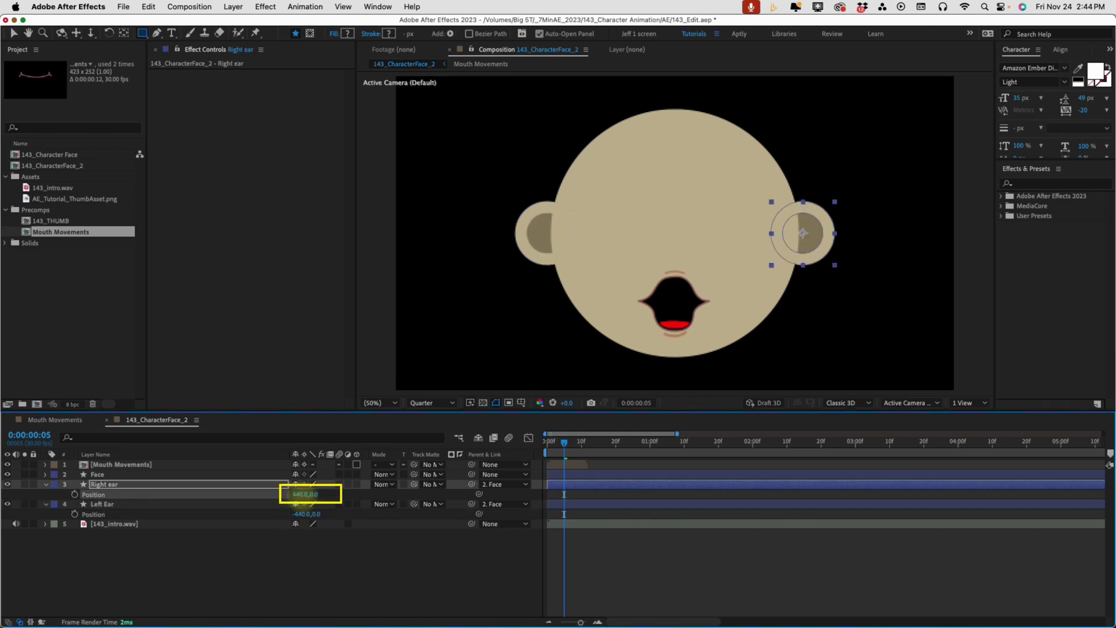
click(421, 563)
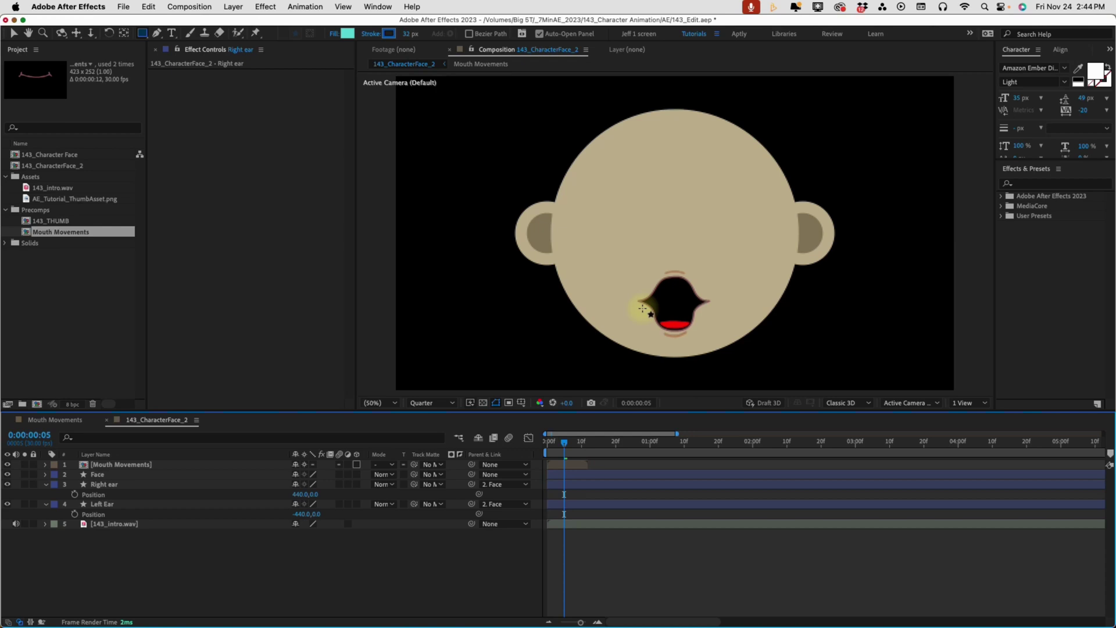
Duplicate the Face layer and name the copy "Left eye"
click(110, 475)
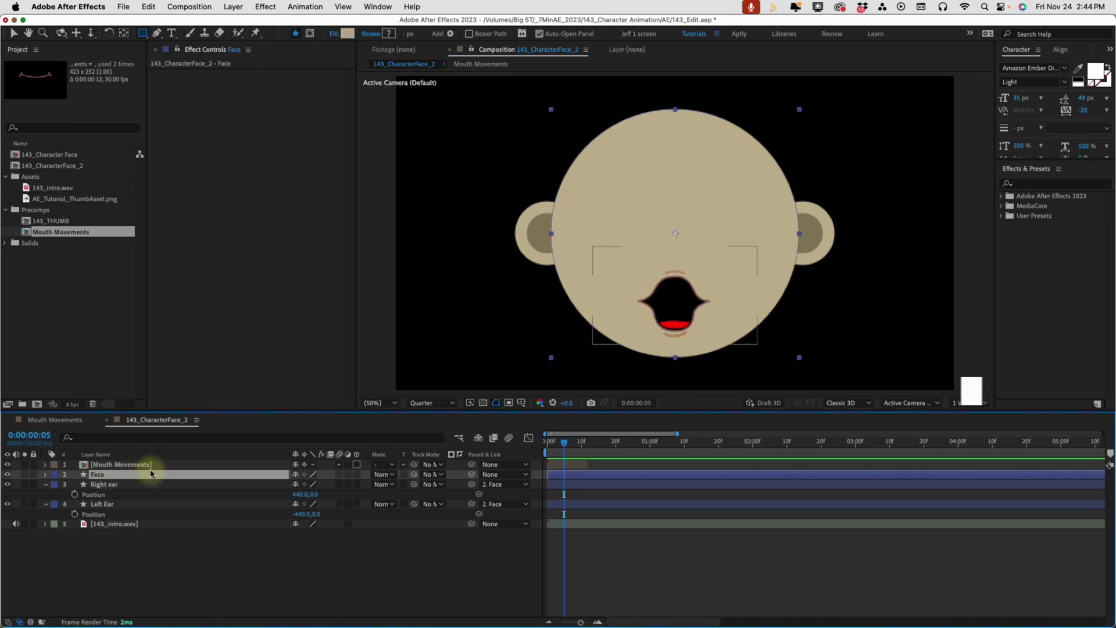
key(super+d)
key(Return)
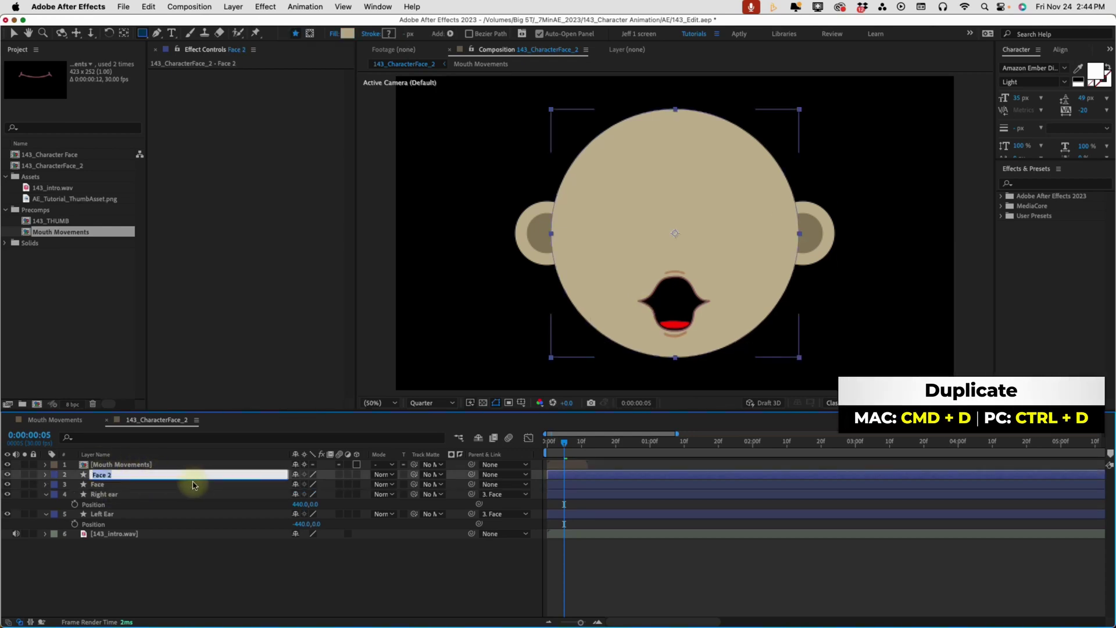
text(Left eye)
key(Return)
Put the Left eye layer's ellipse path and fill into a new group named "white"
click(45, 475)
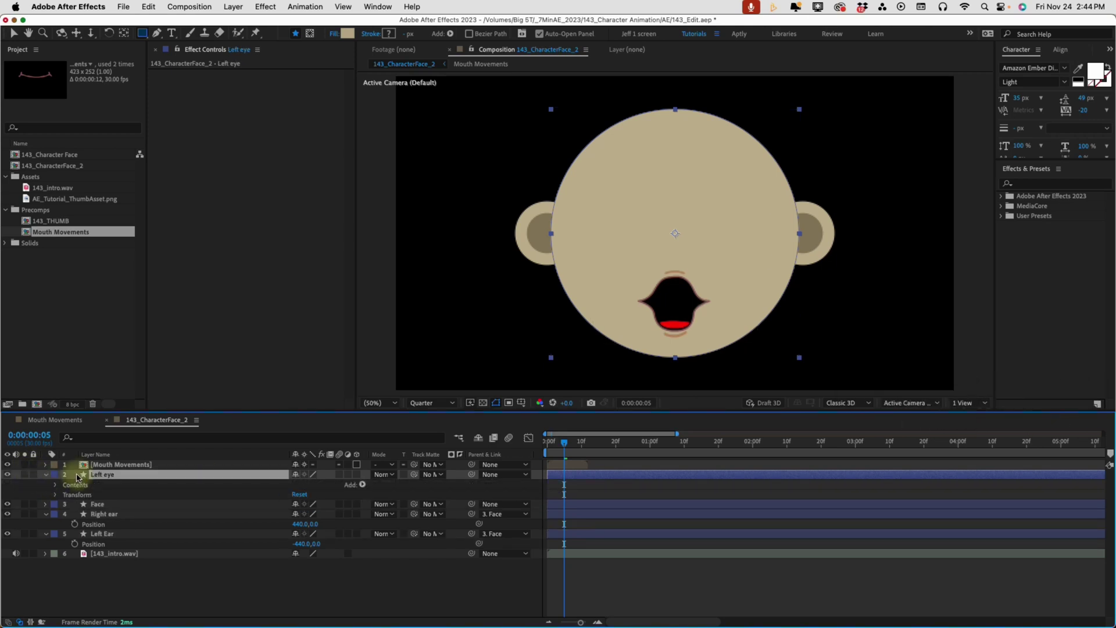
click(352, 484)
click(364, 366)
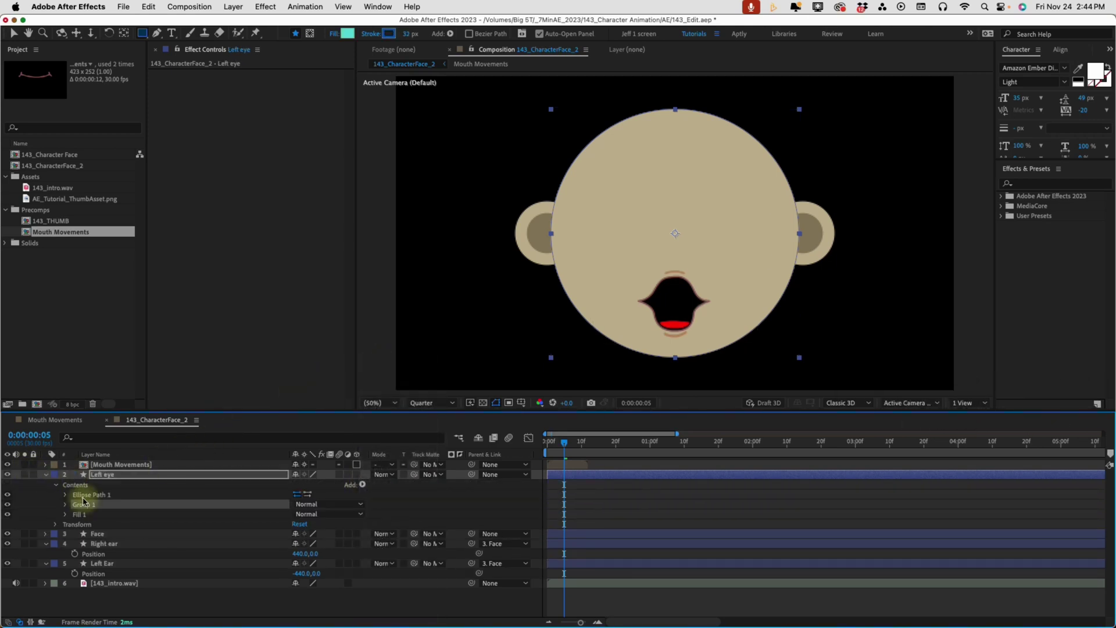
click(90, 495)
super+click(83, 514)
drag(83, 516, 87, 505)
key(Return)
text(white)
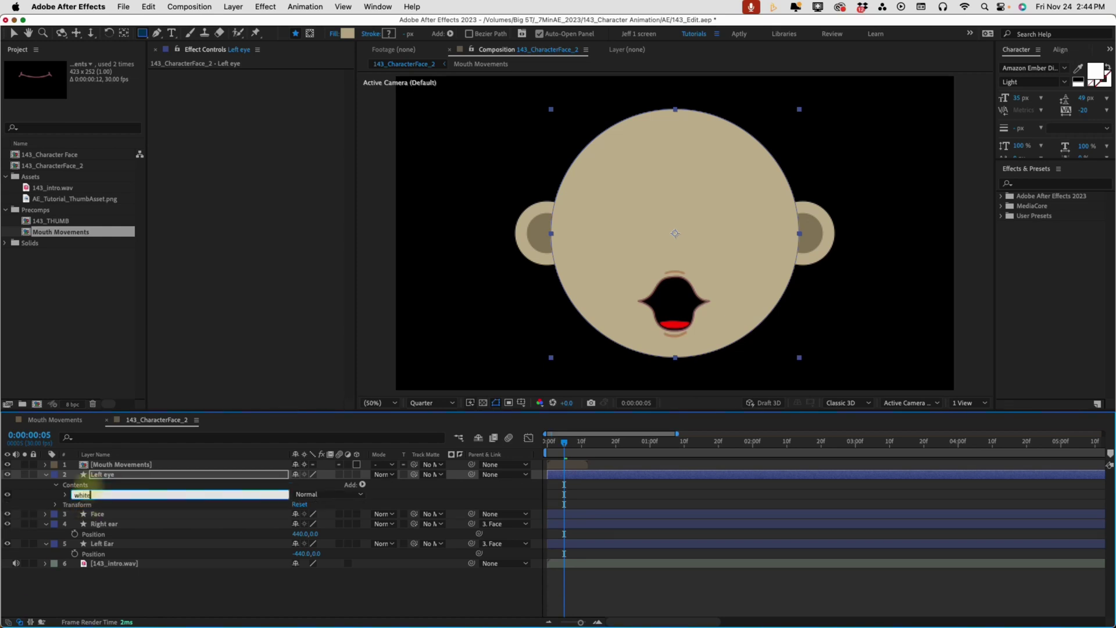
key(Return)
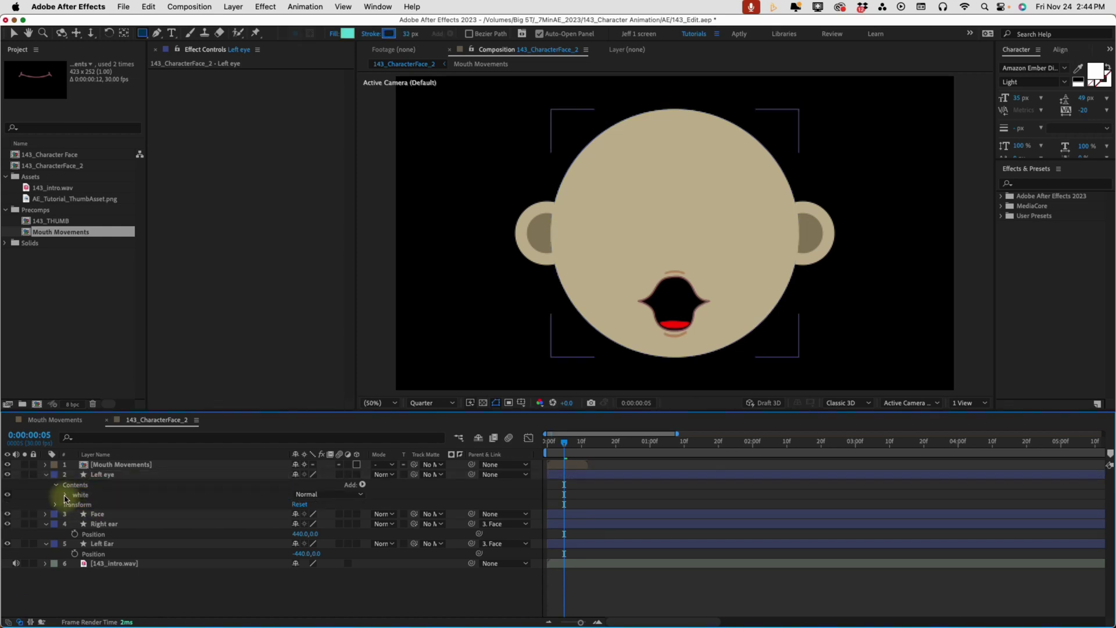
Change the fill color of the Left eye's "white" group to pure white
click(65, 495)
click(75, 515)
click(298, 543)
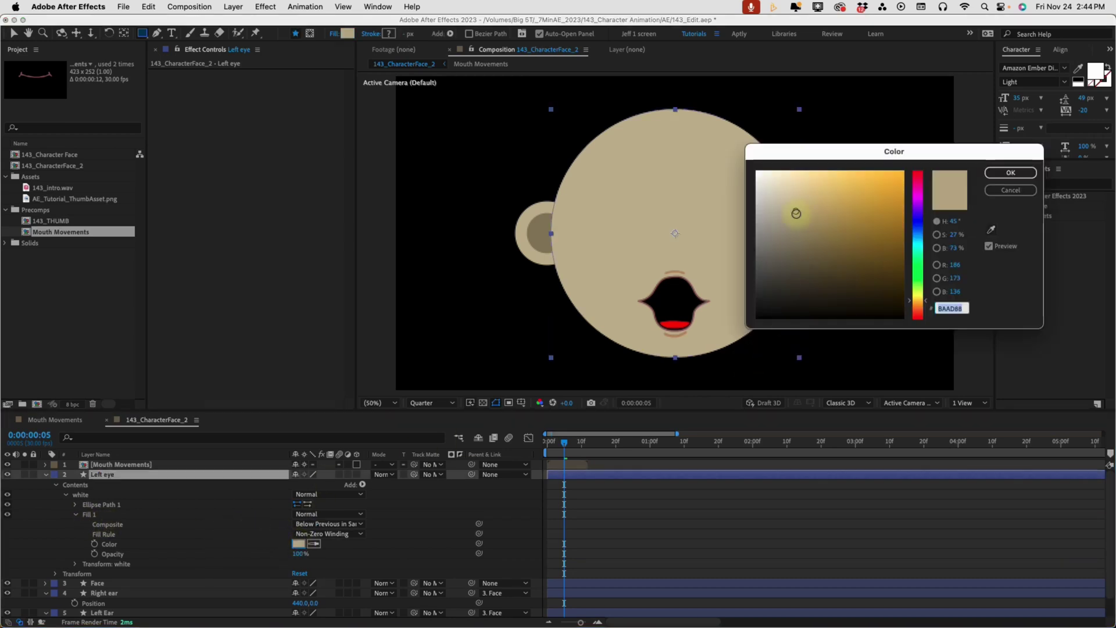
drag(800, 240, 746, 150)
key(Return)
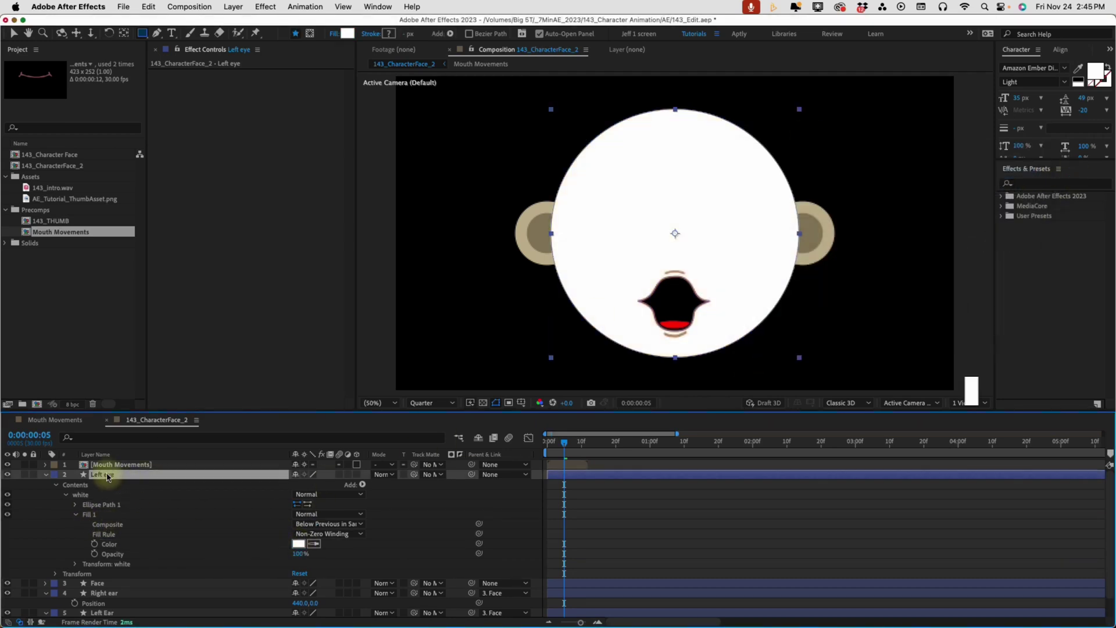
Scale the Left eye layer down to 24.7%
key(p)
key(shift+s)
drag(314, 497, 244, 493)
Parent the Left eye layer to Face and set its position to -102, -64
drag(471, 475, 195, 504)
drag(299, 484, 242, 487)
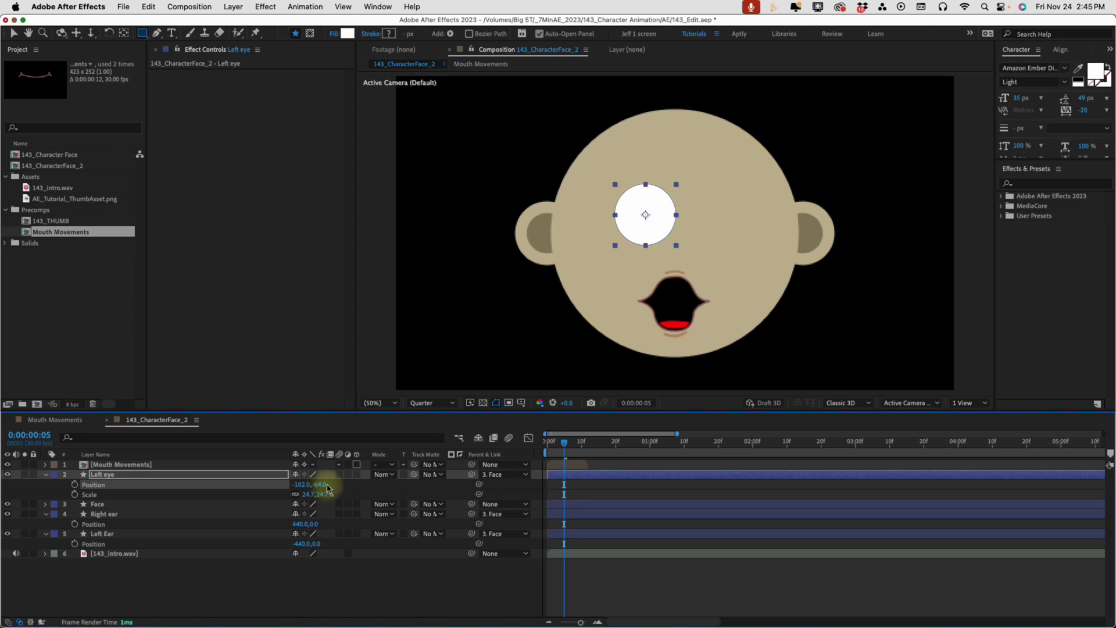
Duplicate the "white" group inside the Left eye layer and name the copy "pupil"
click(46, 475)
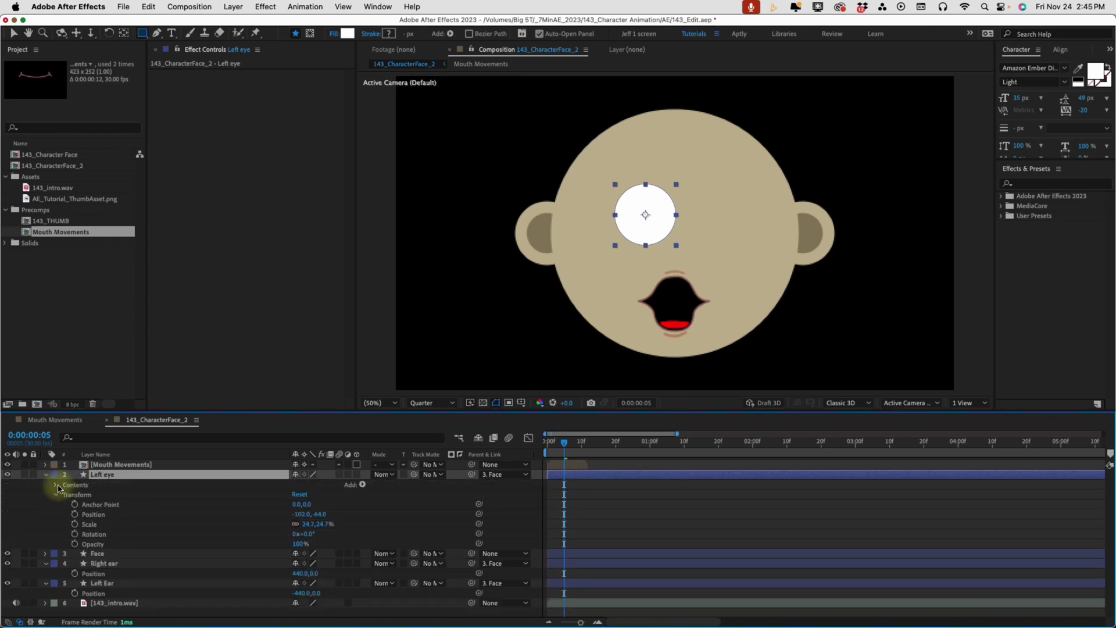
click(56, 486)
click(129, 495)
key(super+d)
key(Return)
text(pupil)
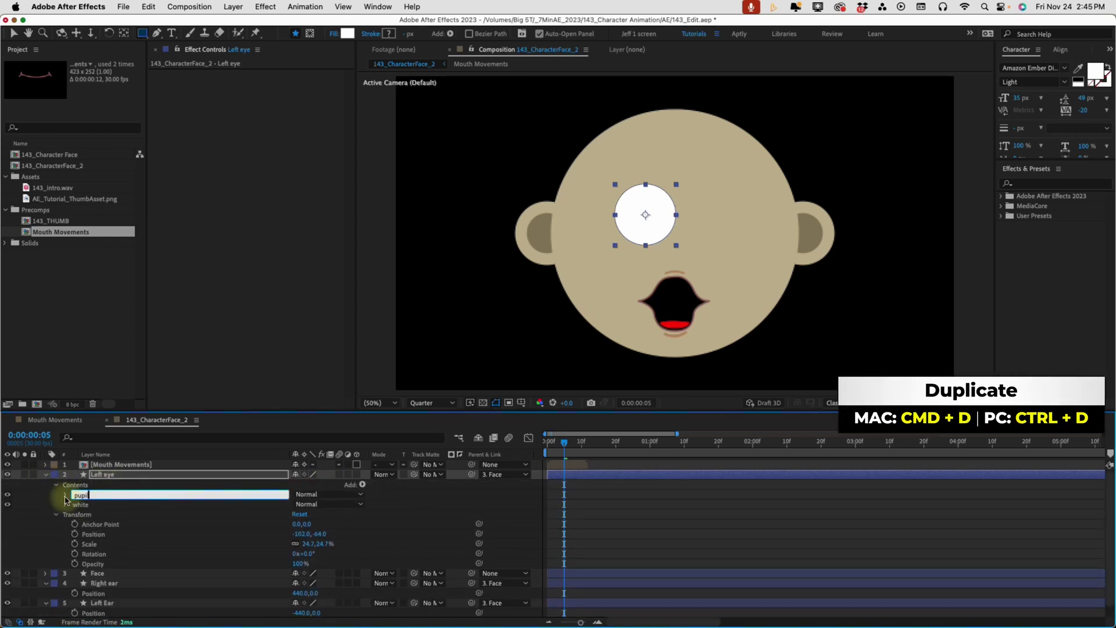
text(l)
key(Return)
Change the pupil group's fill color to black (000000)
click(65, 495)
click(76, 514)
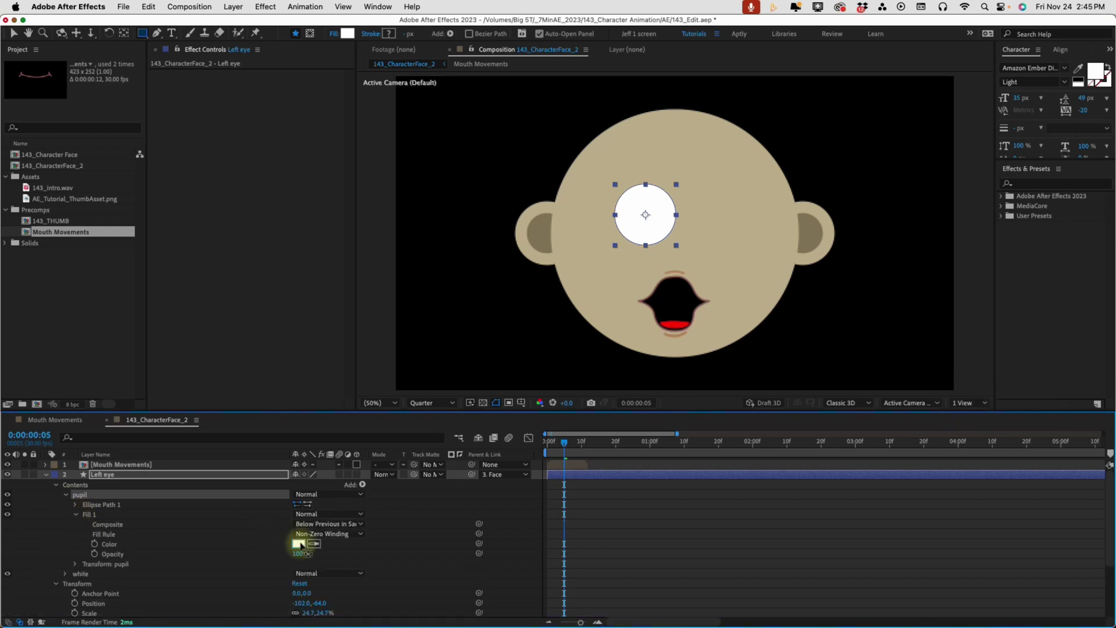
click(299, 544)
click(825, 312)
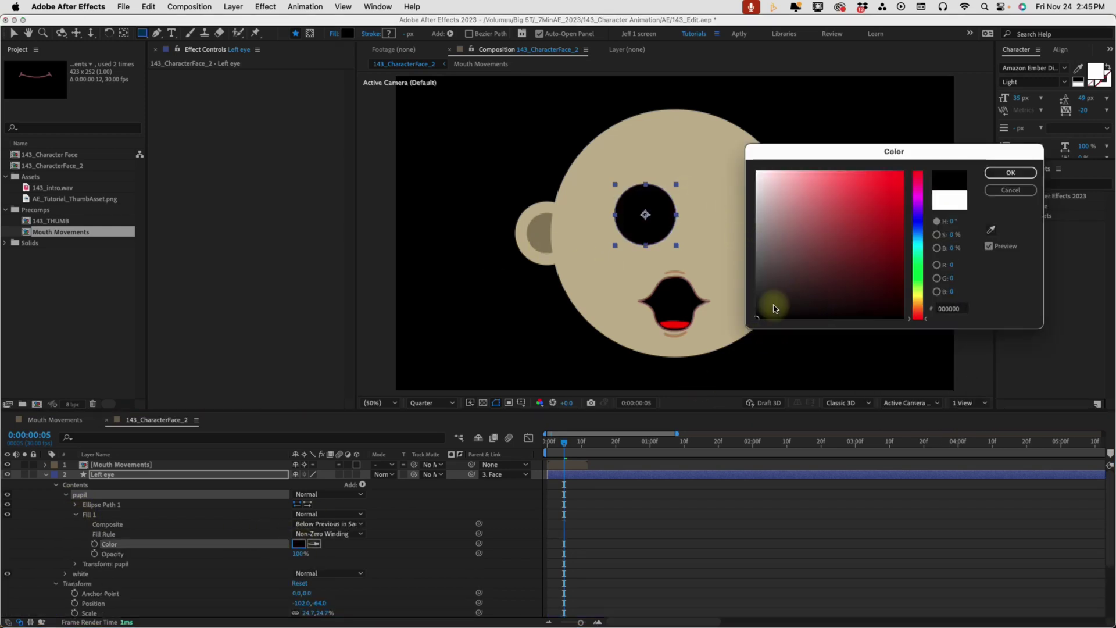
click(1011, 173)
Set the Left eye pupil's ellipse size to 425 by 425 and its position to 105, 75
click(75, 504)
click(311, 514)
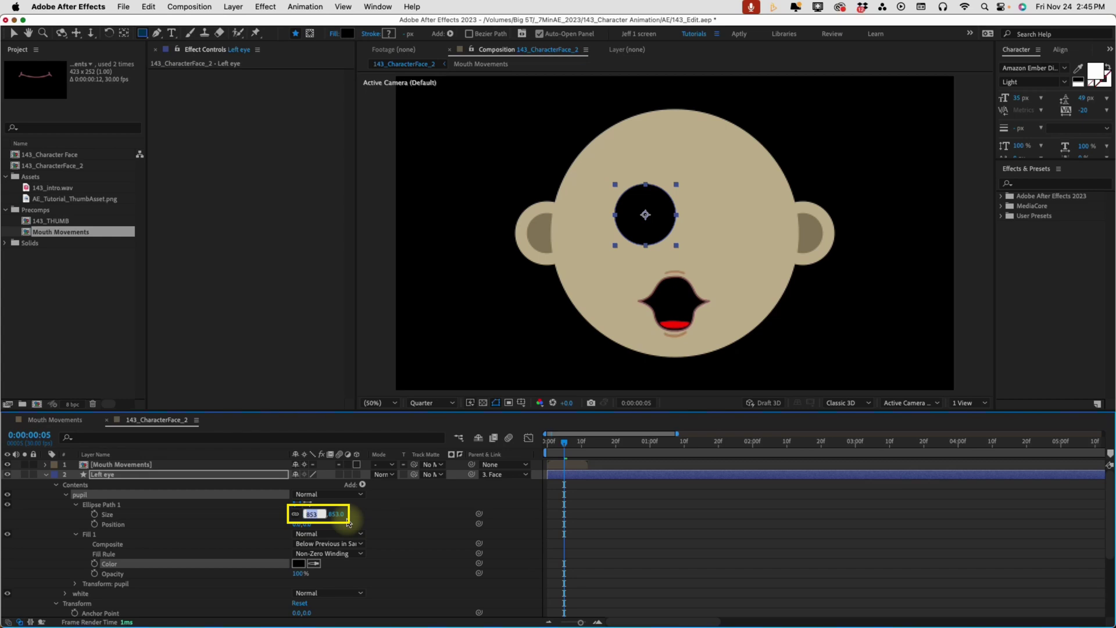
text(425)
key(Return)
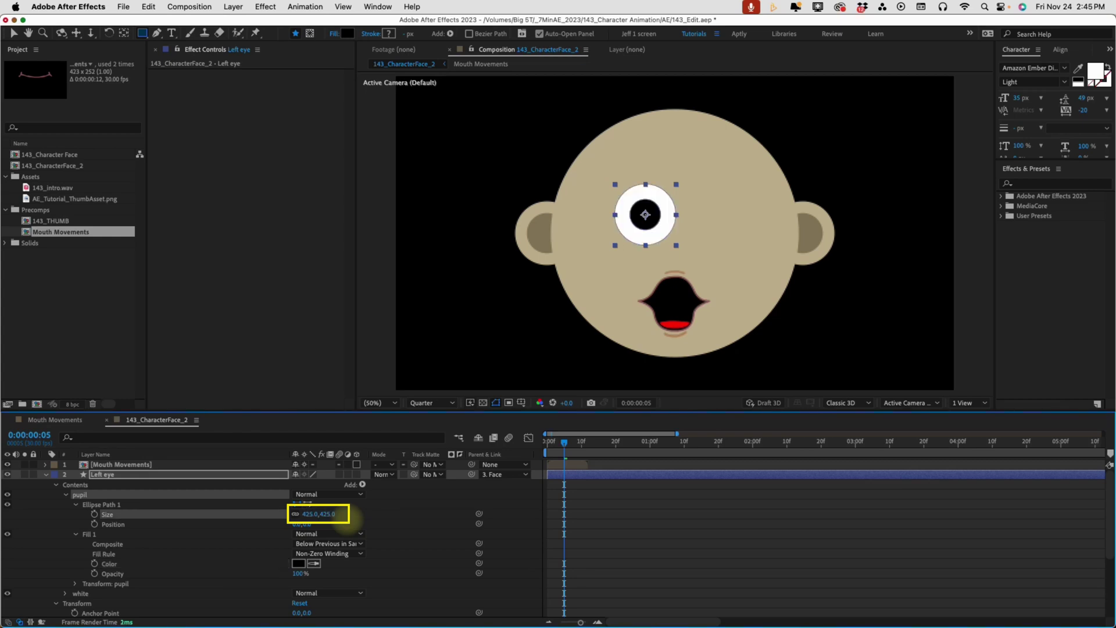
drag(296, 525, 300, 524)
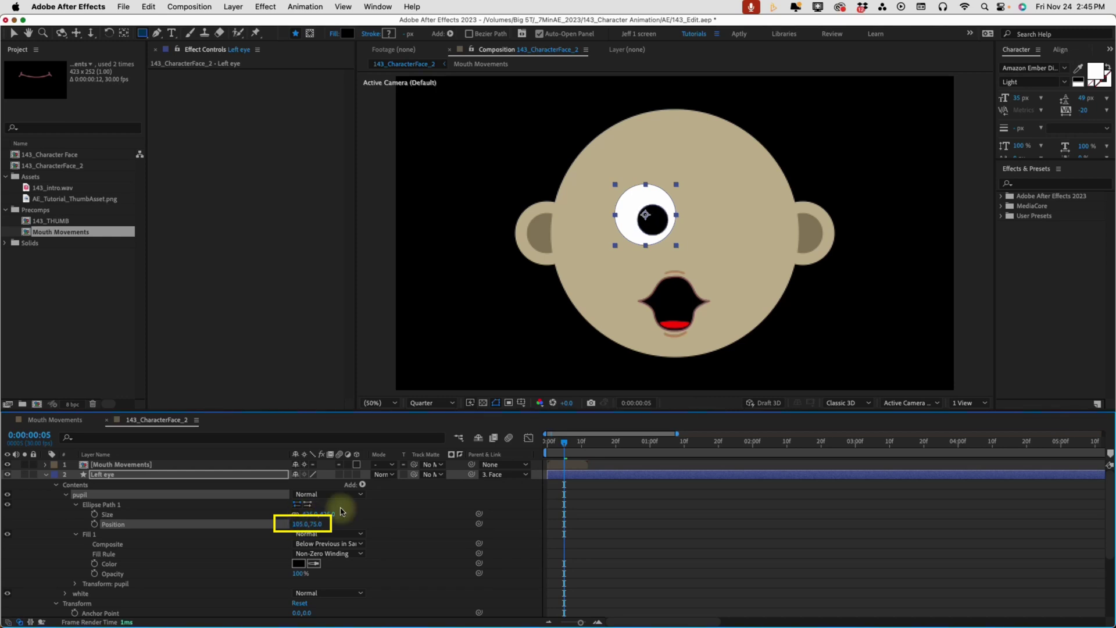
Duplicate the Left eye layer and name the copy "right eye"
click(148, 474)
key(super+d)
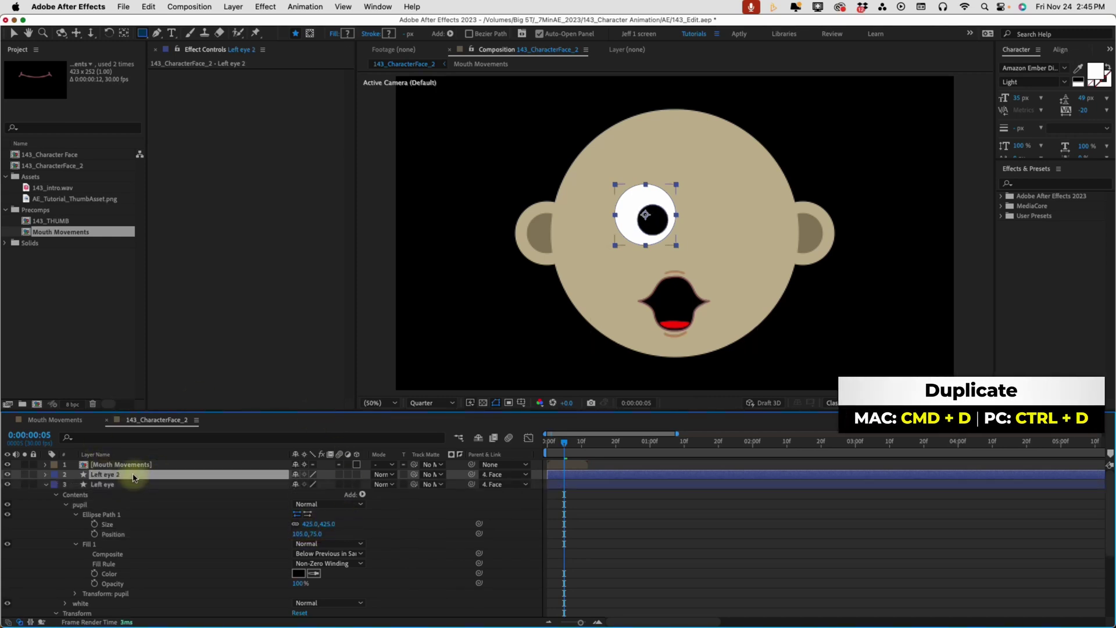
key(Return)
text(right eye)
Set the right eye layer's horizontal position to 102
click(46, 474)
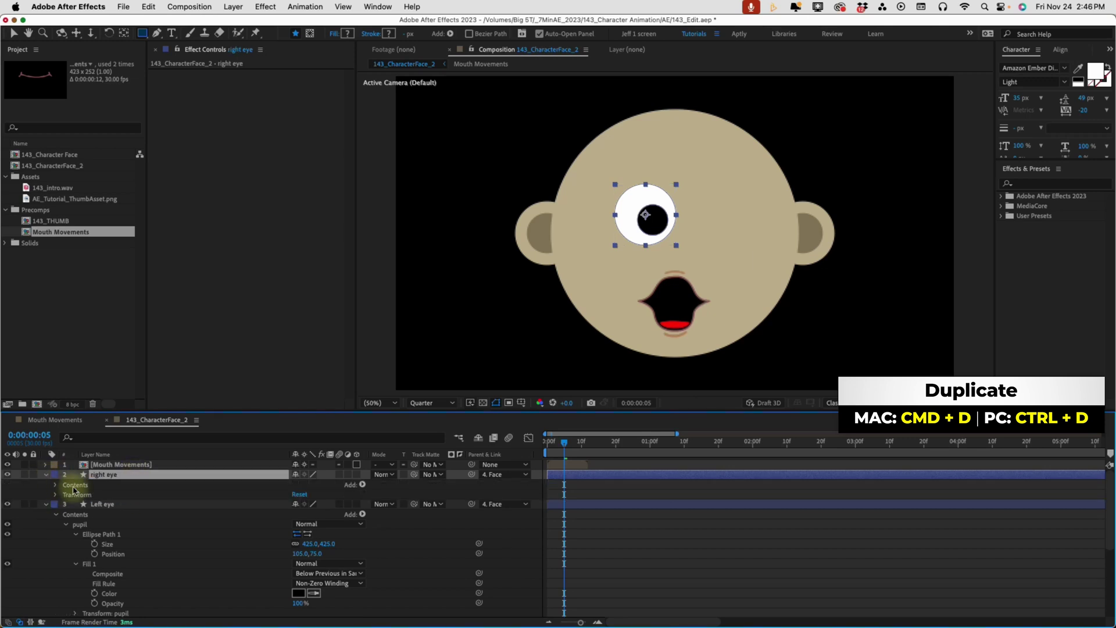
key(p)
click(304, 485)
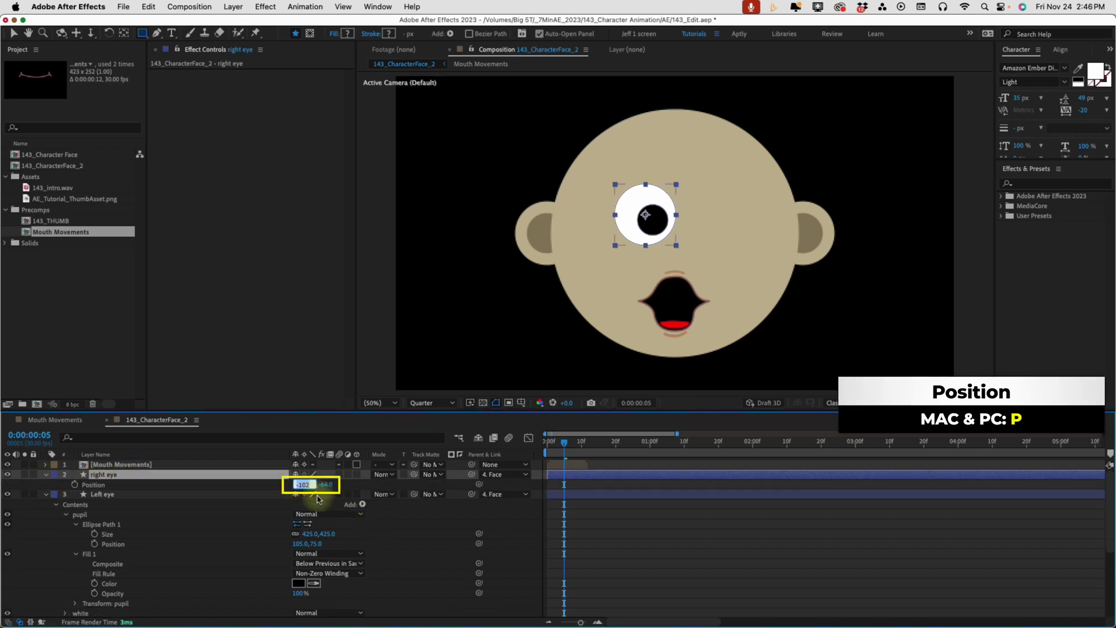
text(102)
key(Return)
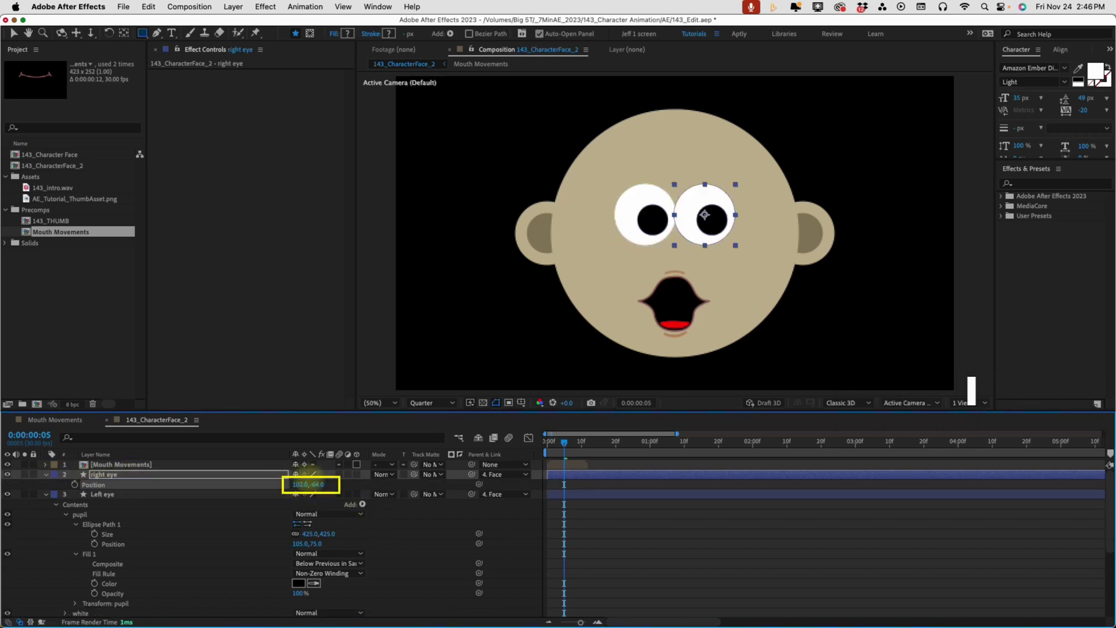
Set the composition's preview resolution to Full
click(256, 475)
click(439, 405)
click(431, 367)
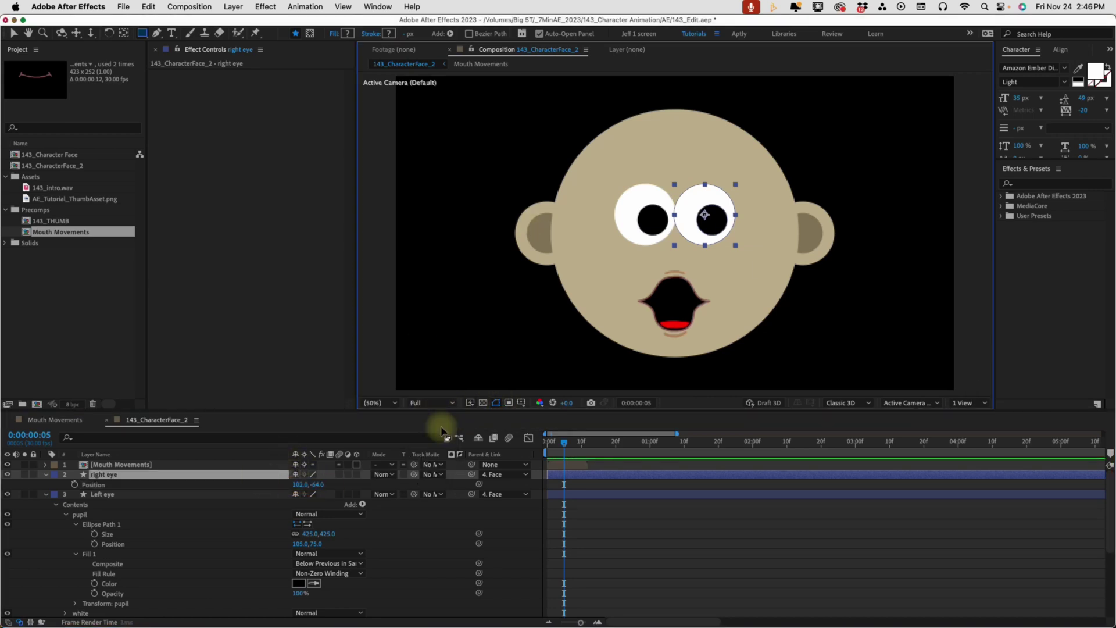
Set the horizontal position of the pupil's ellipse path in the right eye layer to -105
click(45, 494)
click(45, 474)
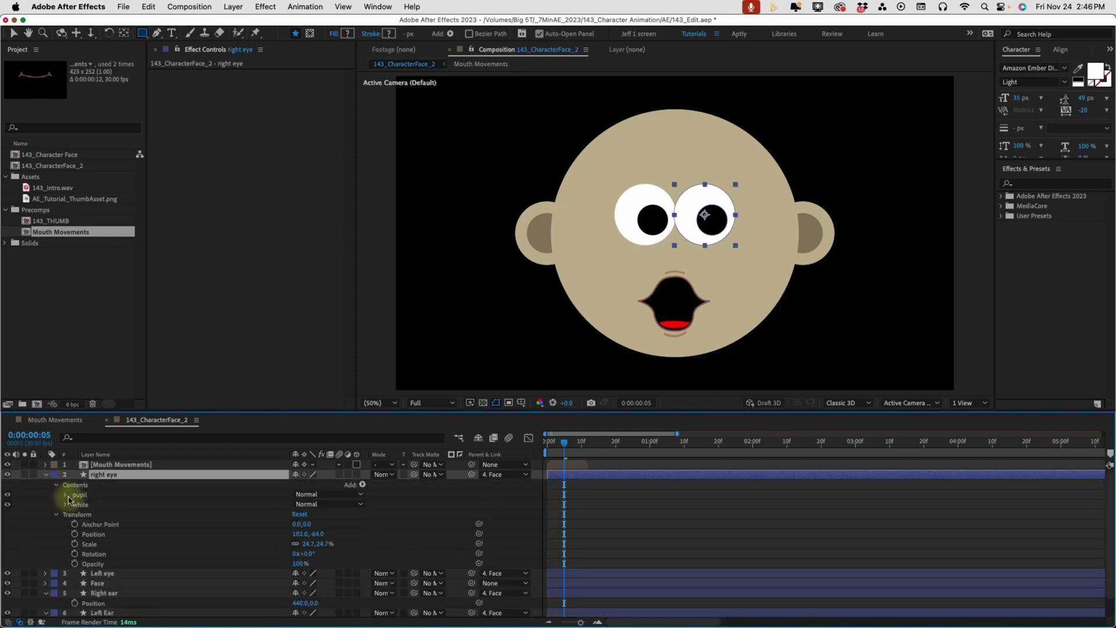
click(65, 495)
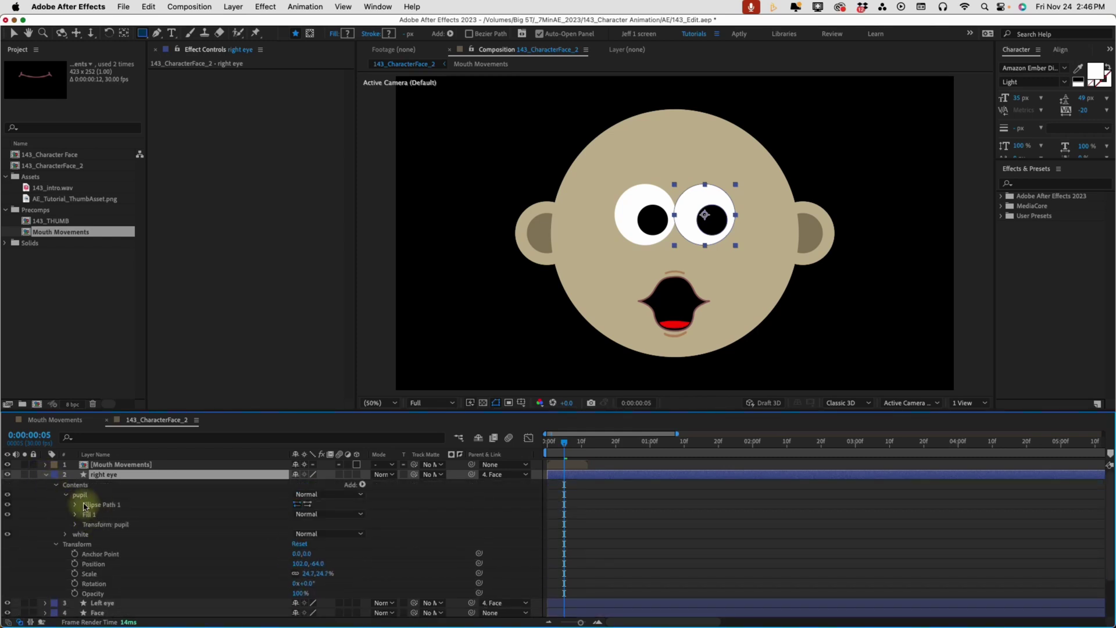
click(73, 505)
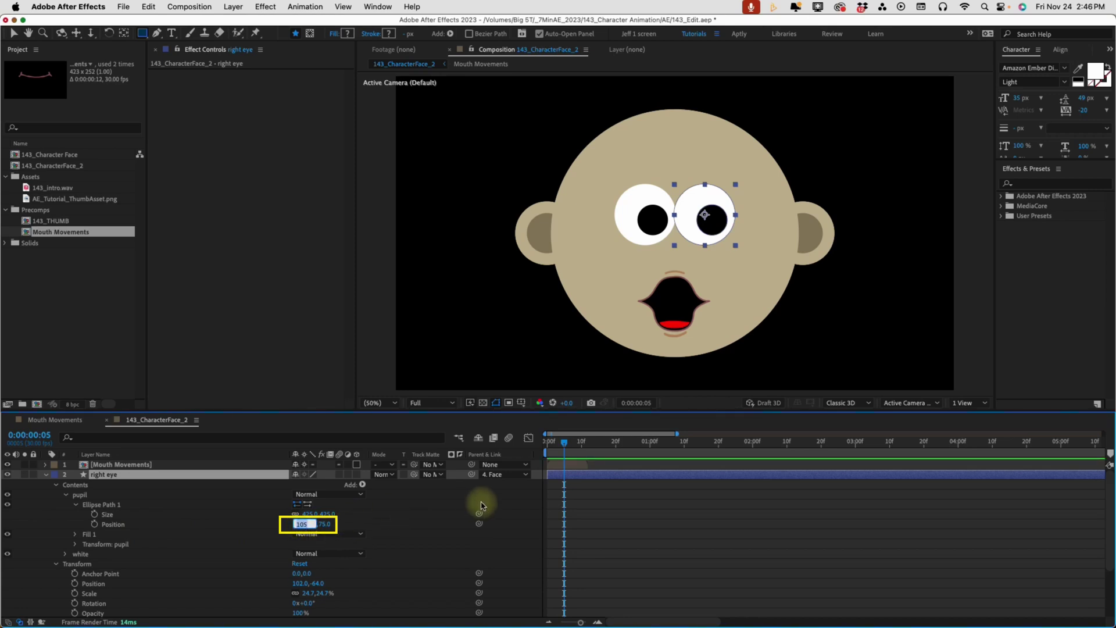
text(5)
key(Return)
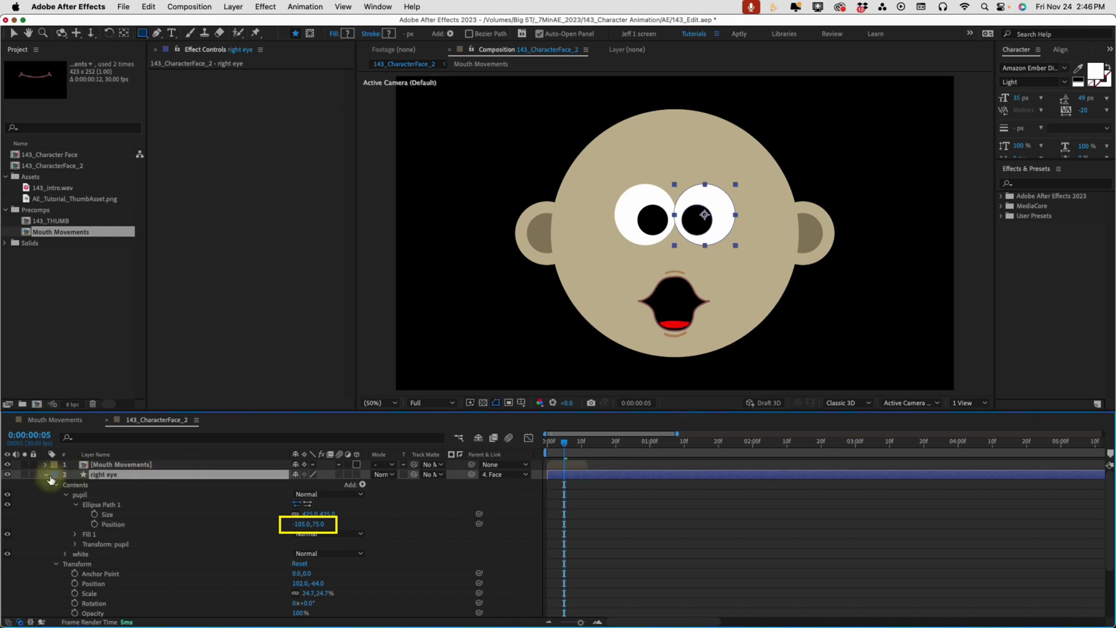
click(45, 474)
Duplicate the Face layer, name the copy "nose" and move it directly below the Mouth Movements layer
click(108, 494)
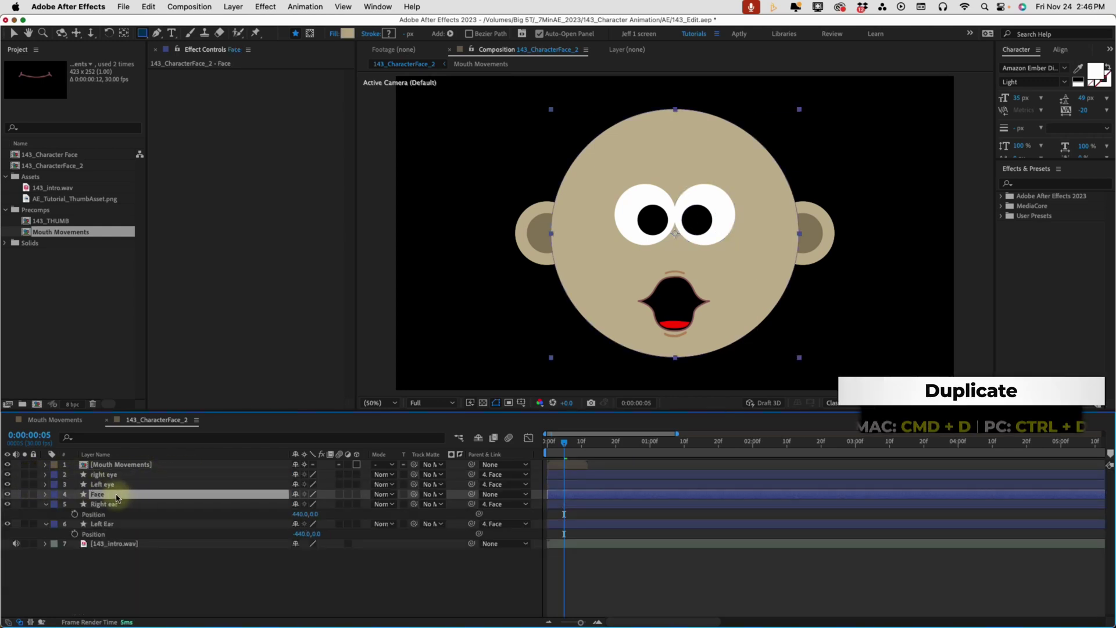
key(super+d)
key(Return)
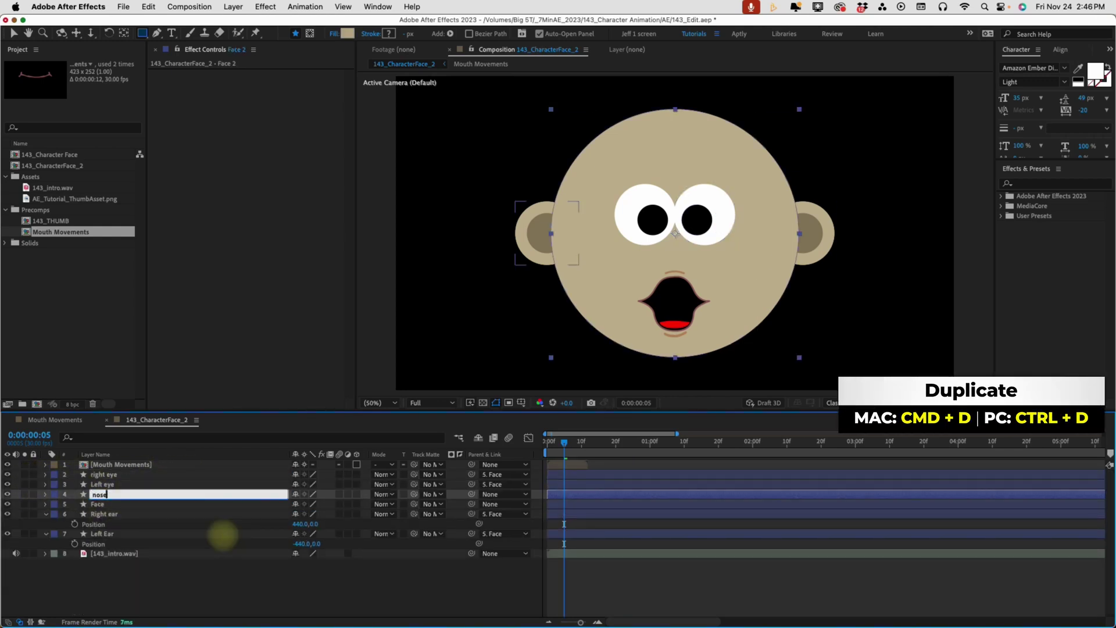
click(99, 504)
drag(99, 494, 105, 478)
Scale the nose layer down uniformly to a small circle between the eyes and collapse the open layer properties
key(p)
key(shift+s)
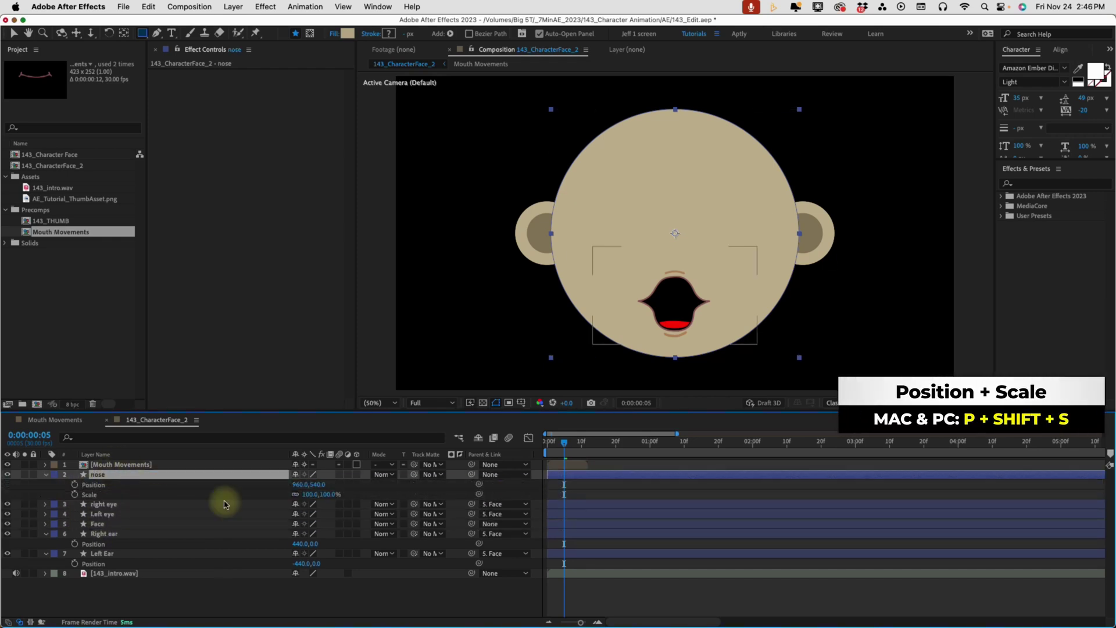
drag(308, 494, 247, 482)
click(47, 474)
click(47, 514)
click(46, 524)
Create a new shape layer named "left brow" and place it directly below the Mouth Movements layer
right_click(131, 559)
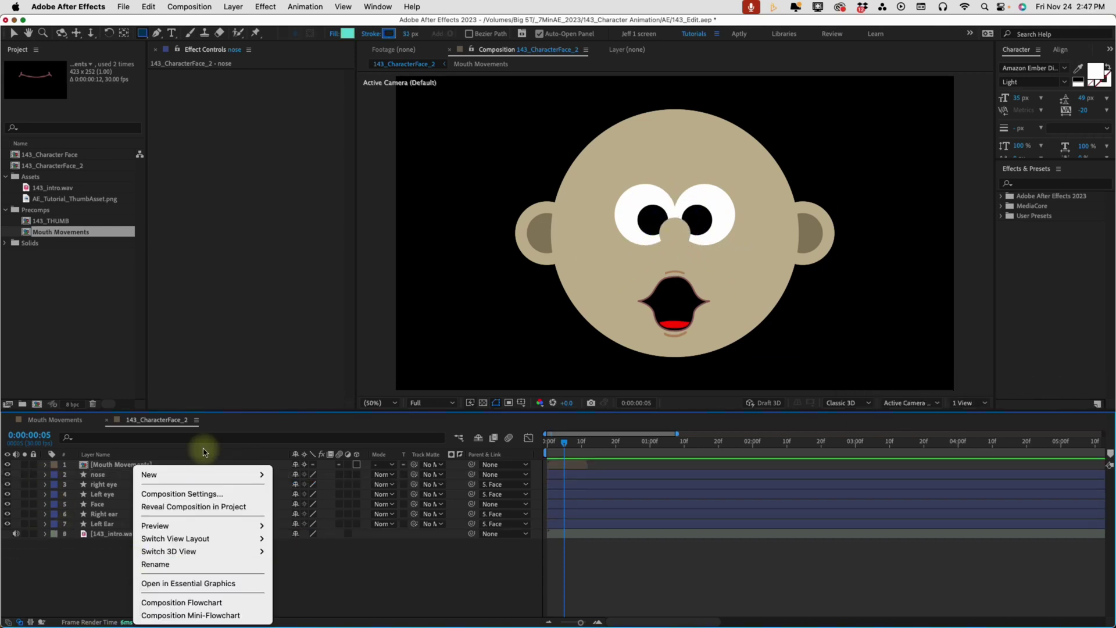
mouse_move(153, 475)
click(326, 557)
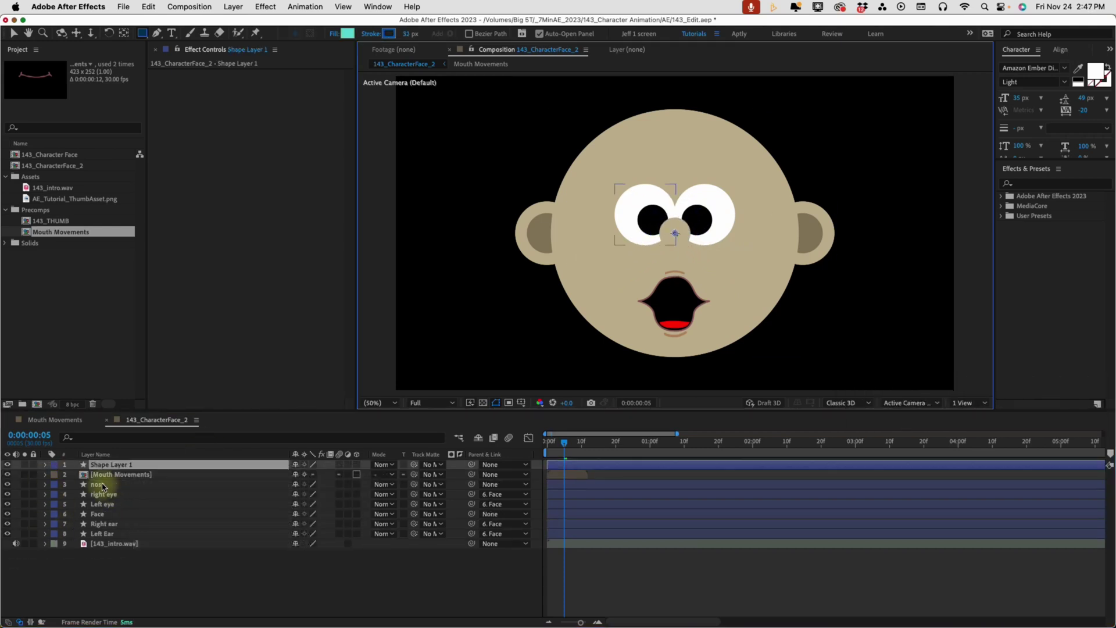
drag(122, 465, 106, 483)
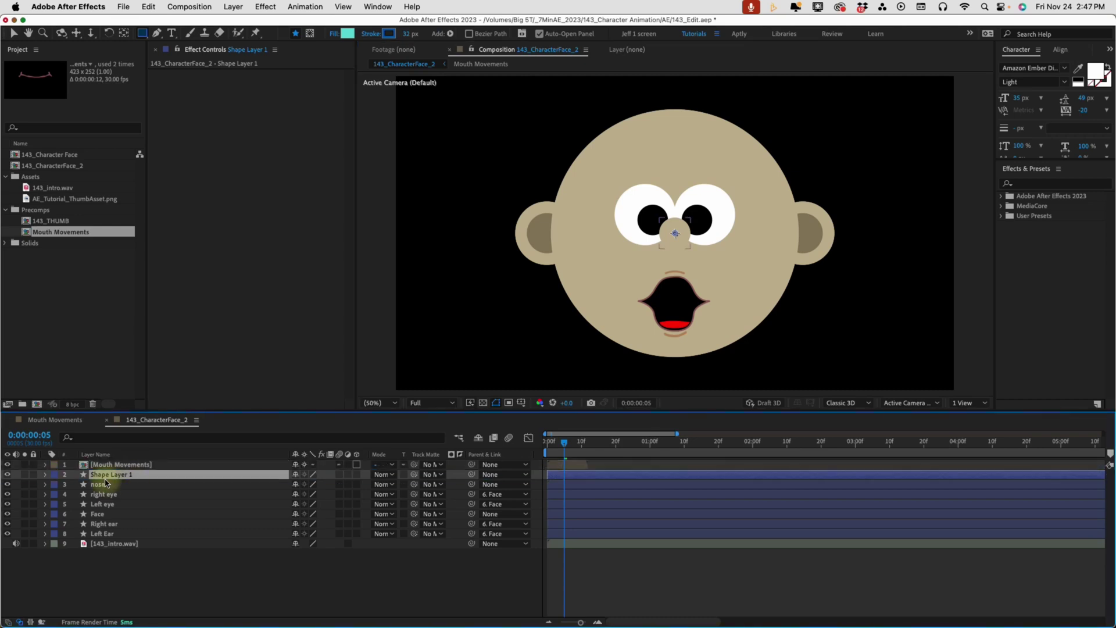
key(Return)
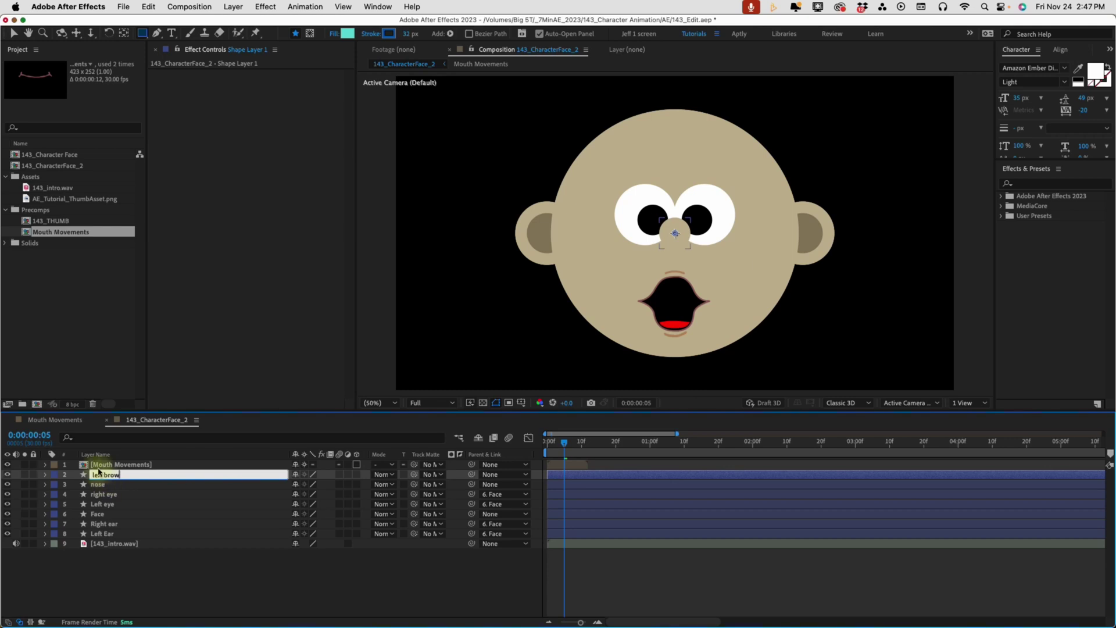
text(left brow)
Add a rectangle and a fill to the left brow layer
click(45, 474)
click(363, 485)
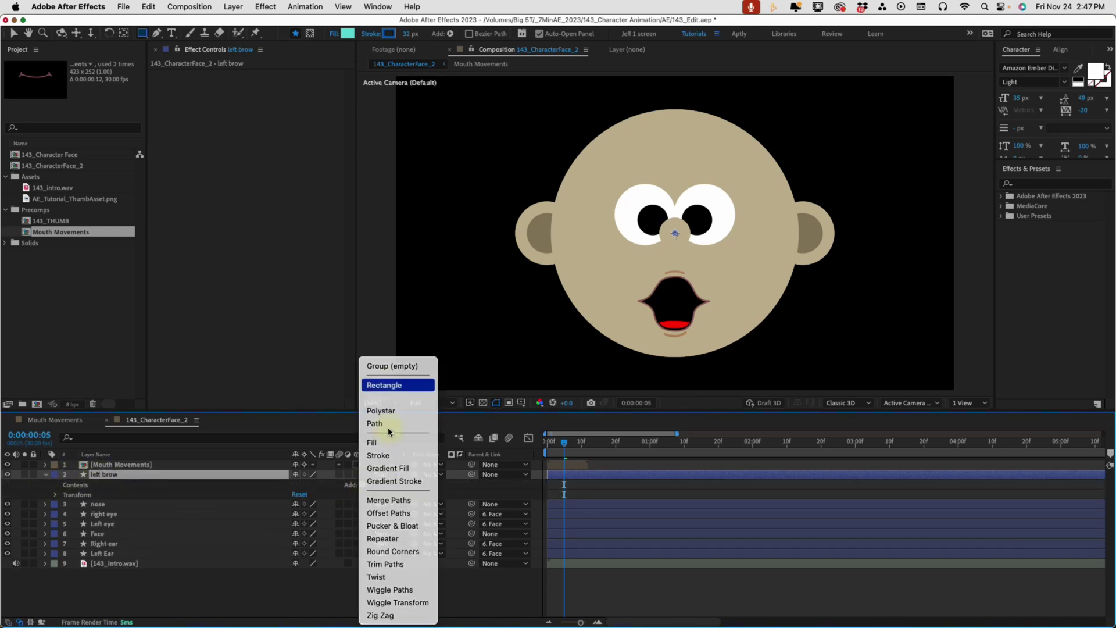
click(384, 384)
click(362, 485)
click(378, 443)
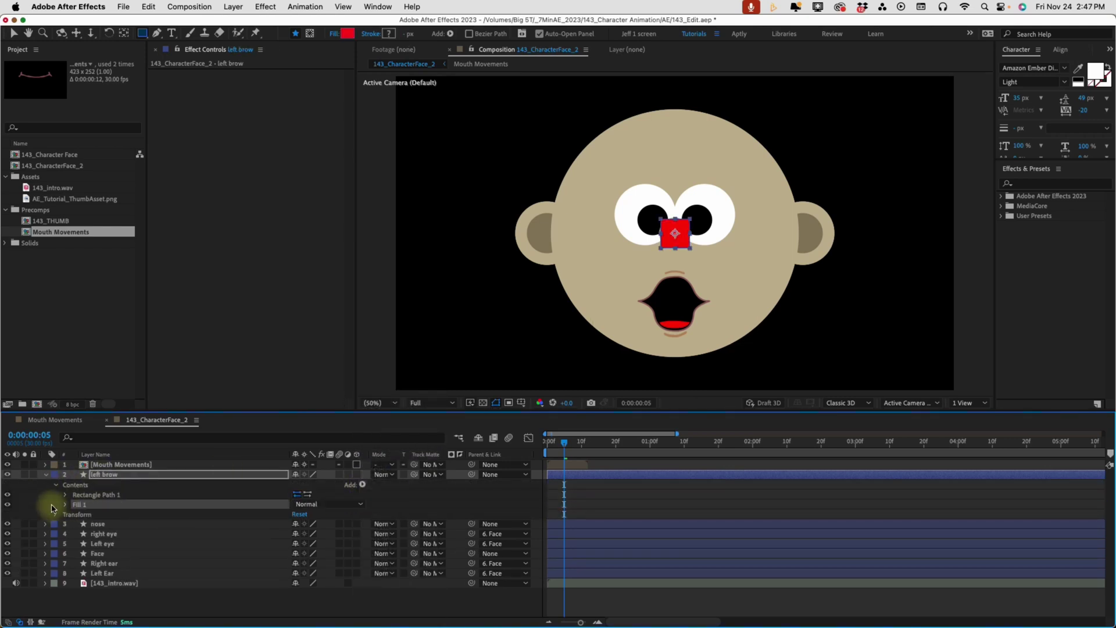
Set the left brow's fill colour to a near-black dark gray
click(67, 505)
click(298, 534)
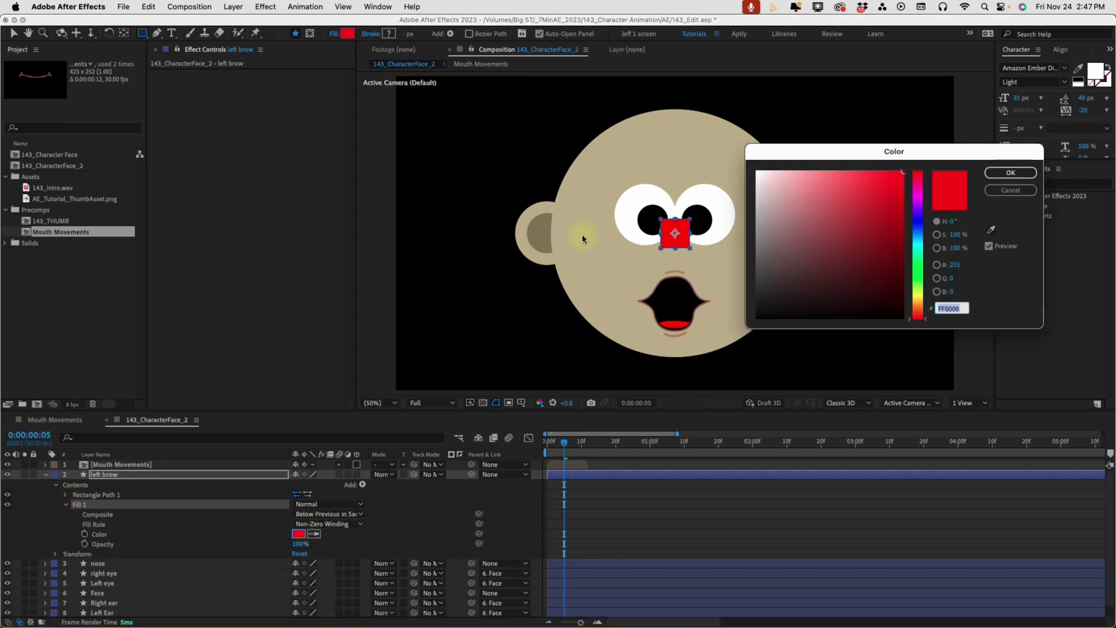
click(784, 281)
click(1010, 172)
Stretch the left brow's rectangle path into a wide bar with a height of 67
click(65, 494)
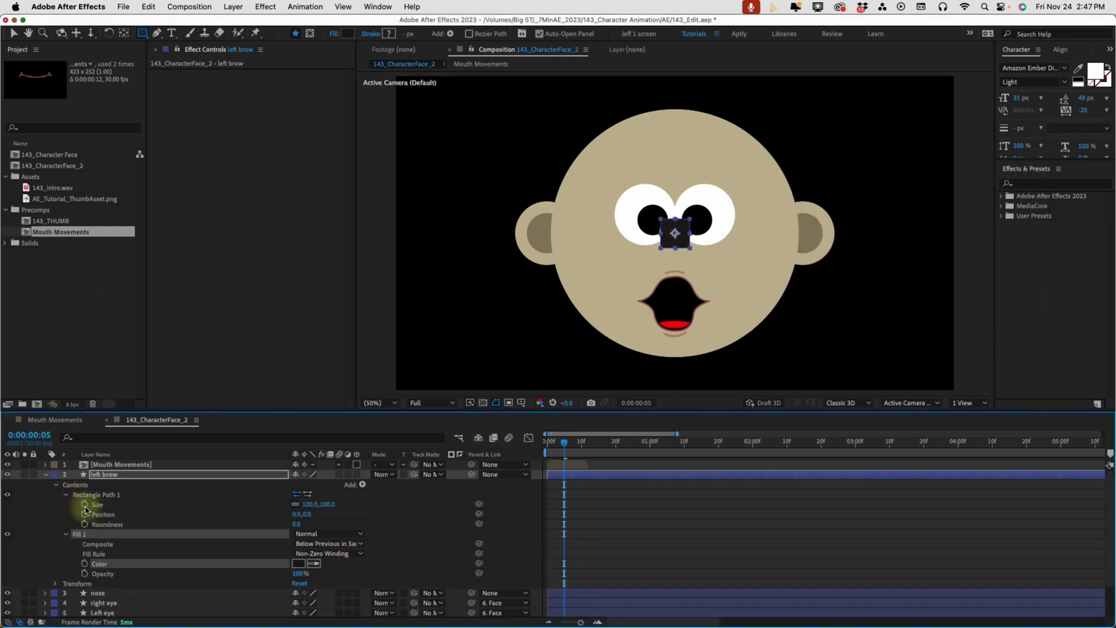
drag(309, 505, 418, 487)
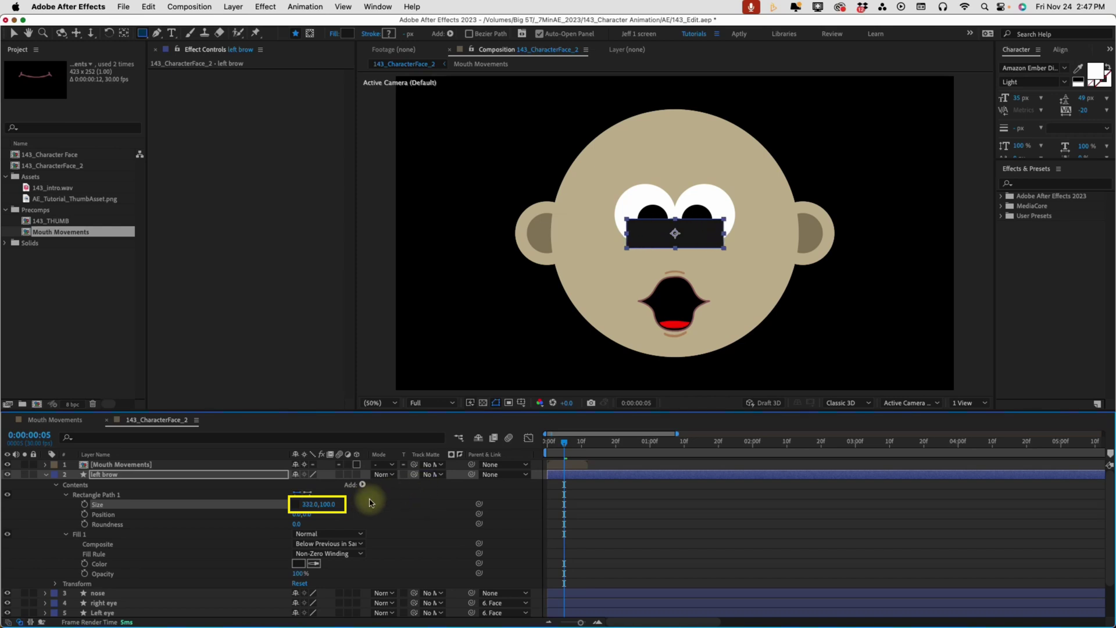
drag(328, 505, 311, 509)
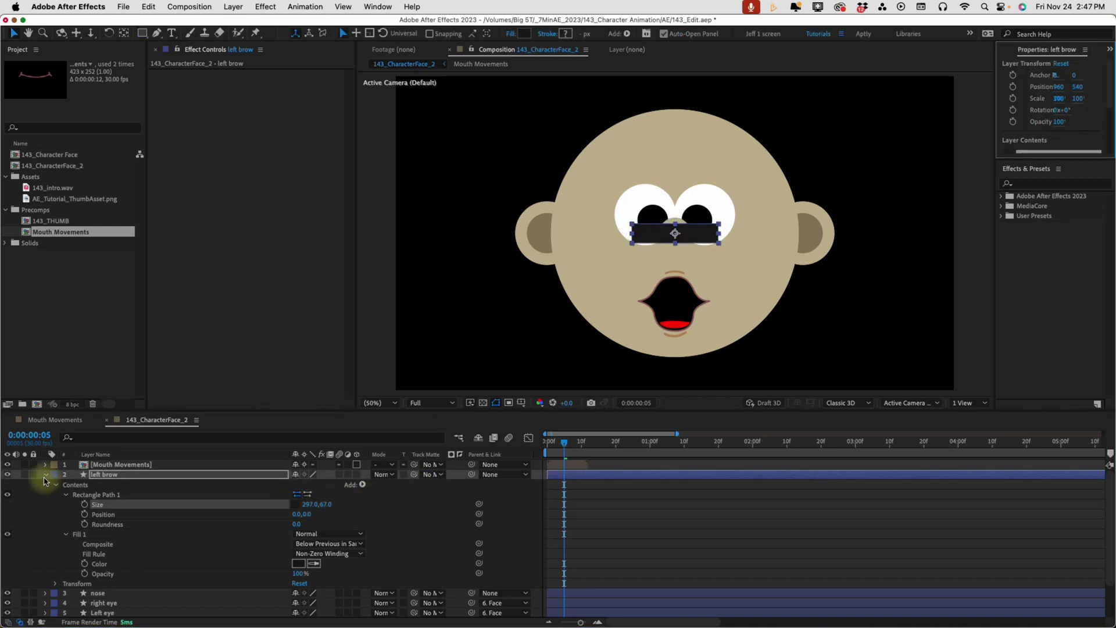
Parent the left brow layer to the Face layer and set its position to -111, -208
click(46, 474)
click(153, 476)
drag(471, 475, 134, 512)
key(p)
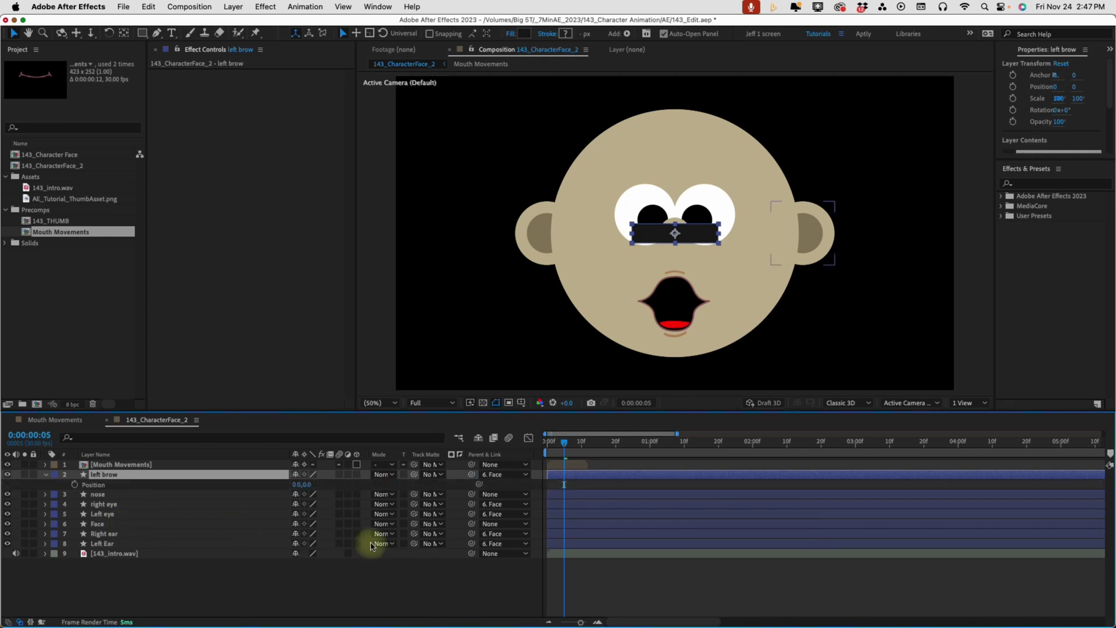
drag(294, 485, 226, 482)
drag(314, 484, 58, 476)
Set the size of the left brow's rectangle path to 207 by 60
click(45, 474)
drag(311, 505, 322, 507)
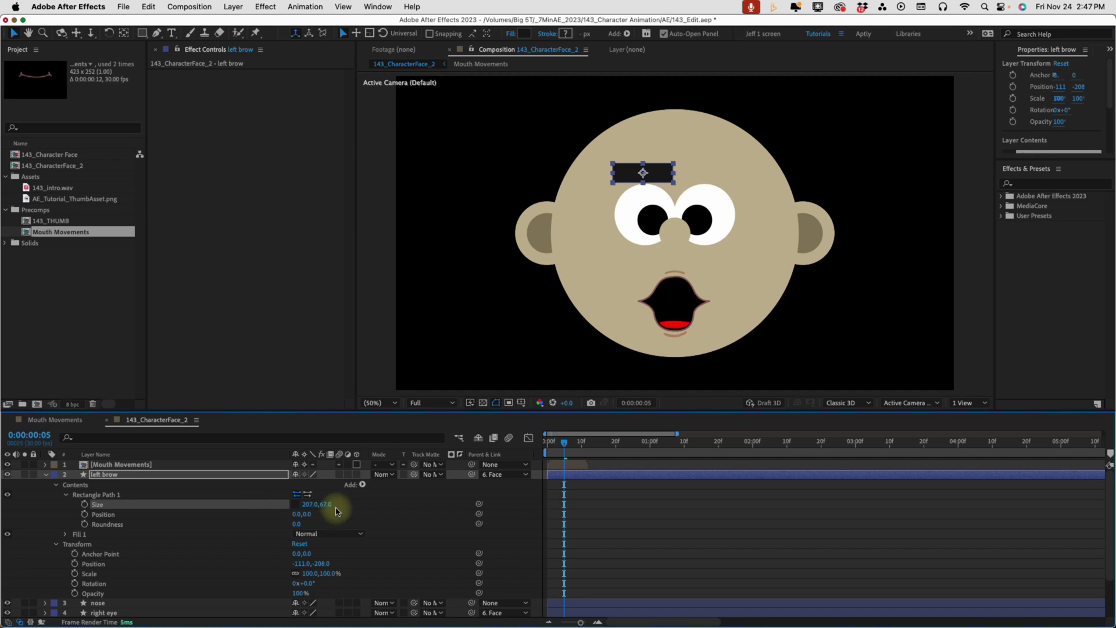
click(238, 475)
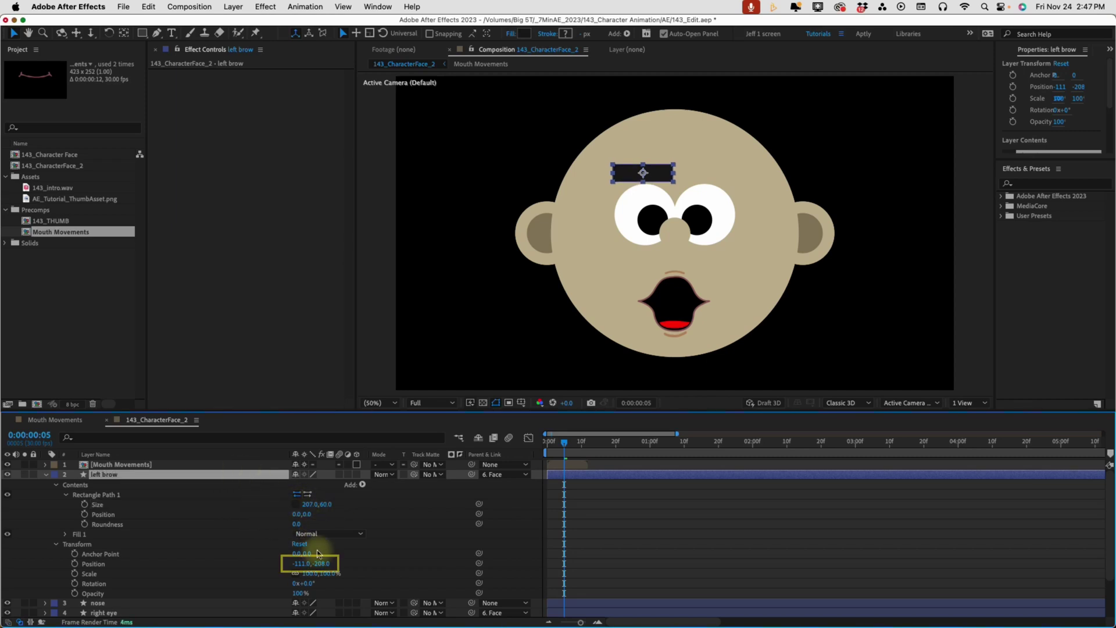
Set the left brow layer's position to -130, -202 and its rotation to -12°
drag(323, 567, 357, 557)
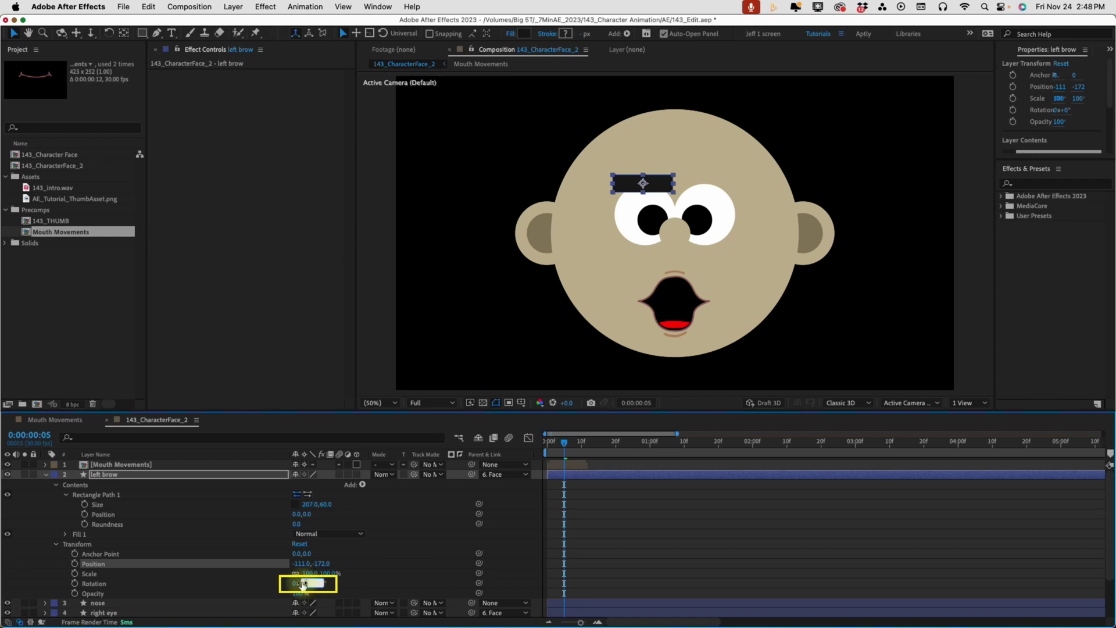
text(-5)
key(Return)
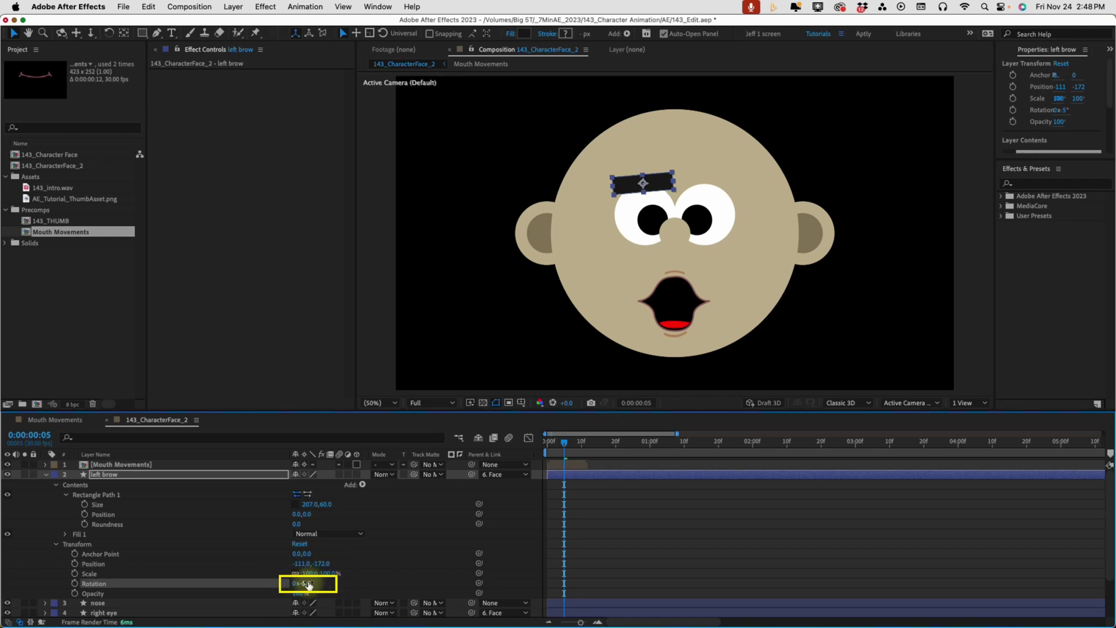
mouse_move(300, 563)
mouse_down()
mouse_move(289, 564)
mouse_move(307, 560)
mouse_up()
click(509, 497)
Duplicate the left brow layer and name the copy "right brow"
click(128, 490)
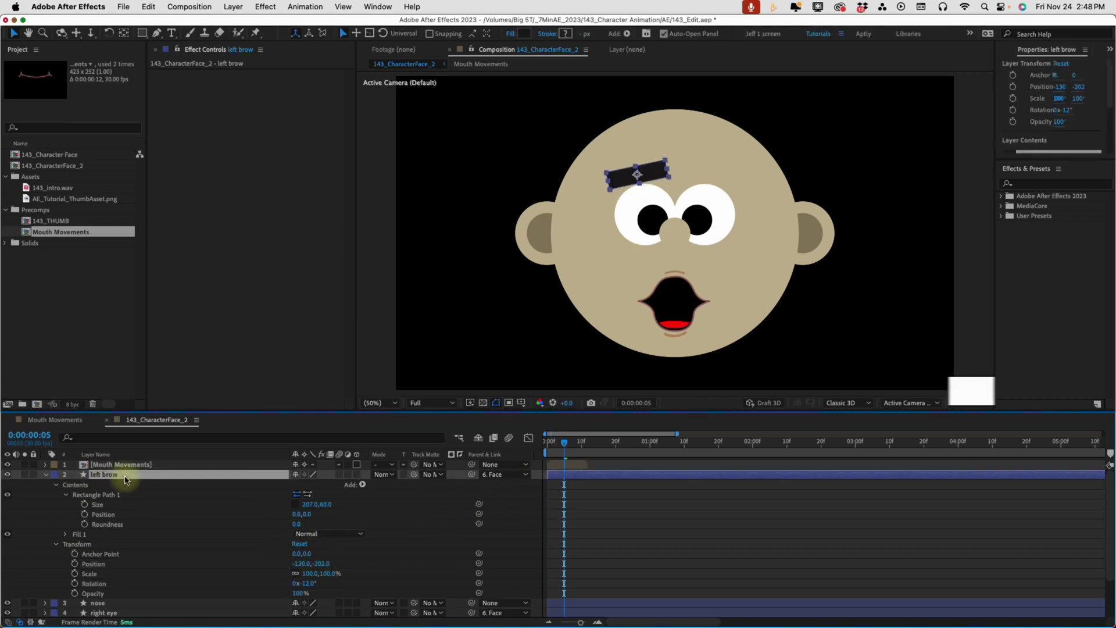
key(super+d)
key(Return)
text(r)
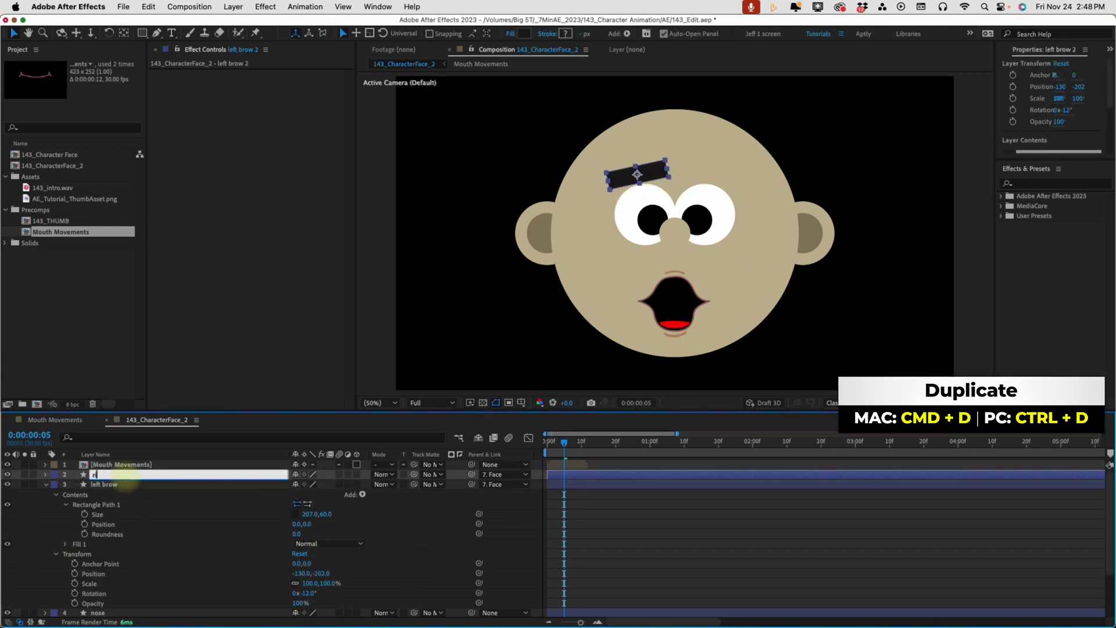
text(ight brow)
key(Return)
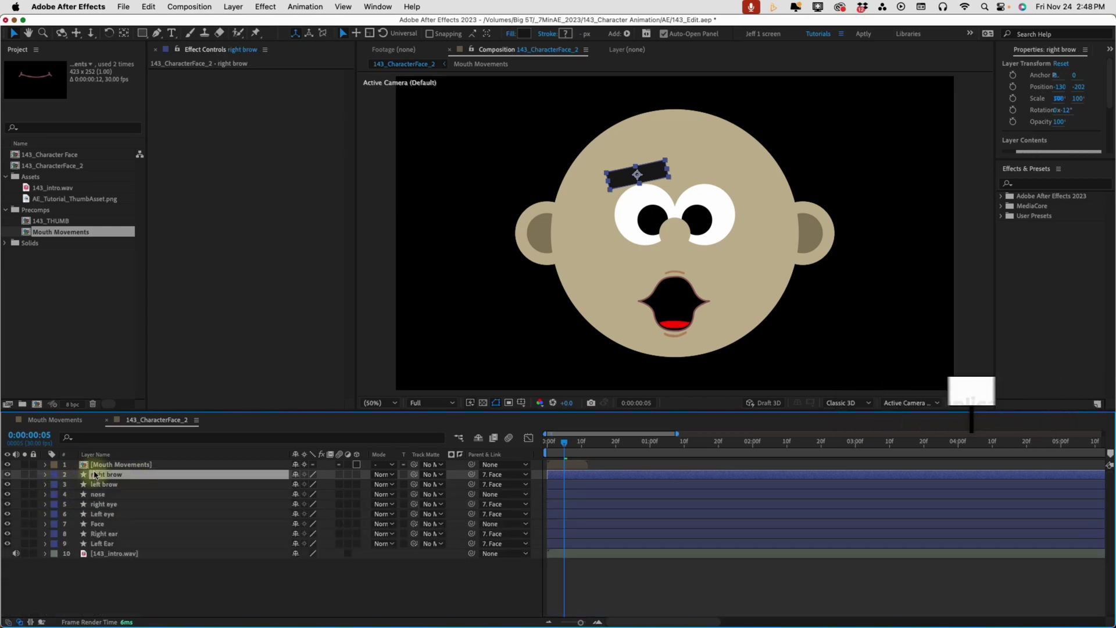
Mirror the right brow layer by setting its horizontal position to 130 and its rotation to 12°
key(p)
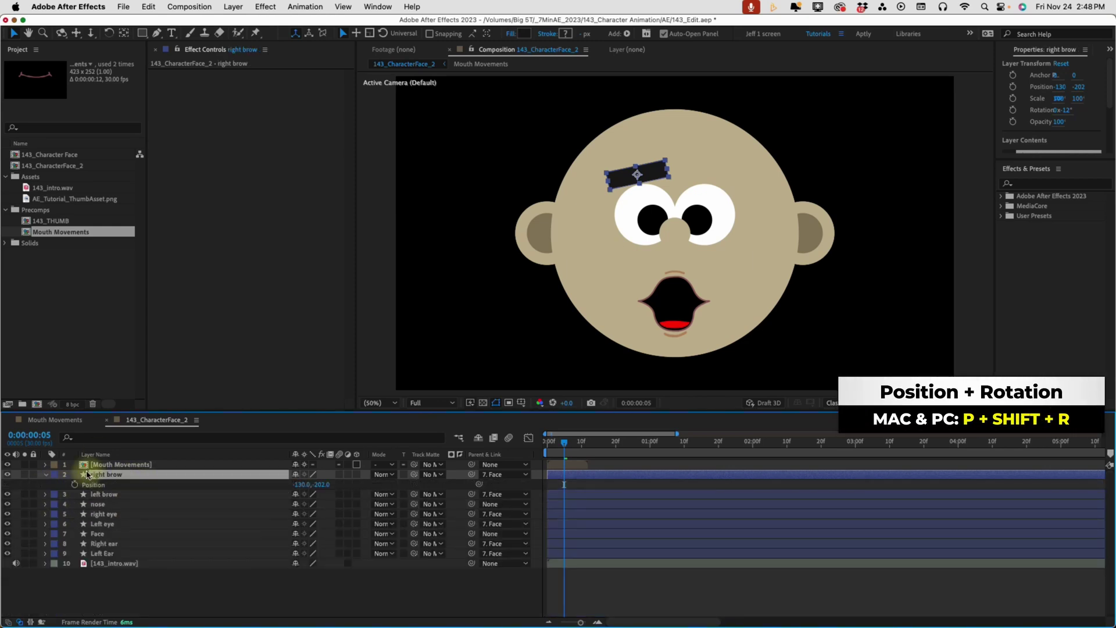
key(shift+r)
click(301, 485)
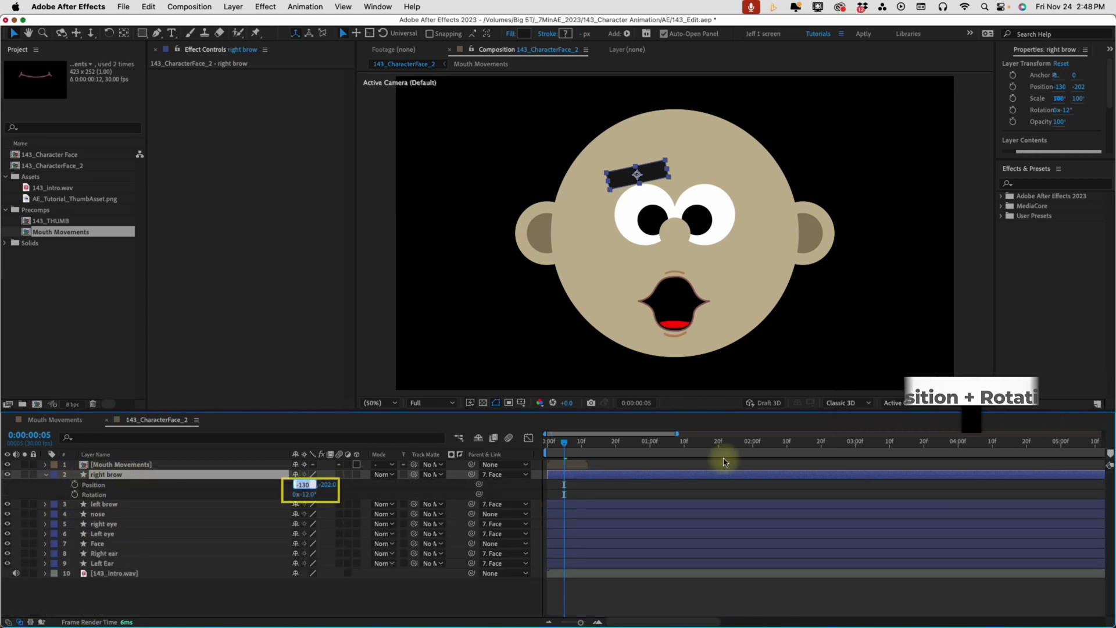
text(130)
key(Return)
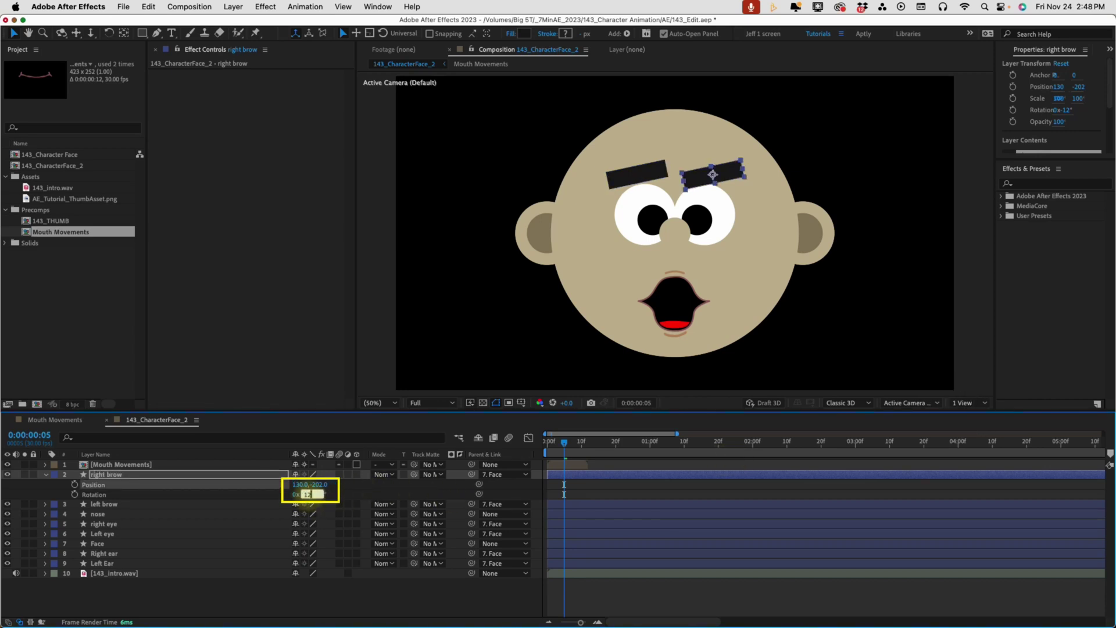
key(Return)
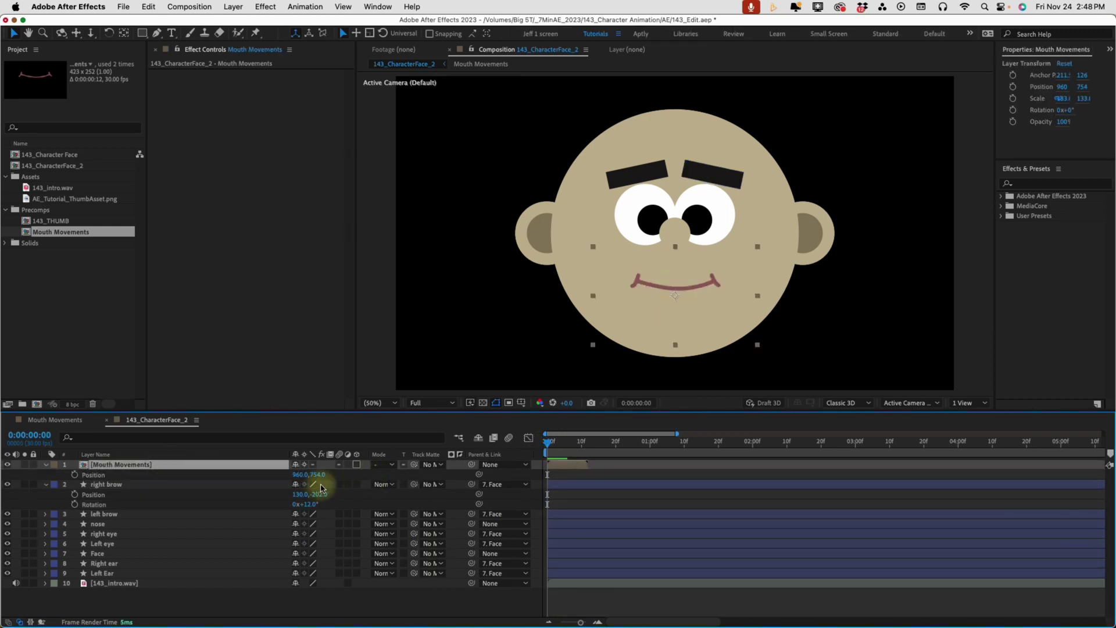
Set the Mouth Movements layer's vertical position to 787
drag(319, 475, 387, 480)
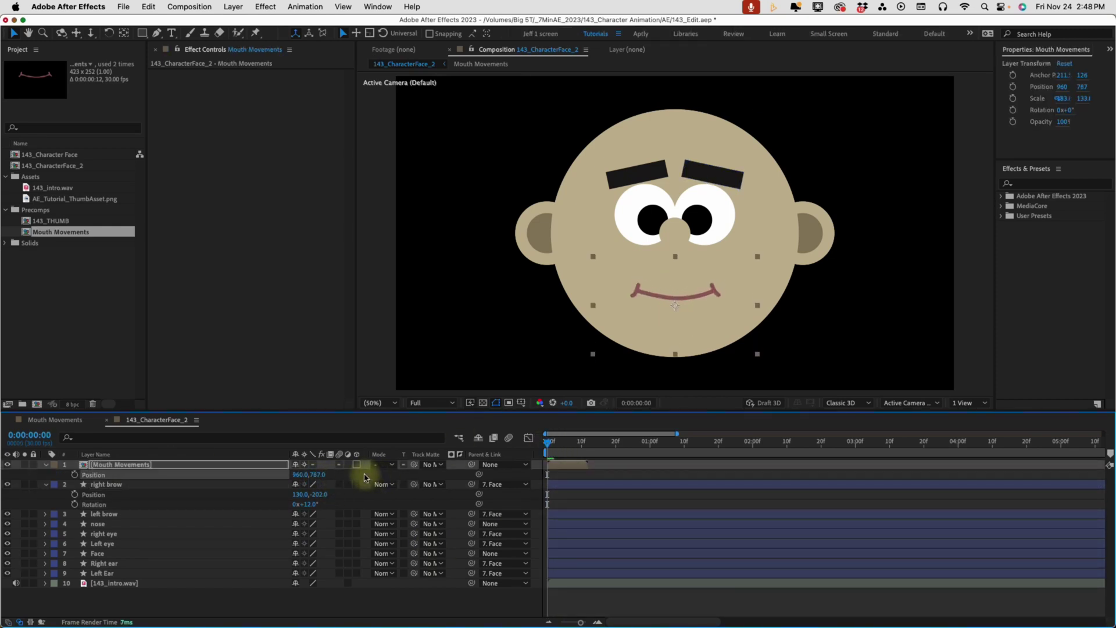
click(483, 405)
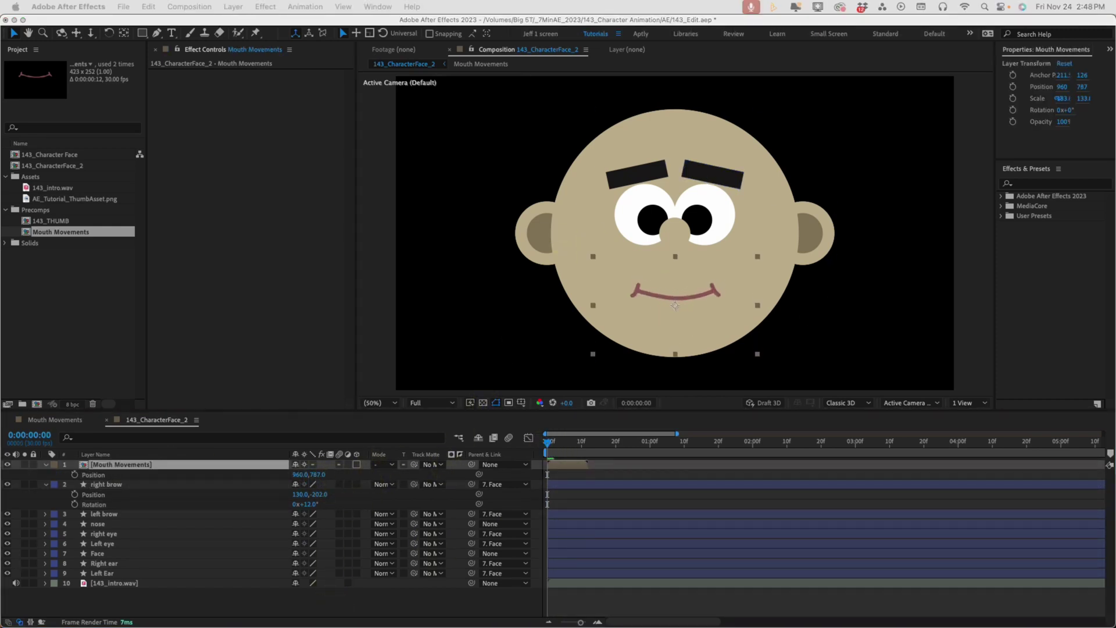
Set the composition's background colour to the gray-red 744A4A
key(super+k)
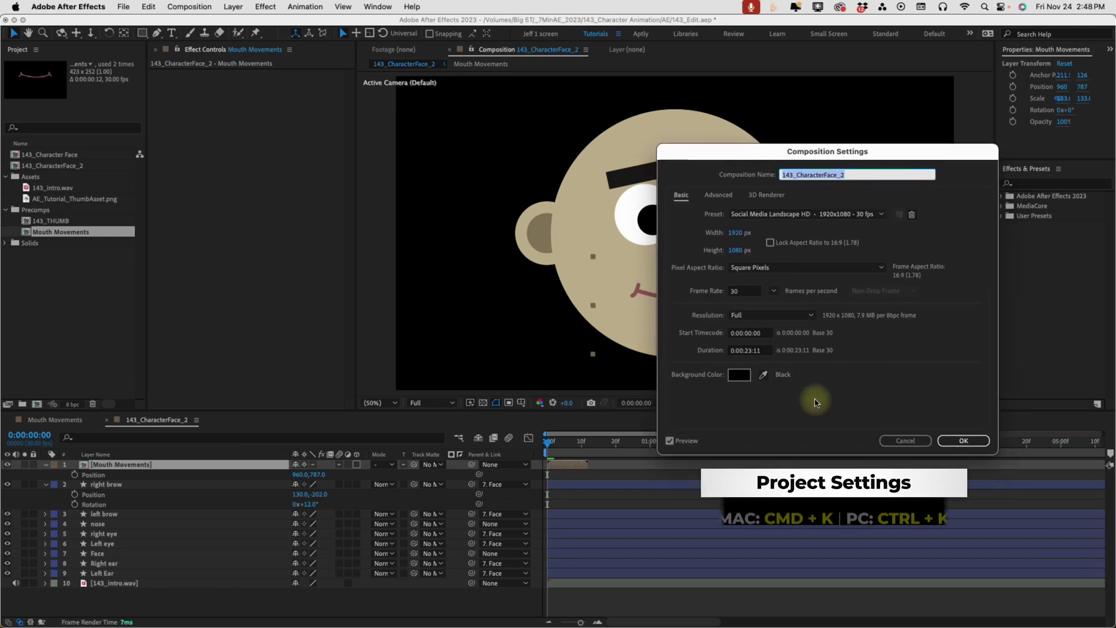
click(739, 378)
mouse_move(809, 240)
mouse_down()
mouse_move(755, 253)
mouse_move(805, 251)
mouse_up()
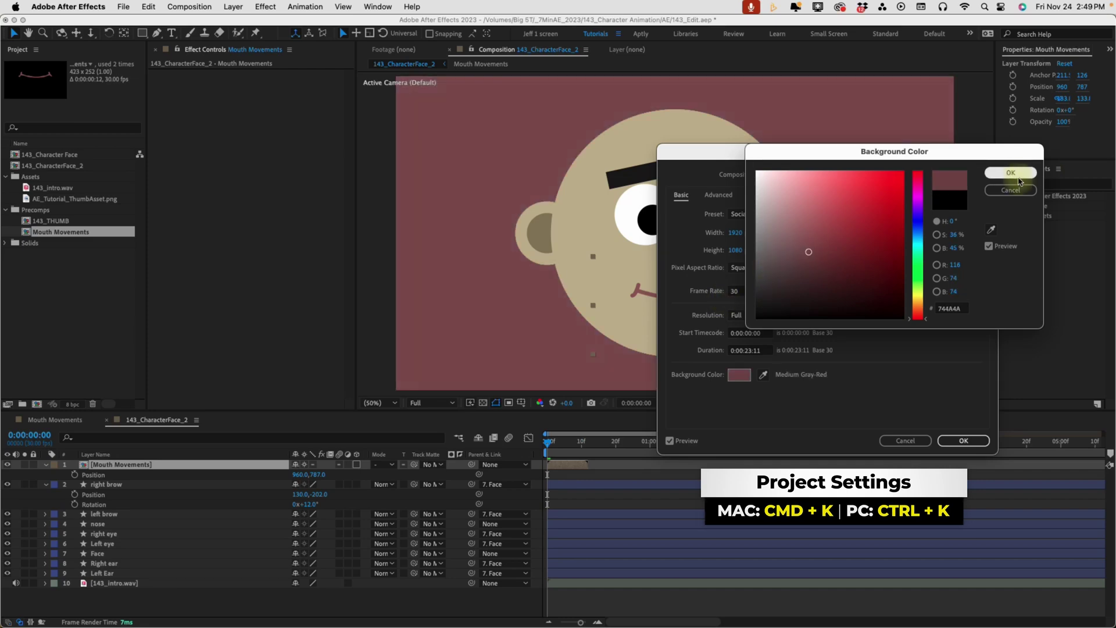
click(1010, 172)
click(963, 440)
Create a new shape layer above the Mouth Movements layer and add an ellipse and a fill to it
right_click(239, 611)
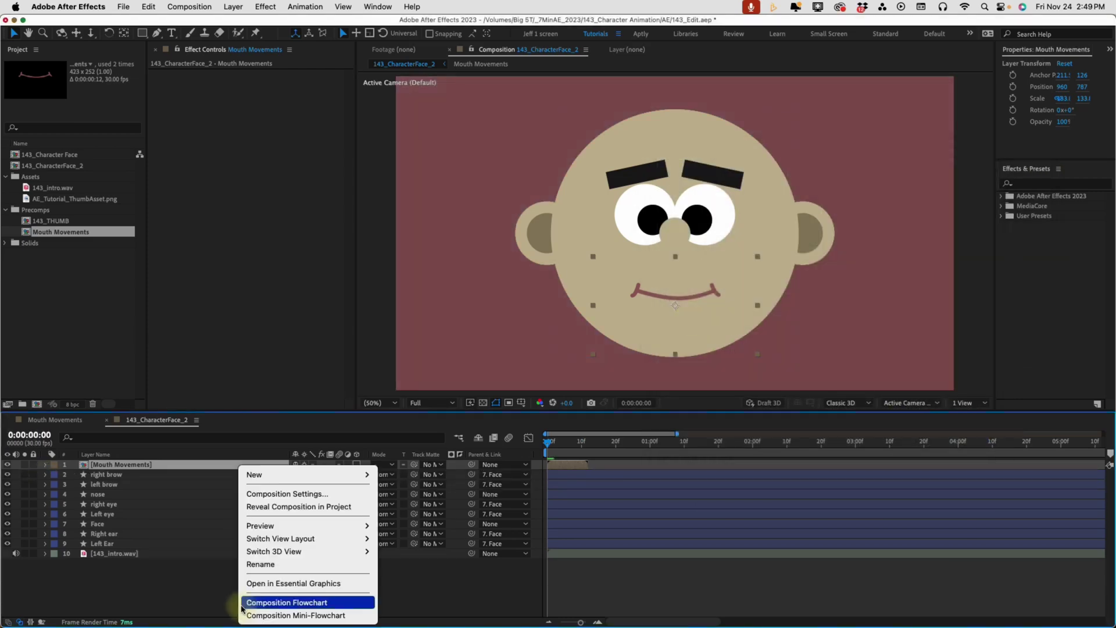
mouse_move(277, 474)
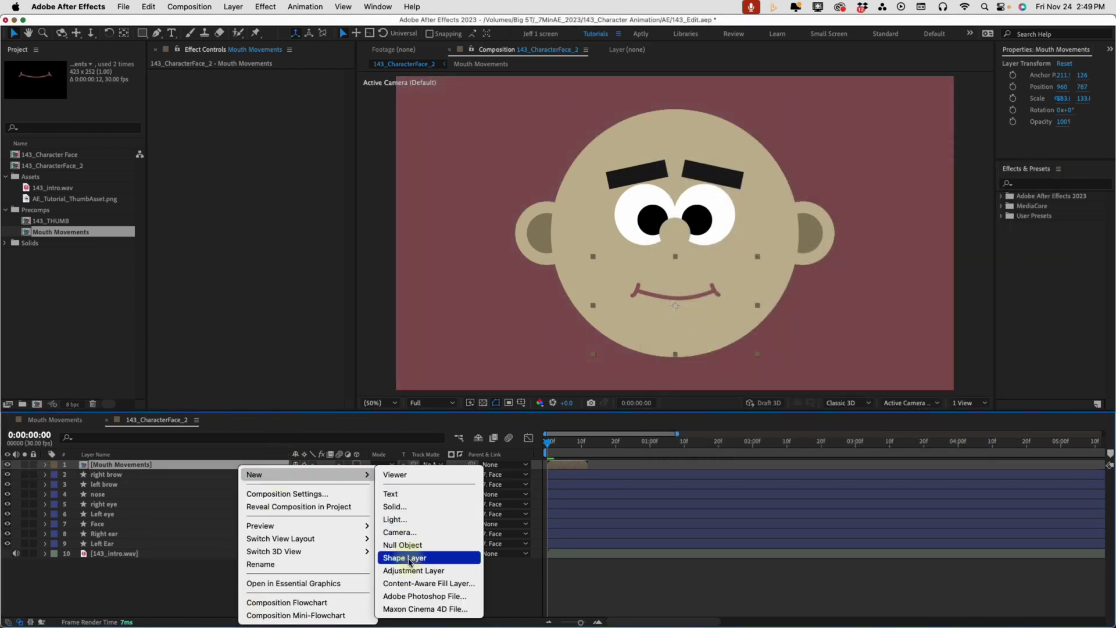
click(408, 556)
key(q)
click(46, 464)
click(355, 475)
click(378, 397)
click(354, 474)
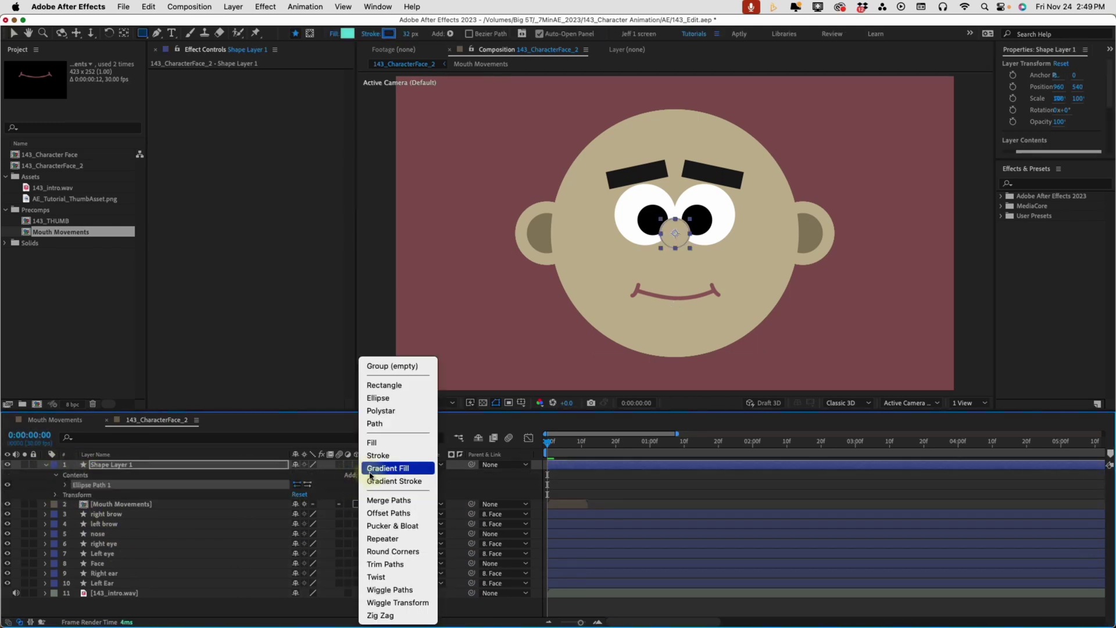
click(382, 443)
Set the new shape layer's ellipse fill colour to black
click(66, 494)
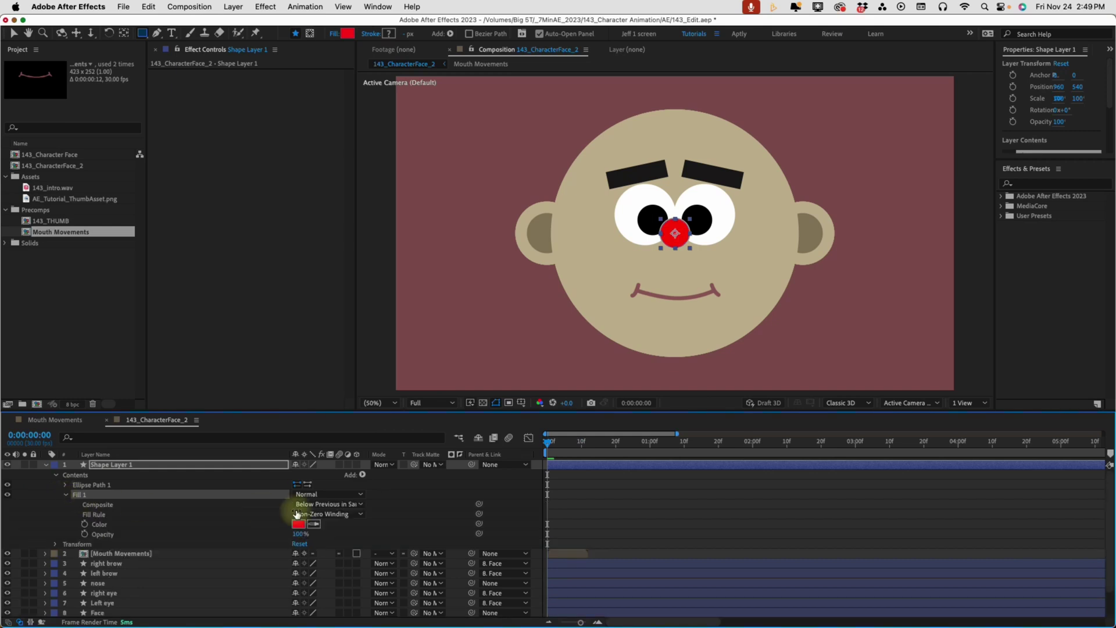
click(299, 524)
drag(753, 243, 780, 323)
click(1009, 173)
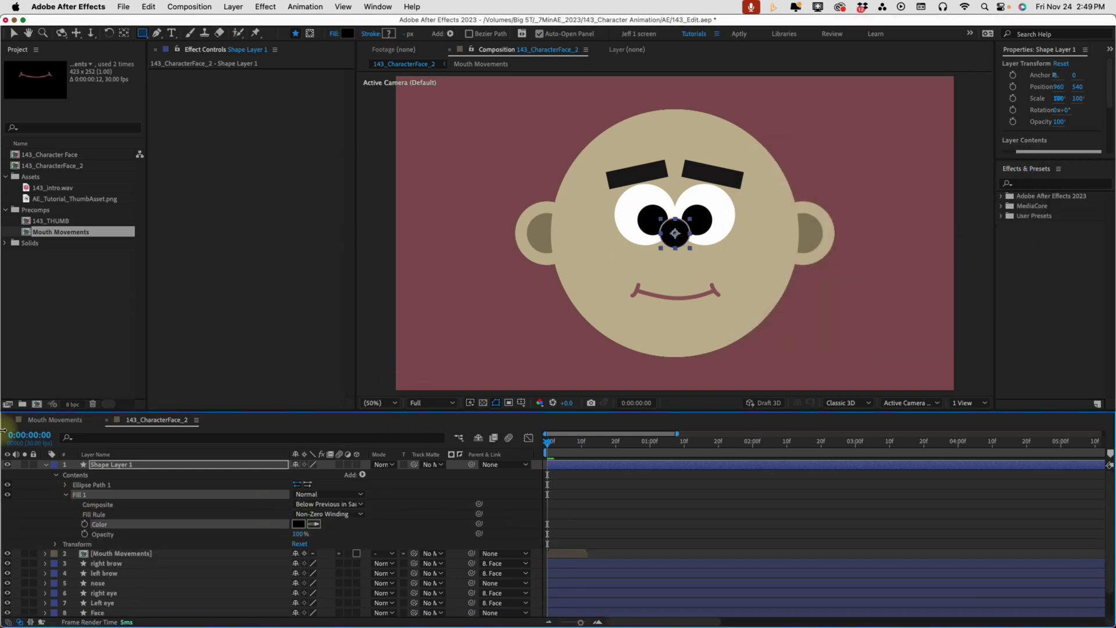
Set the size of the new shape layer's ellipse to 183
click(65, 494)
click(65, 485)
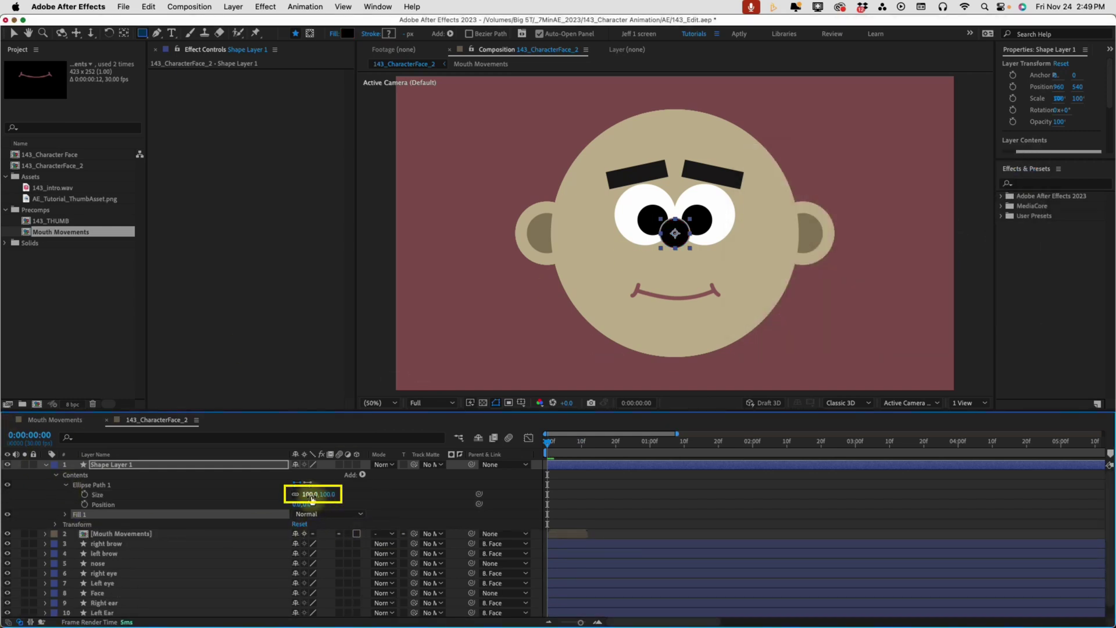
drag(321, 498, 372, 497)
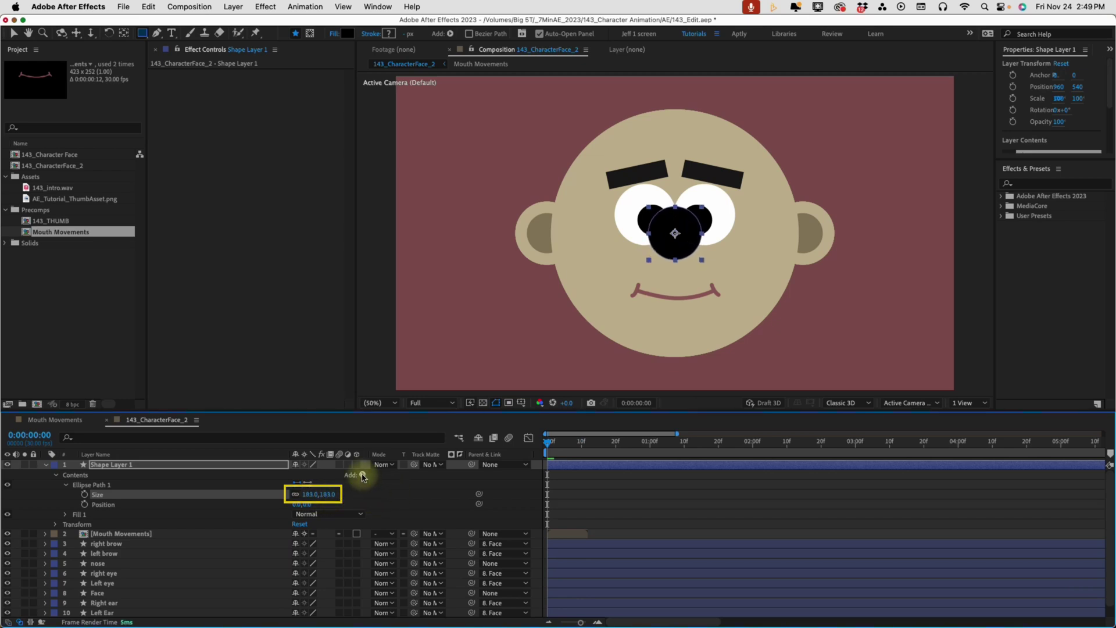
Add a Repeater to the new shape layer and set its transform position to 0, 0
click(362, 474)
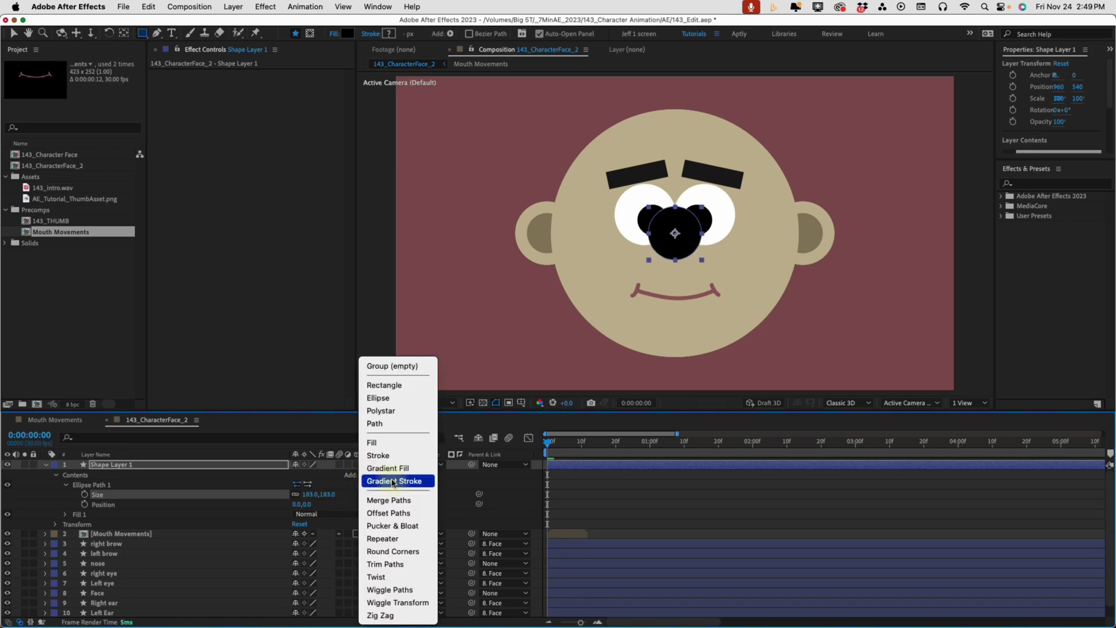
click(397, 538)
click(66, 524)
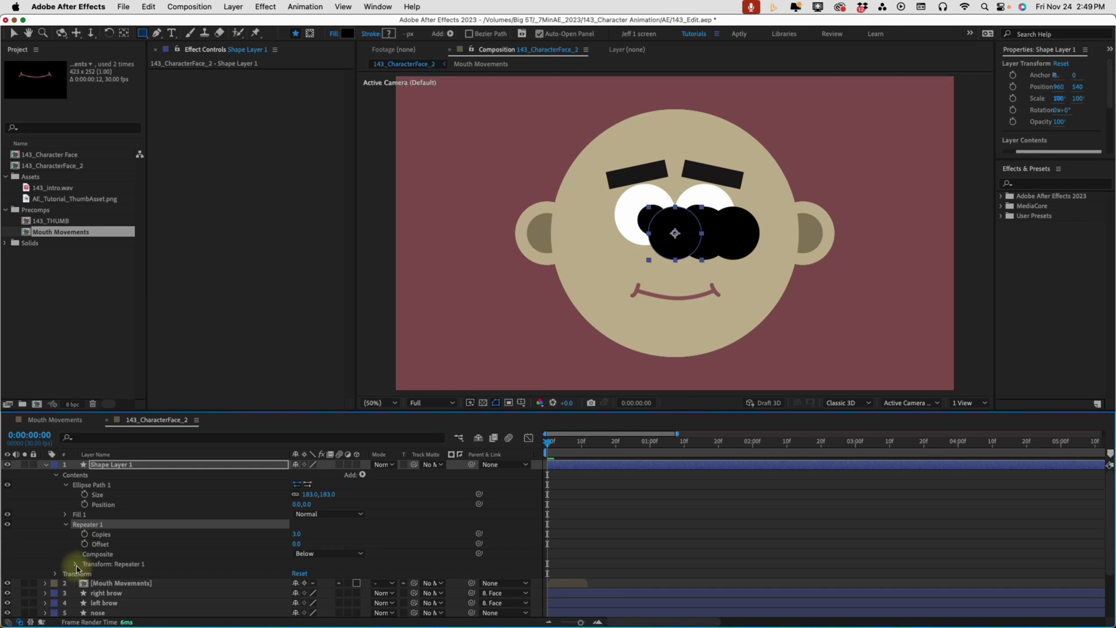
click(75, 563)
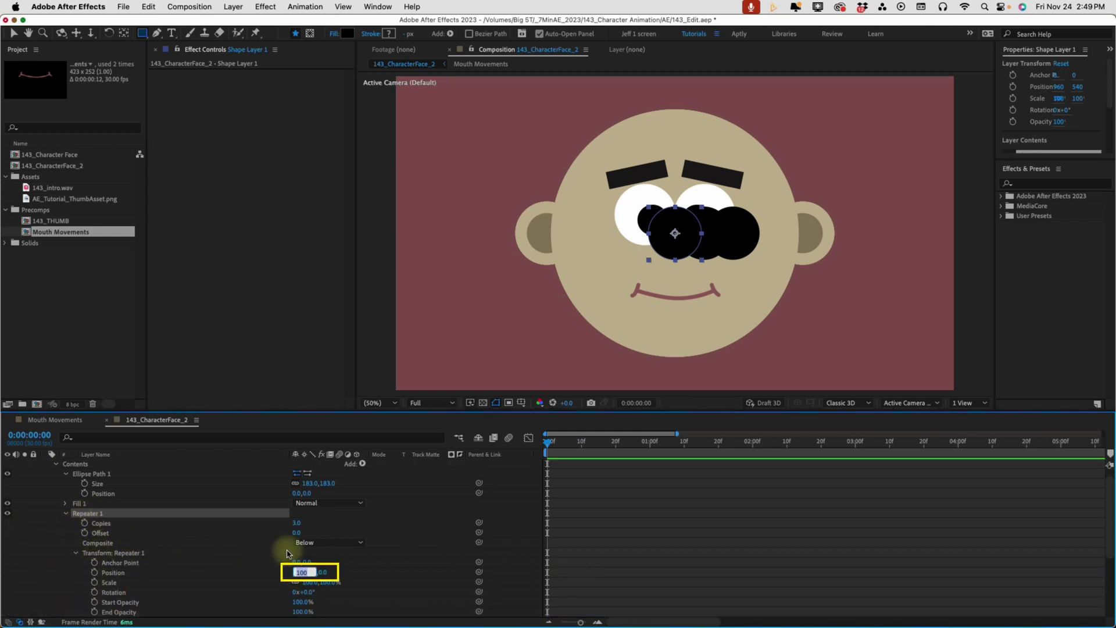
key(Return)
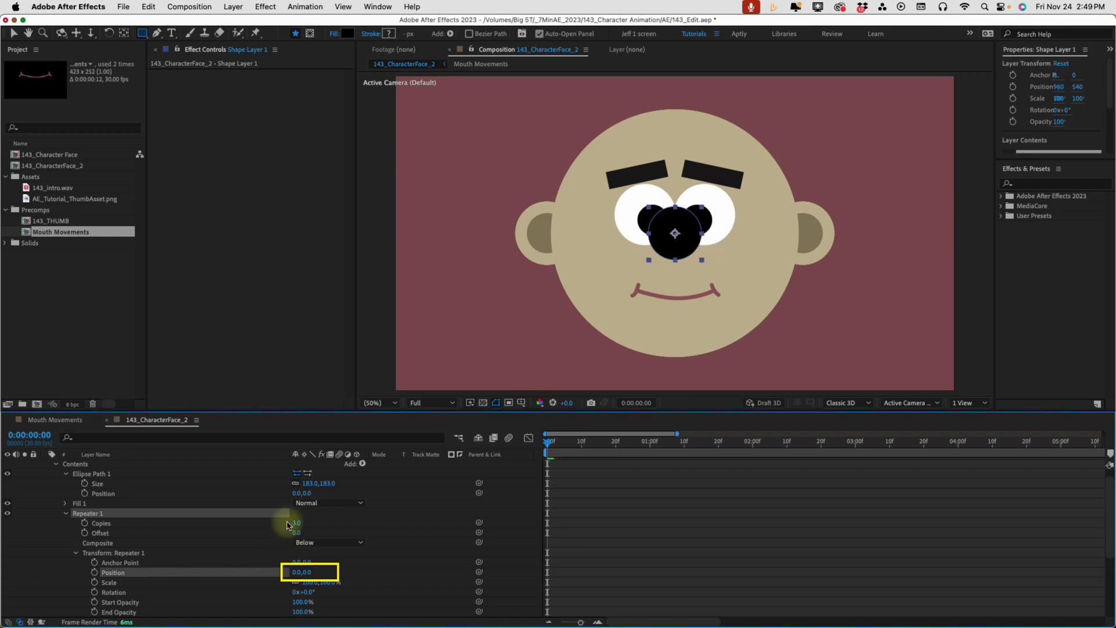
Set the repeater to 8 copies and its transform rotation to 360/8, giving 45° per copy
click(296, 524)
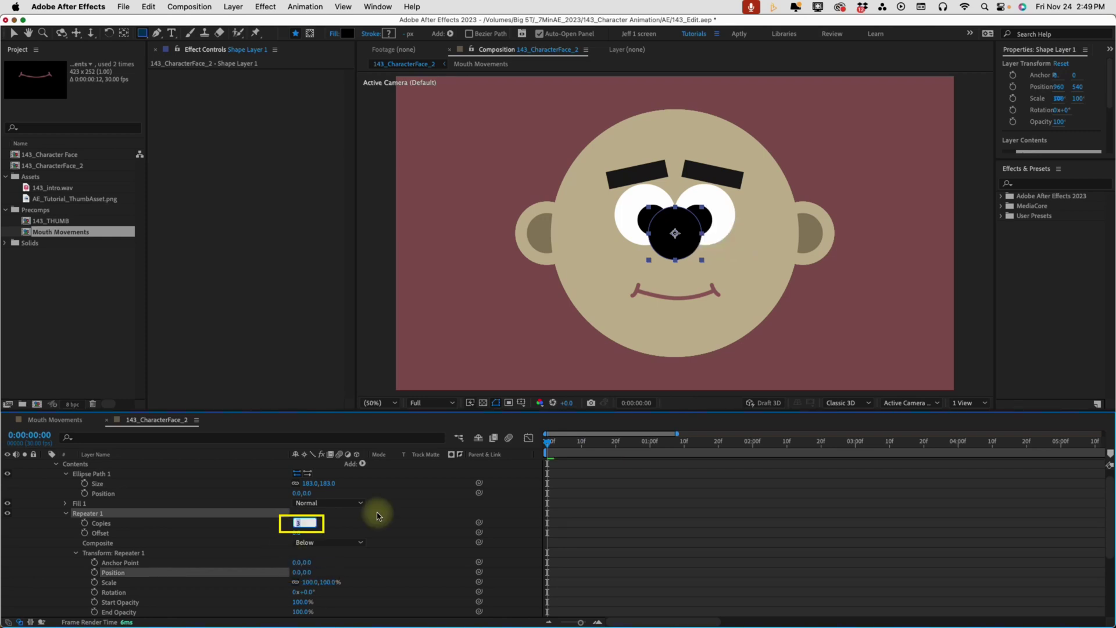
text(8)
key(Return)
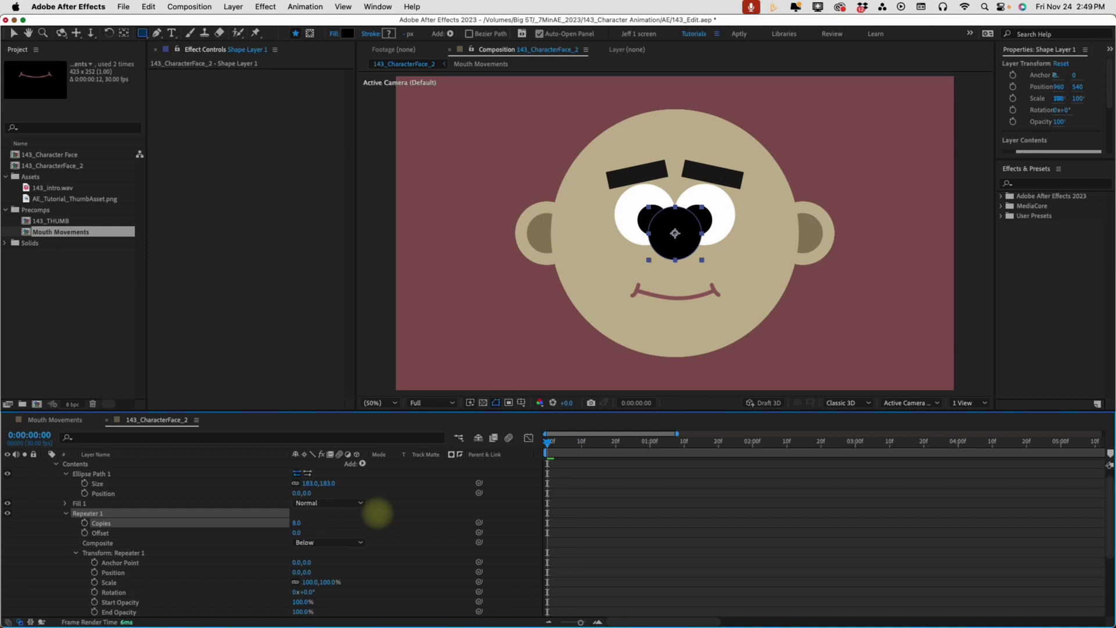
click(305, 592)
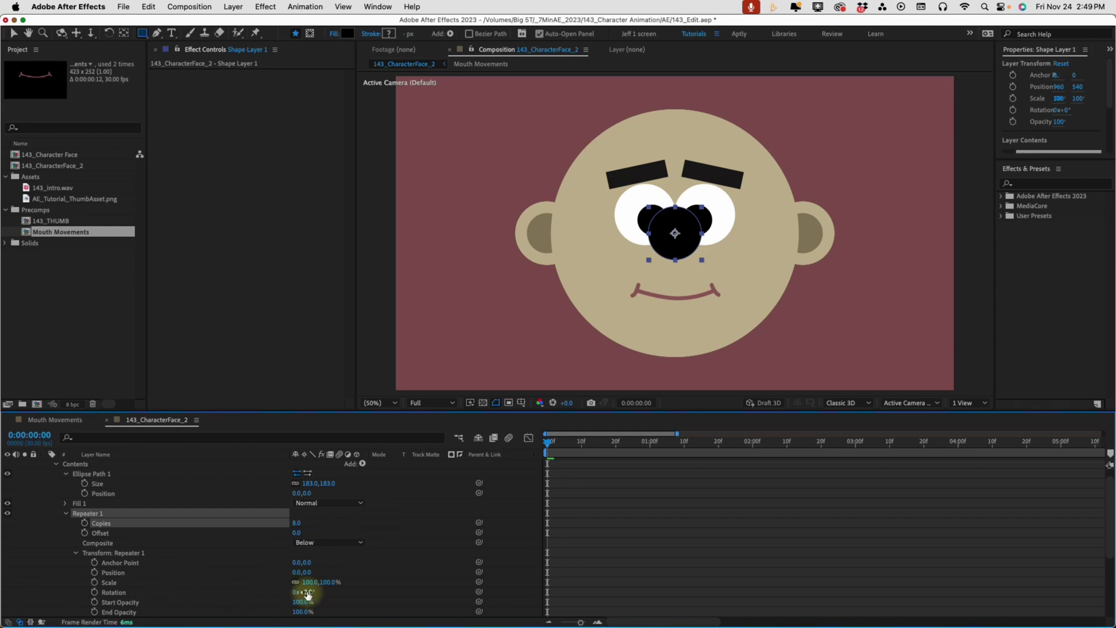
text(360/8)
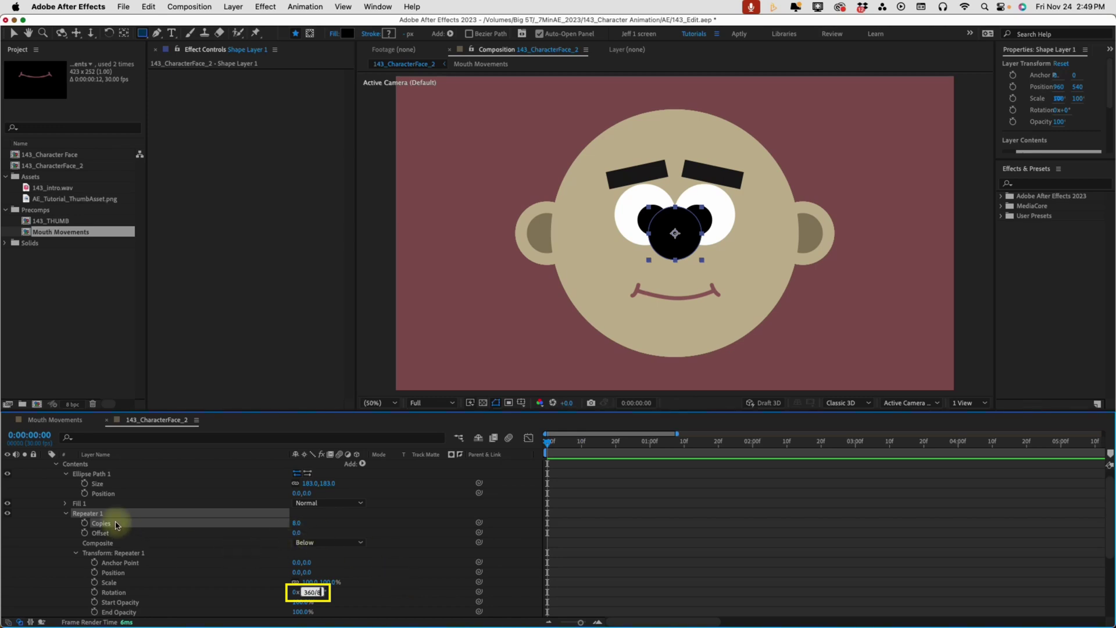
key(Return)
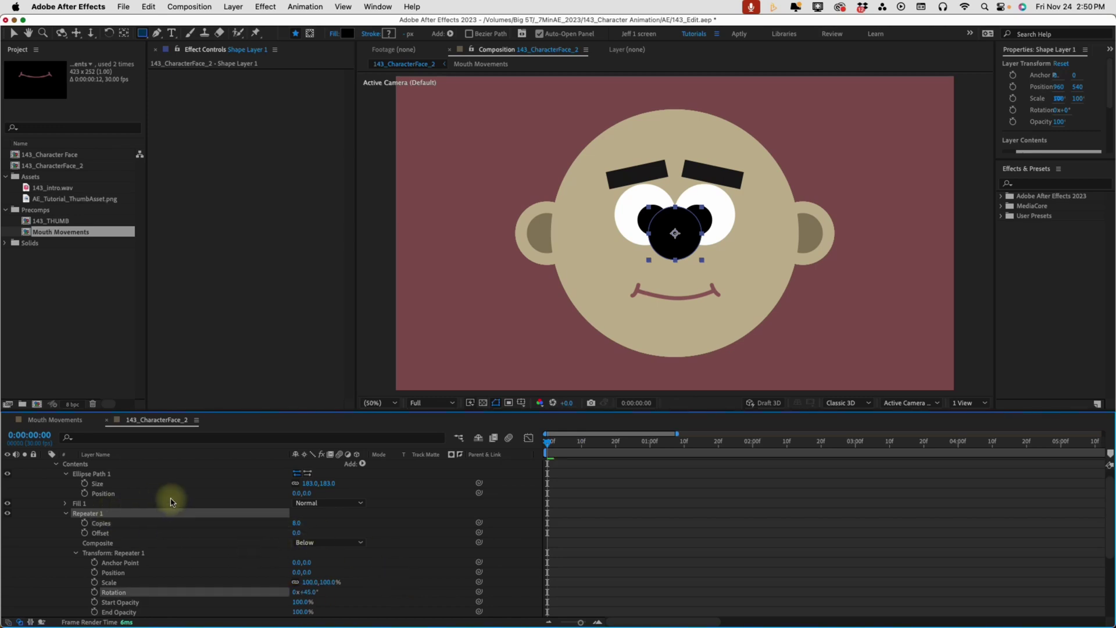
Set the ellipse path's vertical position to -429 and the repeater's transform rotation to 16°
click(315, 496)
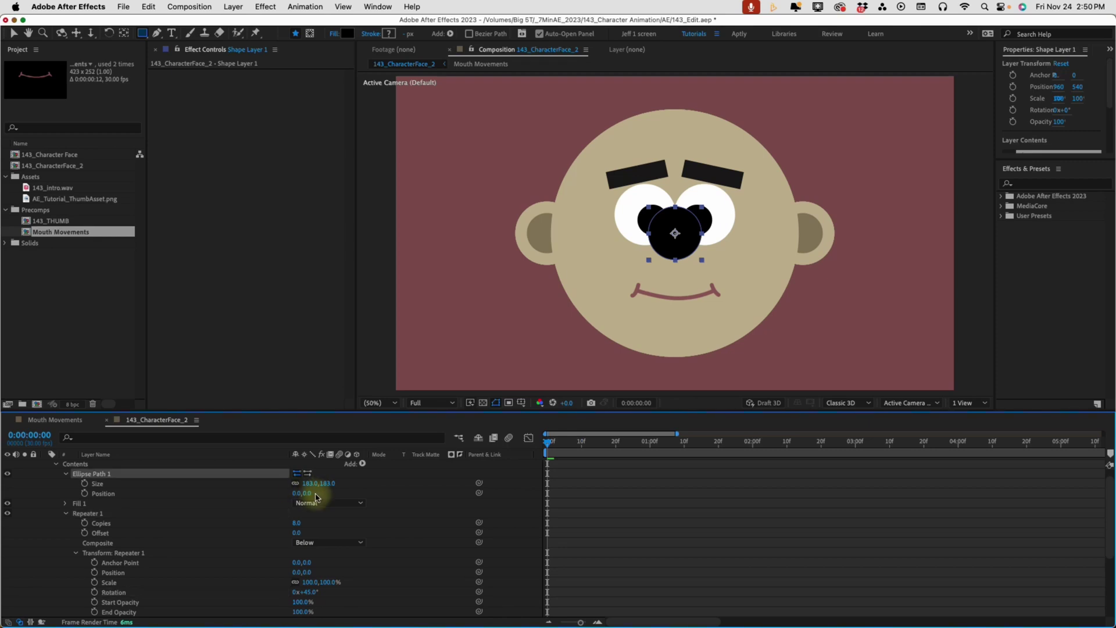
drag(311, 495, 92, 478)
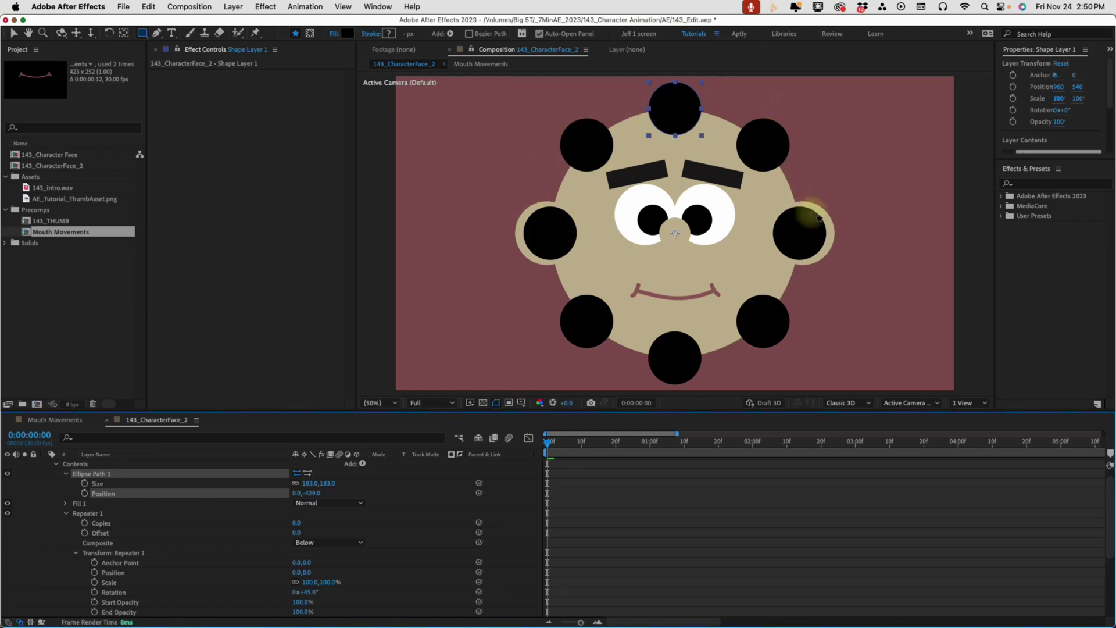
drag(311, 595, 293, 591)
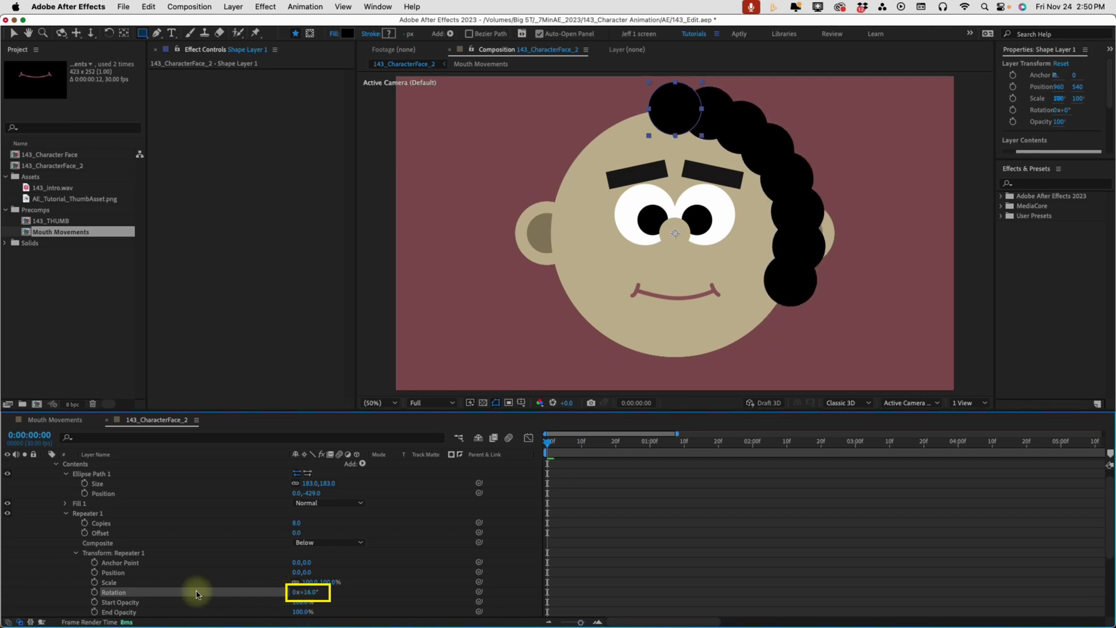
Set the hair shape layer's own rotation to -50° so the circles arc over the top of the head
scroll(212, 526, down, 5)
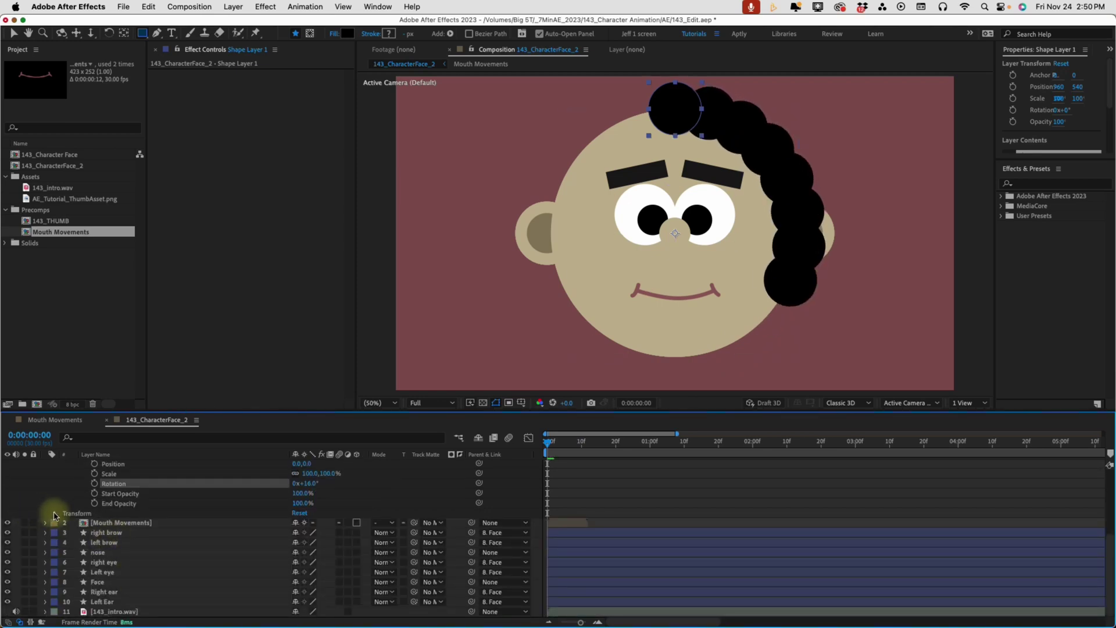
click(54, 513)
scroll(84, 522, up, 5)
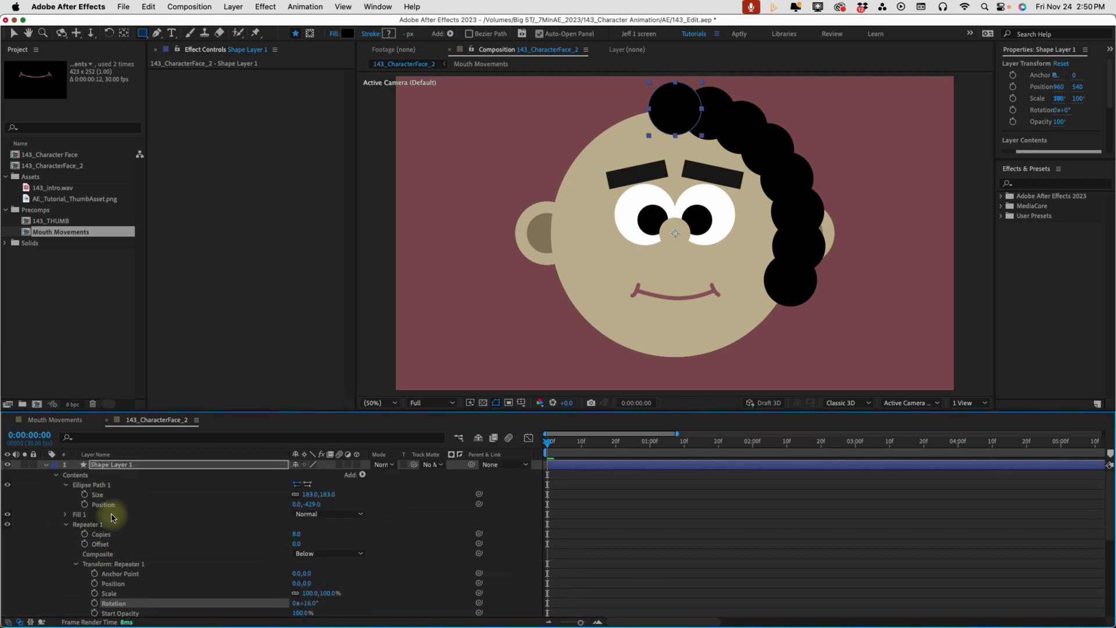
click(65, 486)
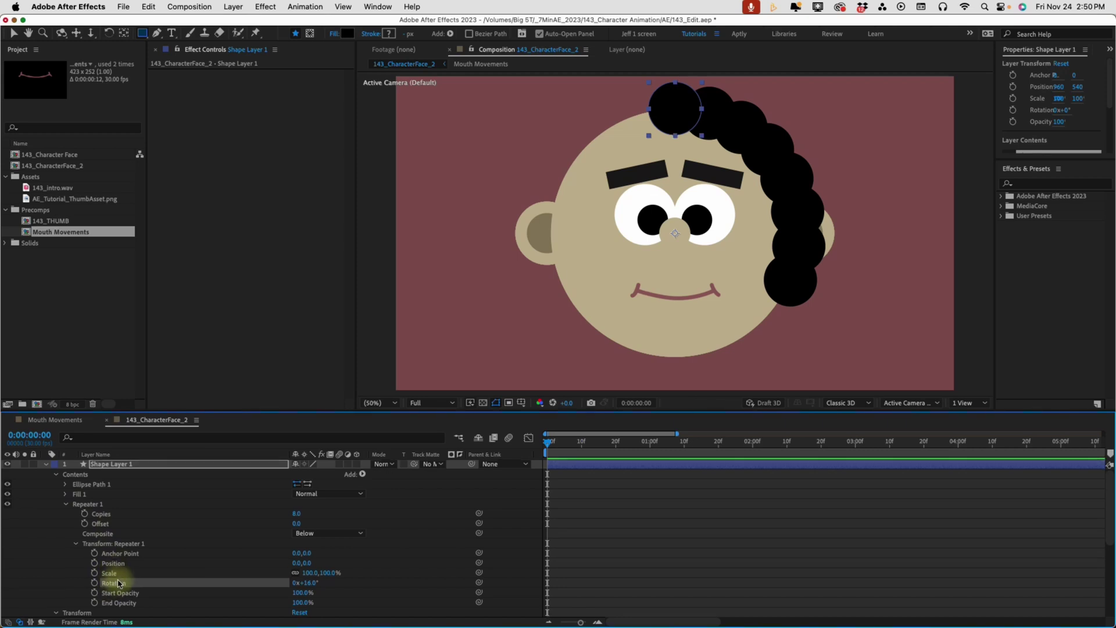
scroll(102, 575, down, 3)
click(82, 555)
drag(308, 602, 238, 572)
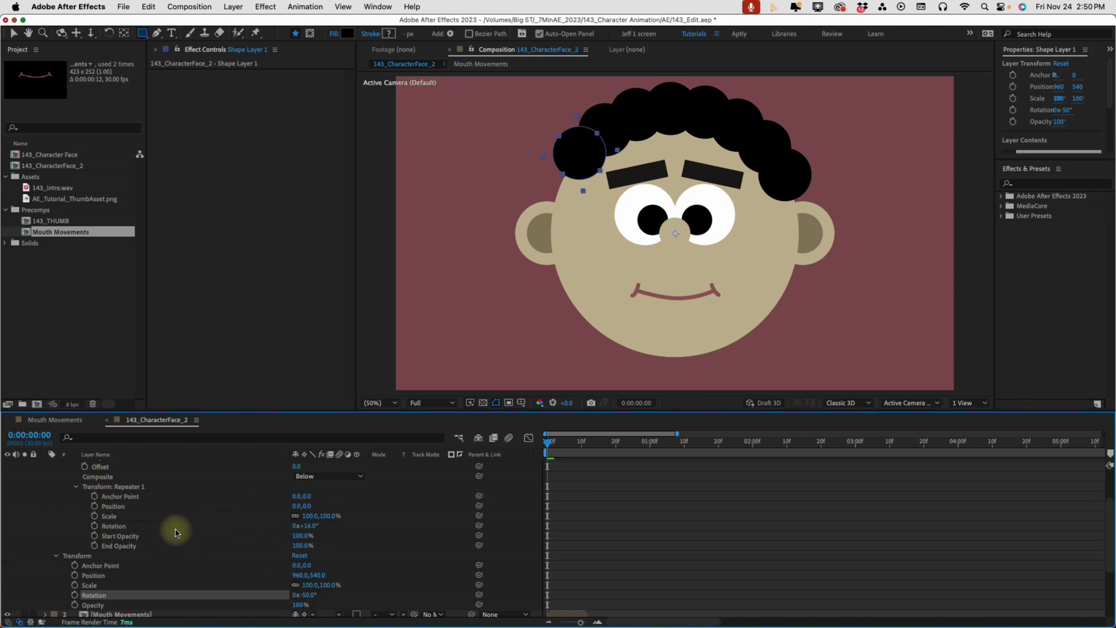
Enlarge the repeated ellipse to a size of 226.6
scroll(186, 517, up, 2)
scroll(224, 506, up, 2)
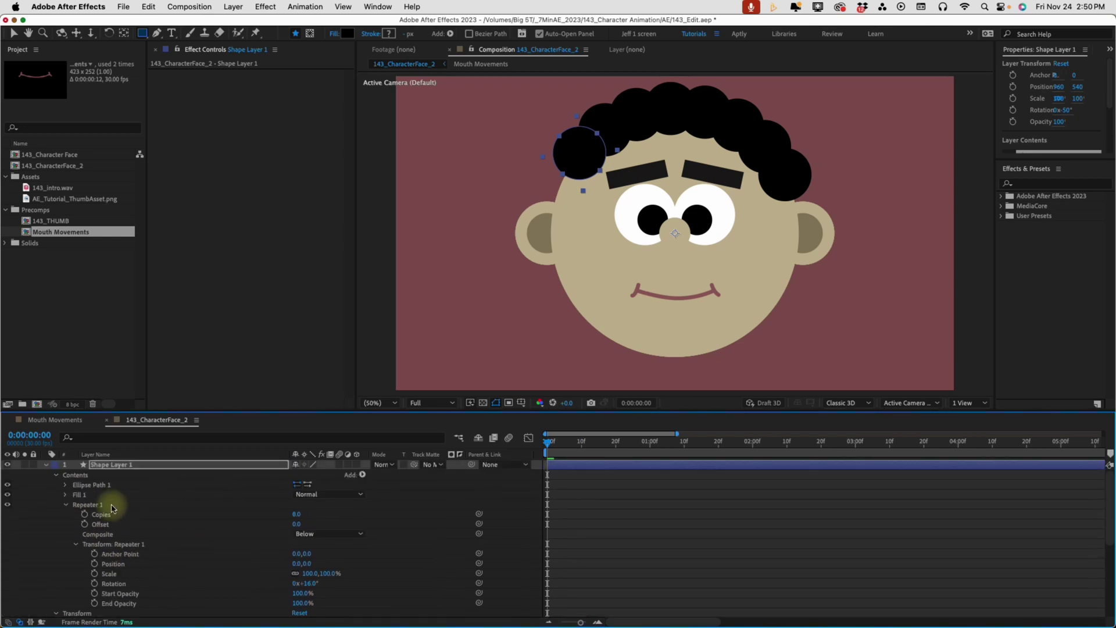
click(65, 487)
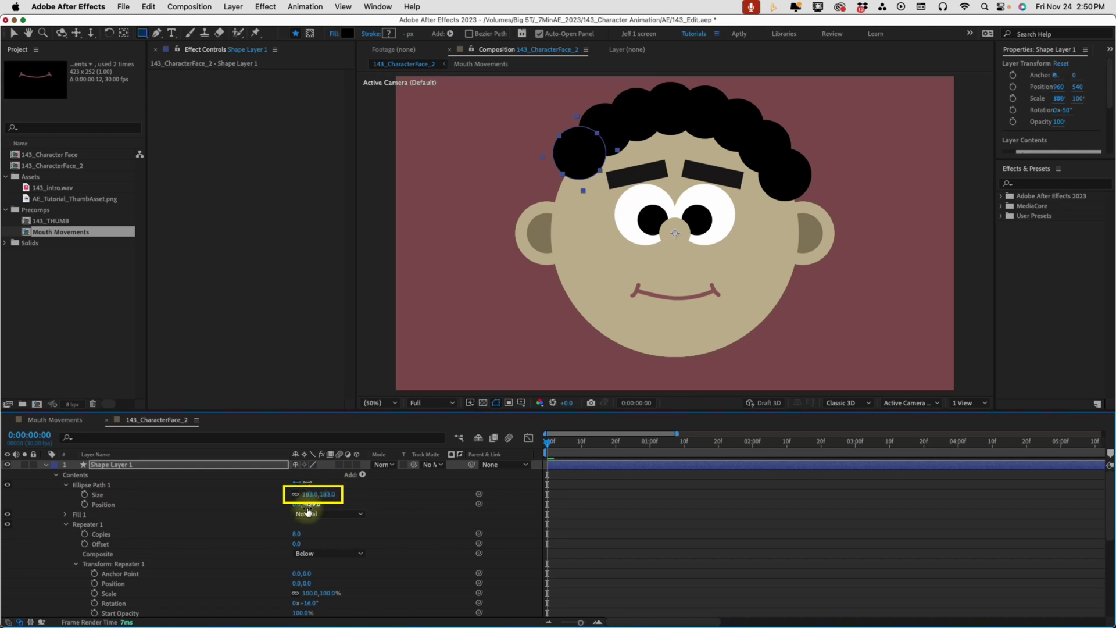
drag(307, 494, 410, 511)
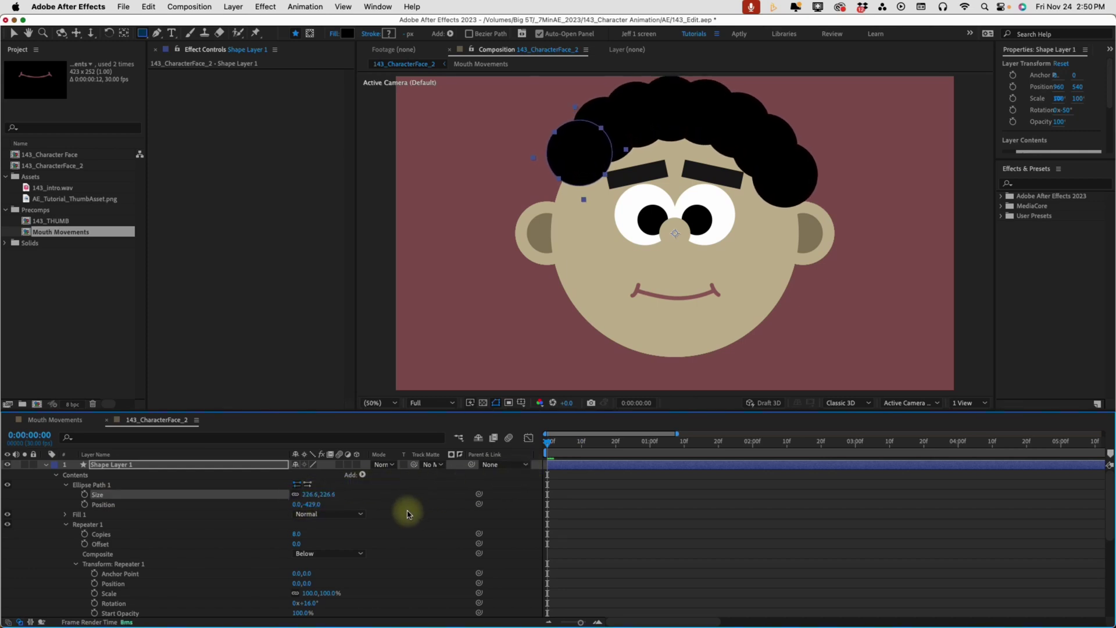
Set the repeater's transform rotation to 20.4° and the hair shape layer's rotation to about -67°
scroll(345, 552, down, 2)
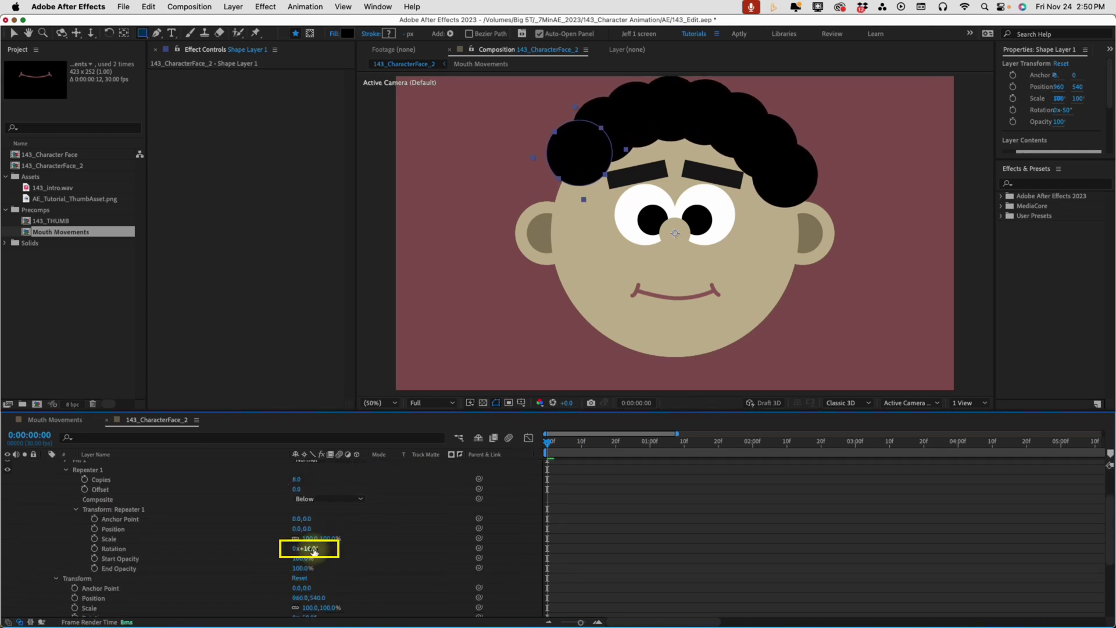
drag(313, 551, 197, 545)
scroll(326, 558, down, 3)
scroll(139, 494, up, 5)
click(68, 465)
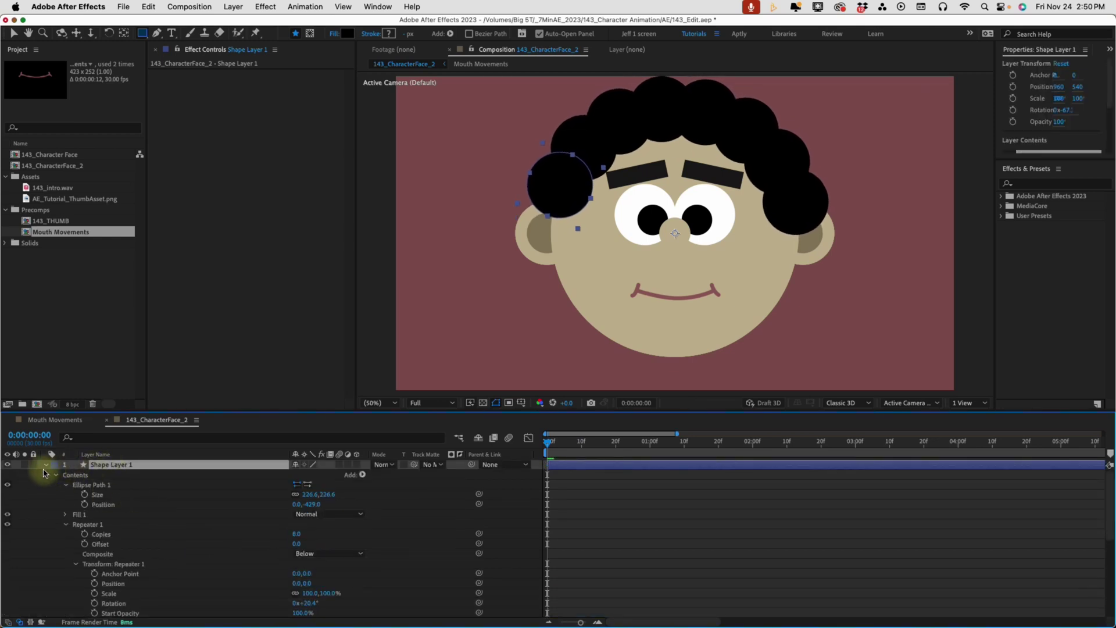
Move the hair shape layer below the Left Ear layer and rename it "hair back"
click(46, 464)
drag(100, 466, 113, 549)
key(Return)
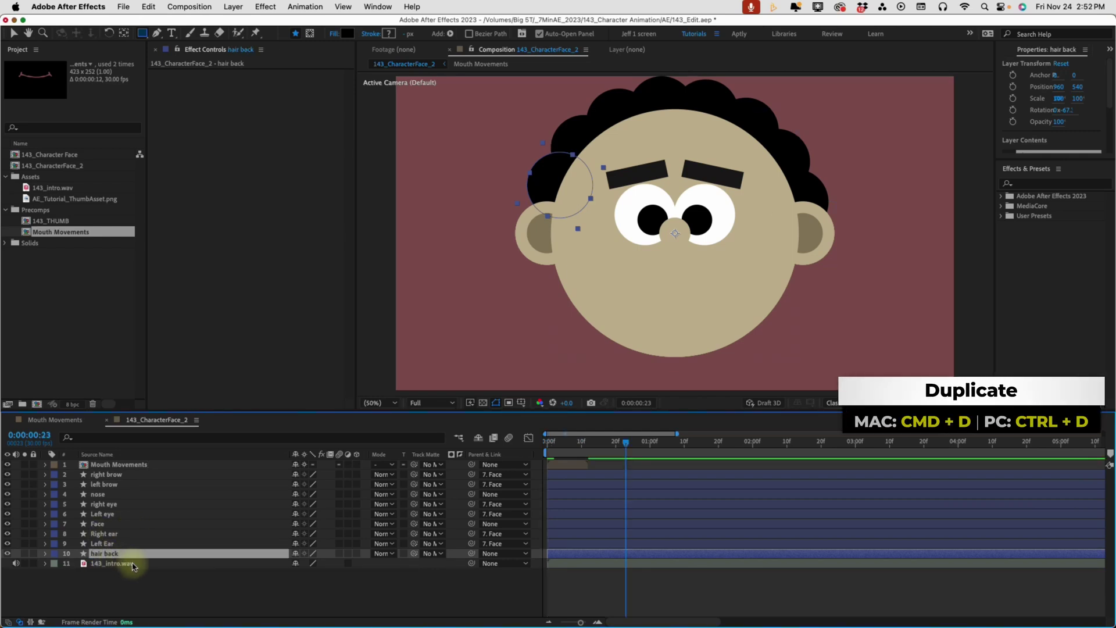
Duplicate the hair back layer as "hair front" and place the copy directly below the Mouth Movements layer
key(super+d)
key(Return)
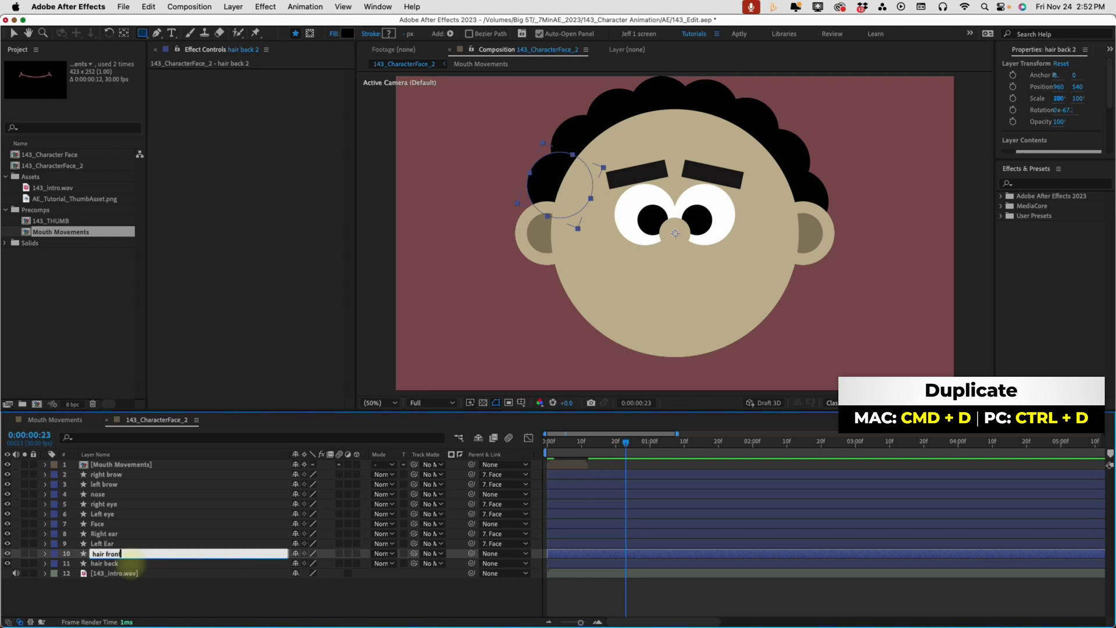
text(hair front)
key(Return)
drag(113, 553, 118, 476)
Set the hair front layer's rotation to 0°
key(r)
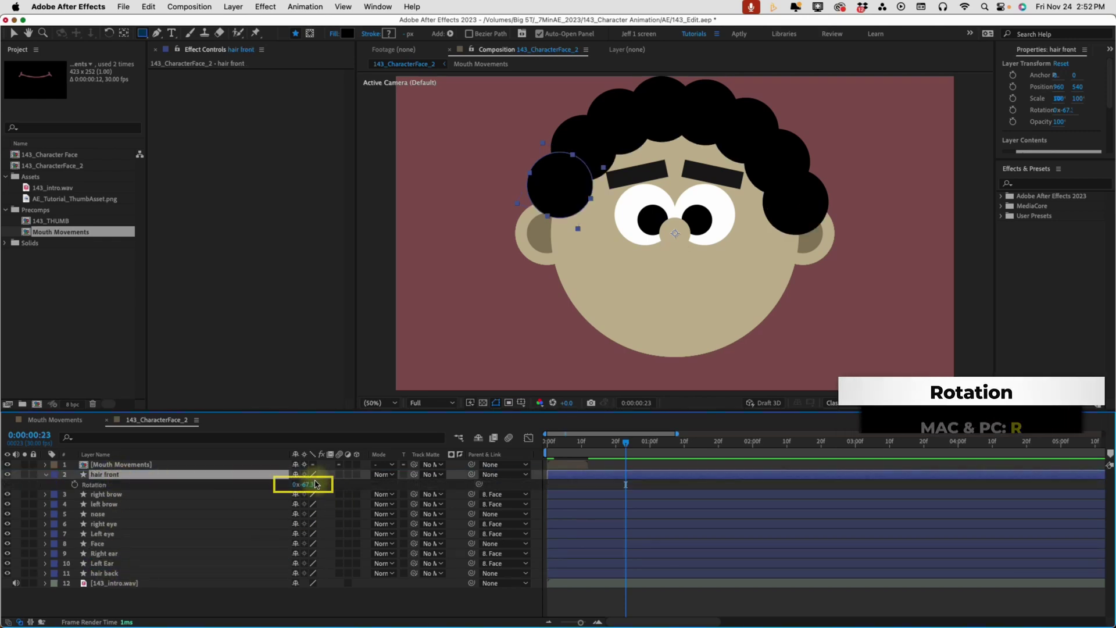
text(0)
key(Return)
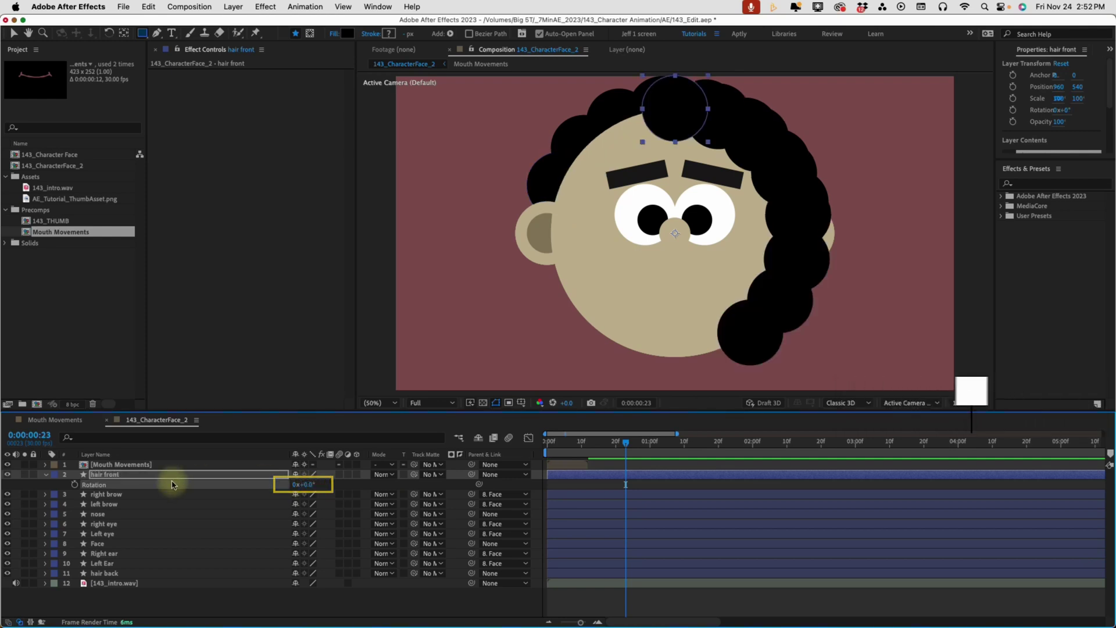
Delete the repeater from the hair front layer's contents
click(45, 474)
click(44, 474)
click(56, 485)
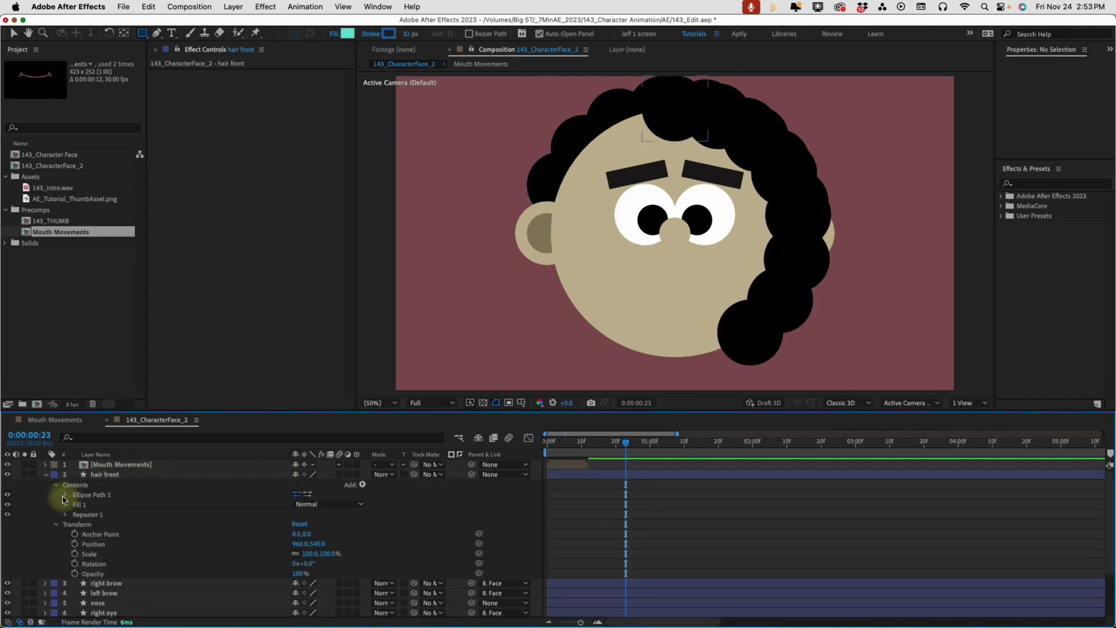
click(84, 515)
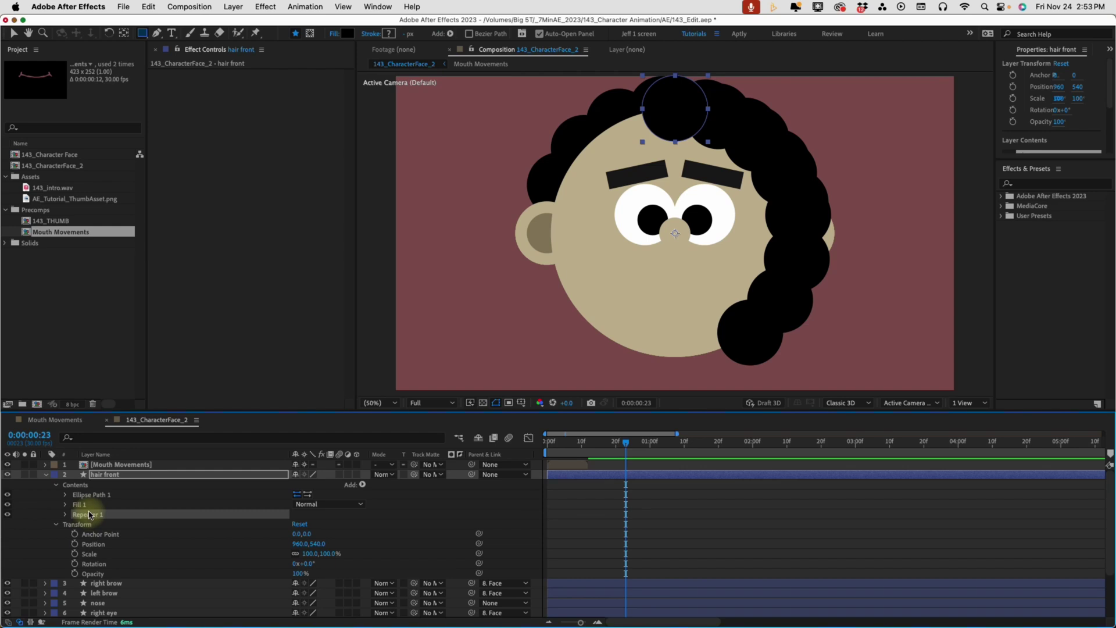
key(Delete)
Set the vertical position of the hair front layer's ellipse path to -373
click(65, 494)
mouse_move(314, 514)
mouse_down()
mouse_move(369, 499)
mouse_move(308, 513)
mouse_up()
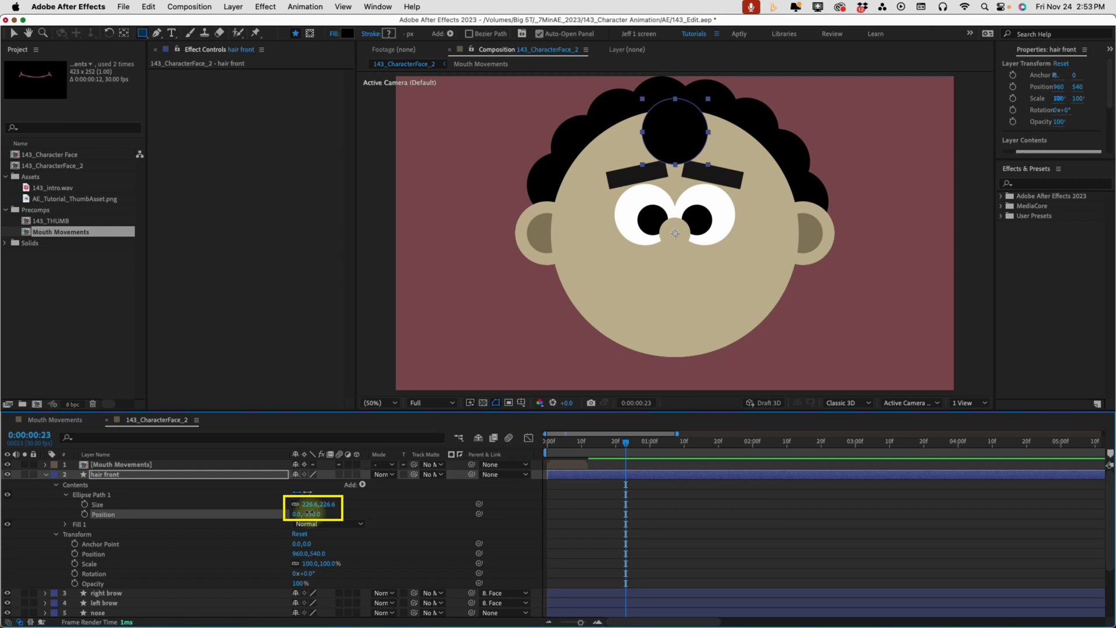
drag(308, 513, 294, 513)
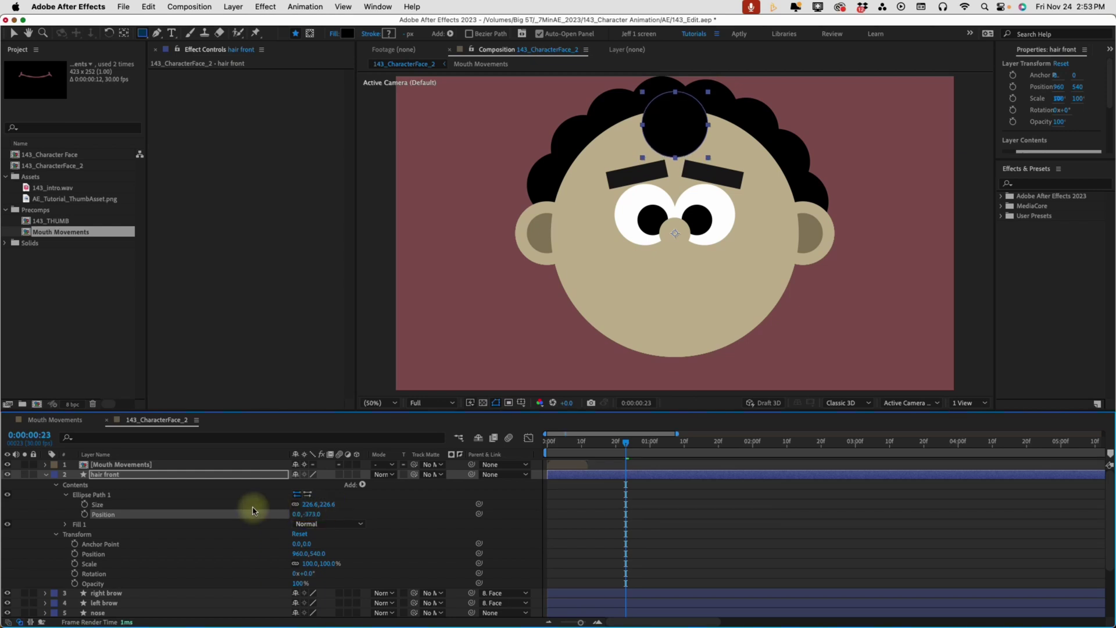
Duplicate the hair front ellipse path, reduce one copy to size 187.6 and move it to horizontal position -143
click(111, 496)
key(super+d)
drag(297, 514, 250, 498)
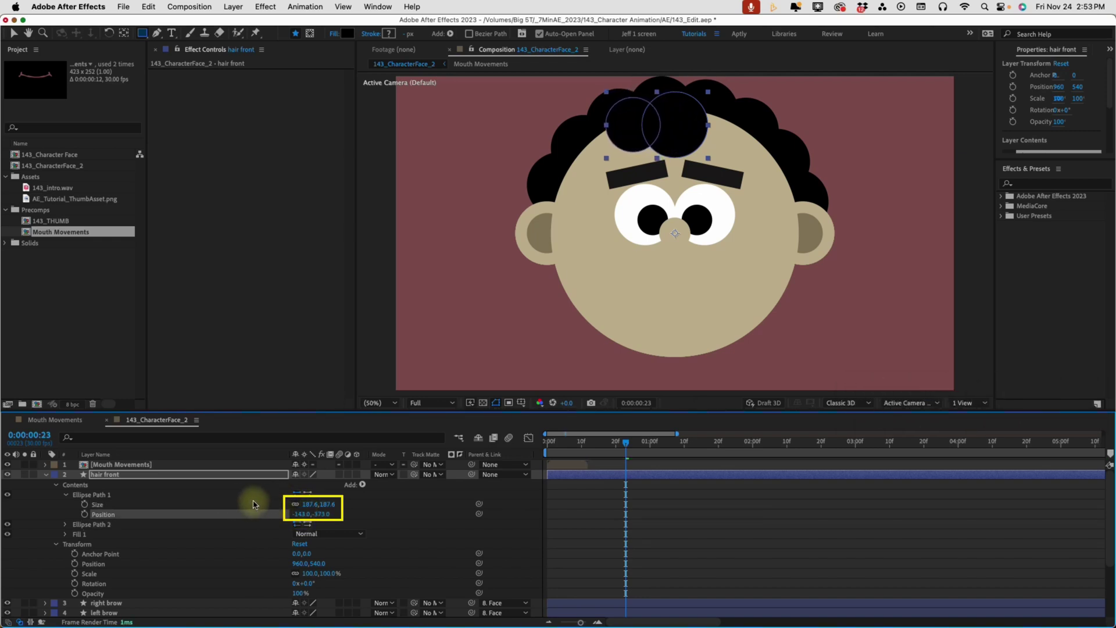
Set the position of the smaller hair front ellipse to -145, -375
click(300, 514)
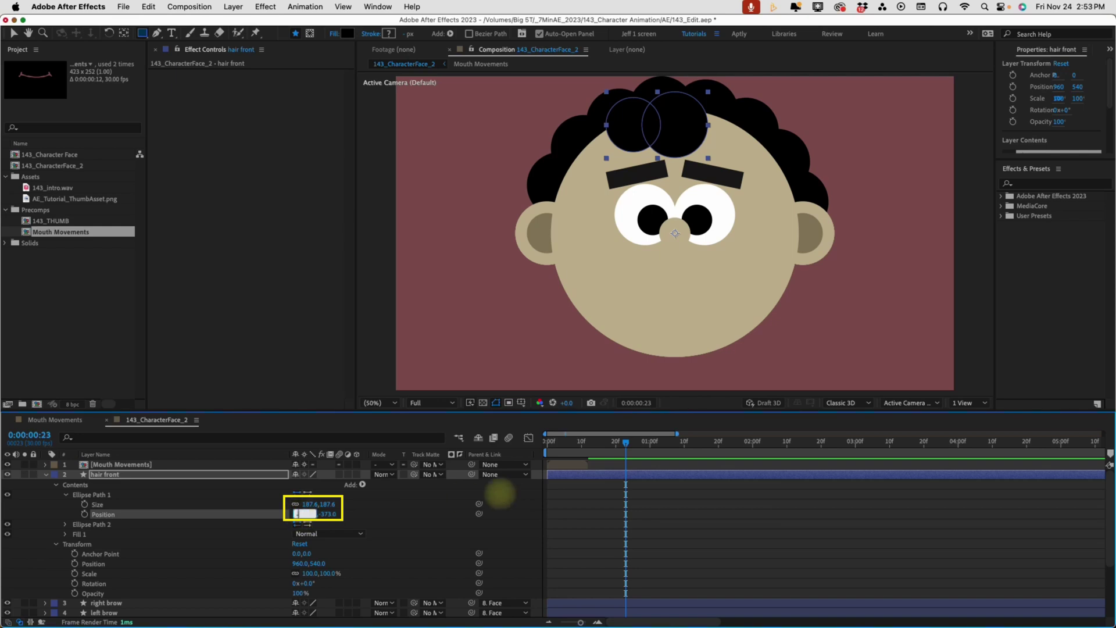
text(-145)
key(Return)
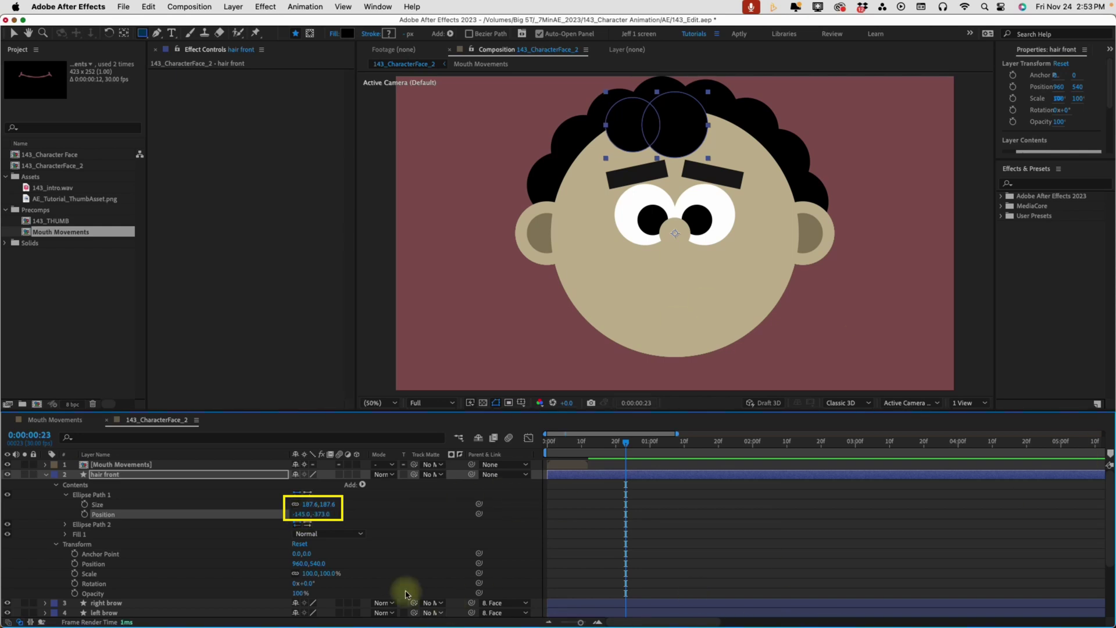
click(322, 513)
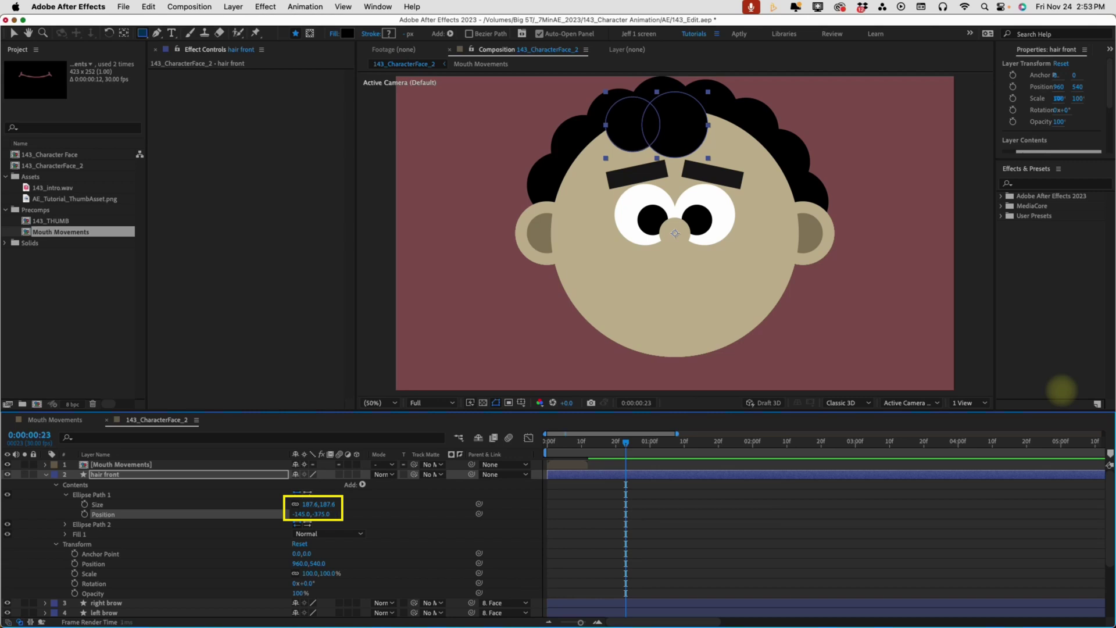
Duplicate the smaller hair front ellipse path and set one copy's horizontal position to 145
key(Return)
click(107, 496)
key(super+d)
click(302, 514)
text(145)
click(279, 504)
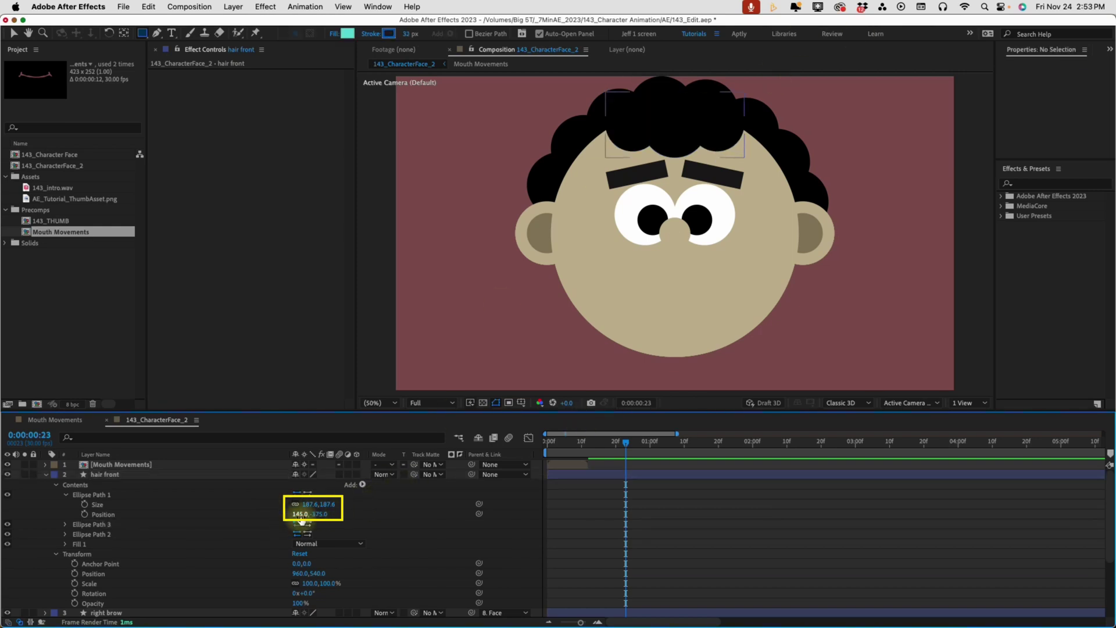
drag(301, 517, 301, 517)
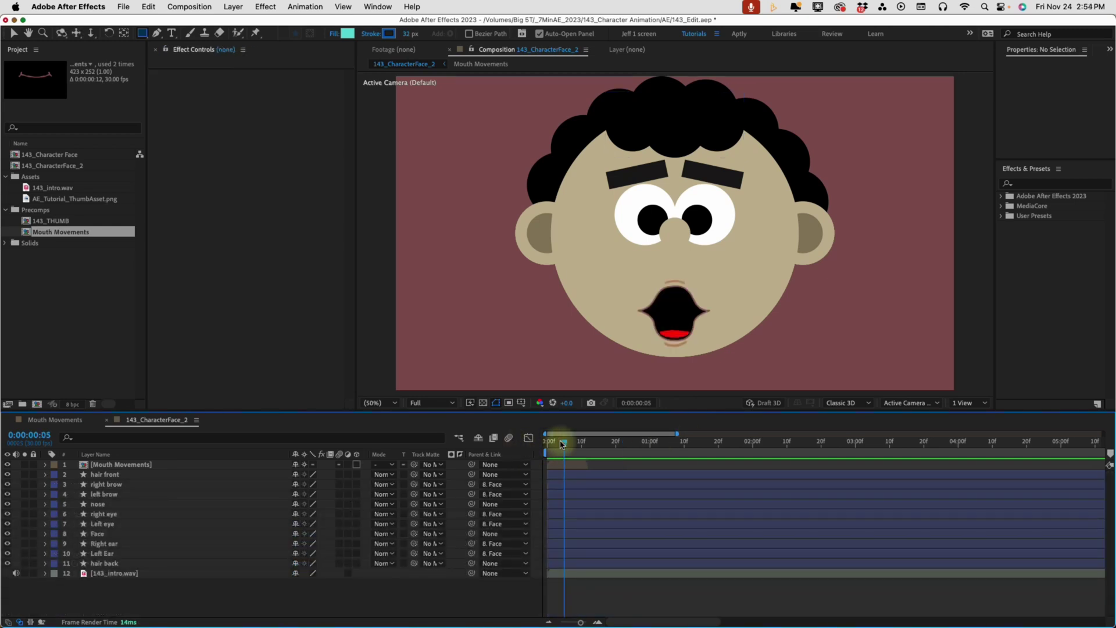
Place the 143_intro.wav audio layer directly below Mouth Movements and reveal its audio waveform
mouse_move(555, 443)
mouse_down()
mouse_move(541, 446)
mouse_move(554, 444)
mouse_up()
drag(107, 573, 117, 468)
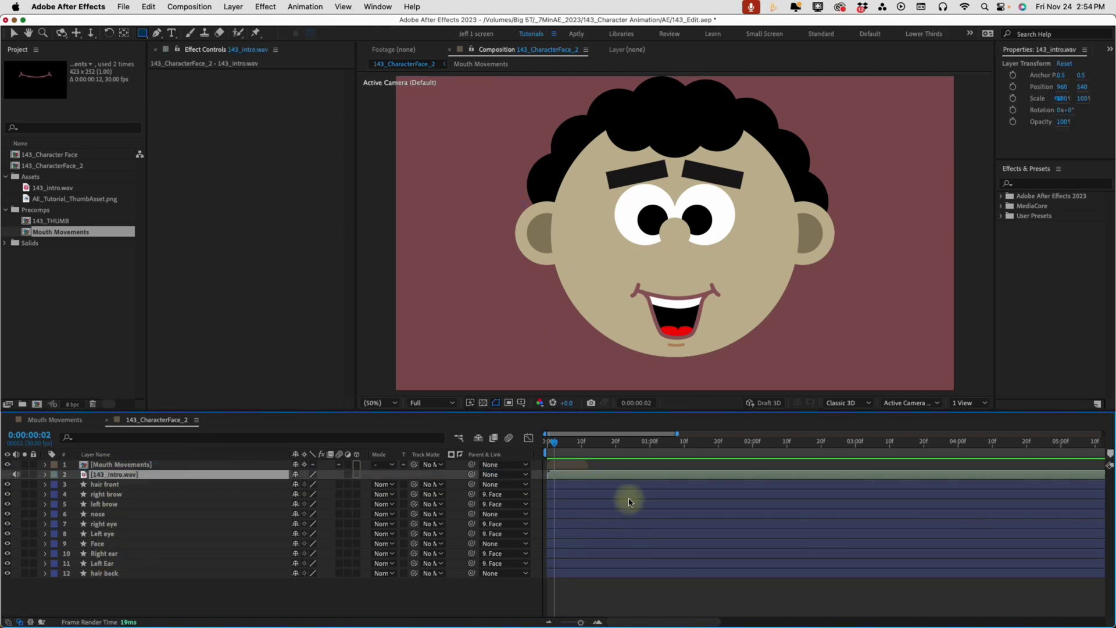
key(l)
key(l)
Enable time remapping on the Mouth Movements layer and extend the layer to the end of the composition
right_click(570, 465)
mouse_move(640, 334)
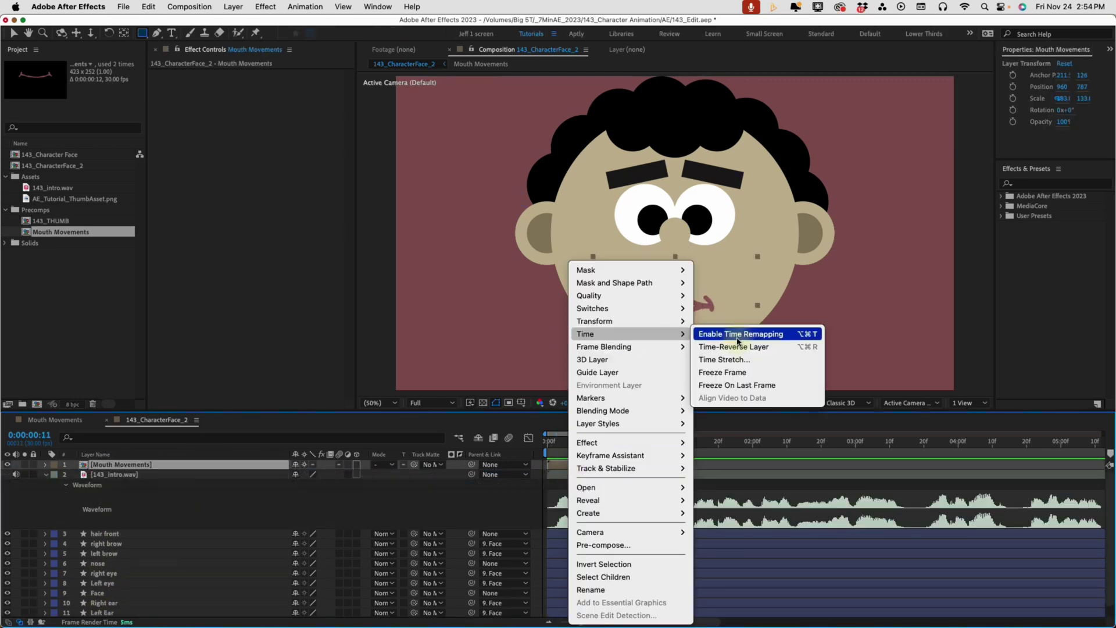
click(739, 333)
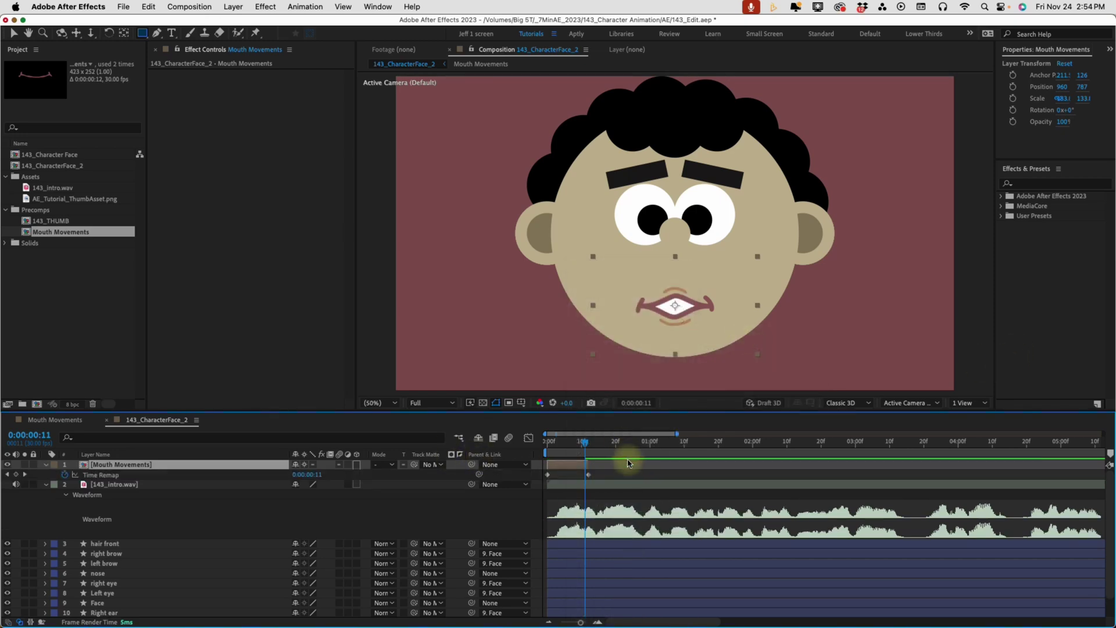
scroll(588, 461, right, 10)
scroll(649, 577, right, 8)
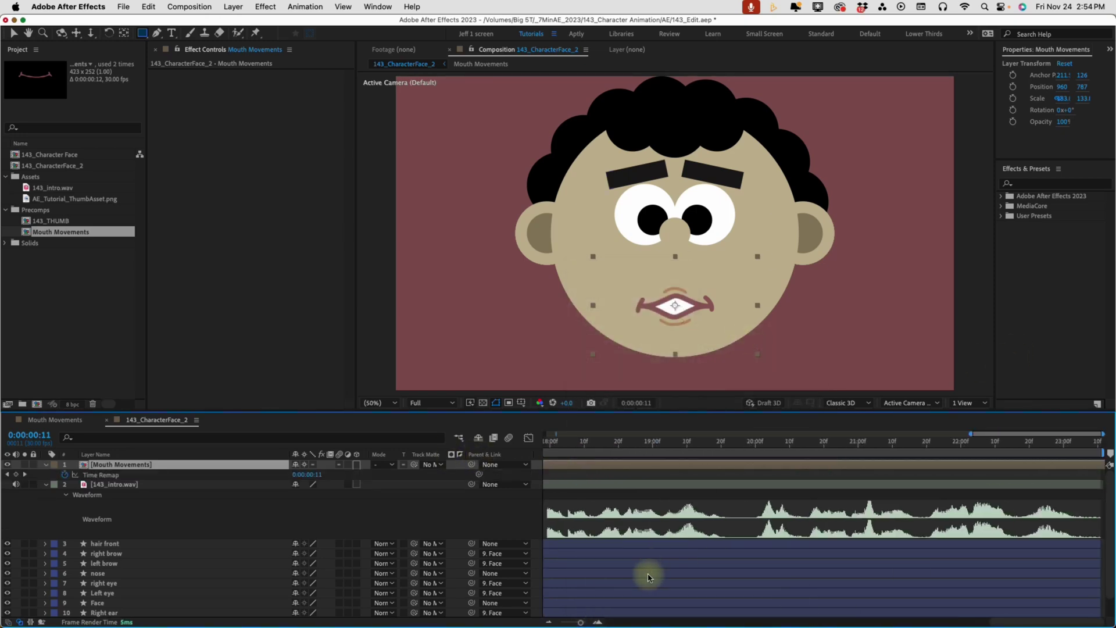
Remove the second Time Remap keyframe and turn the first one into a hold keyframe
key(Home)
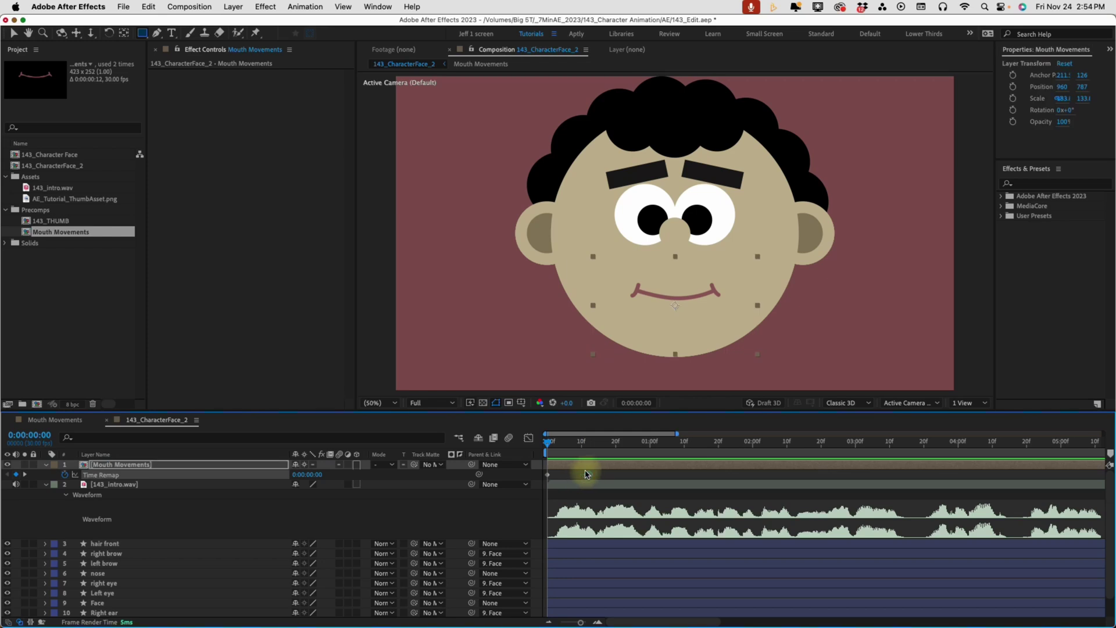
right_click(550, 476)
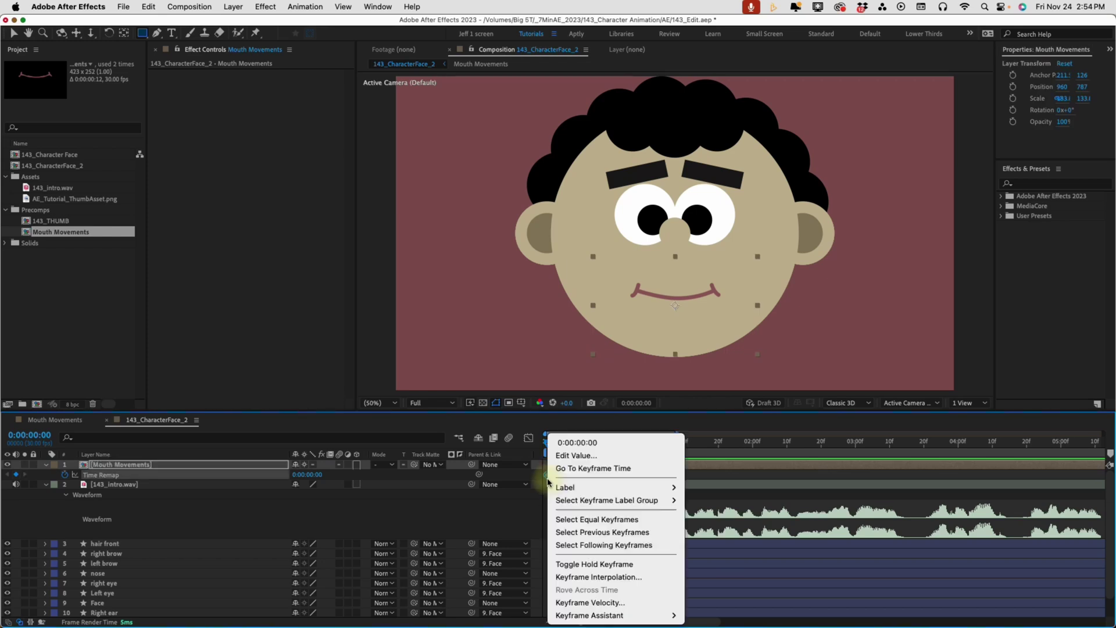
click(588, 564)
Try Time Remap values 1, 2, 3, 5 and 4 on the Mouth Movements layer at frame 2
key(Page_Down)
key(Page_Down)
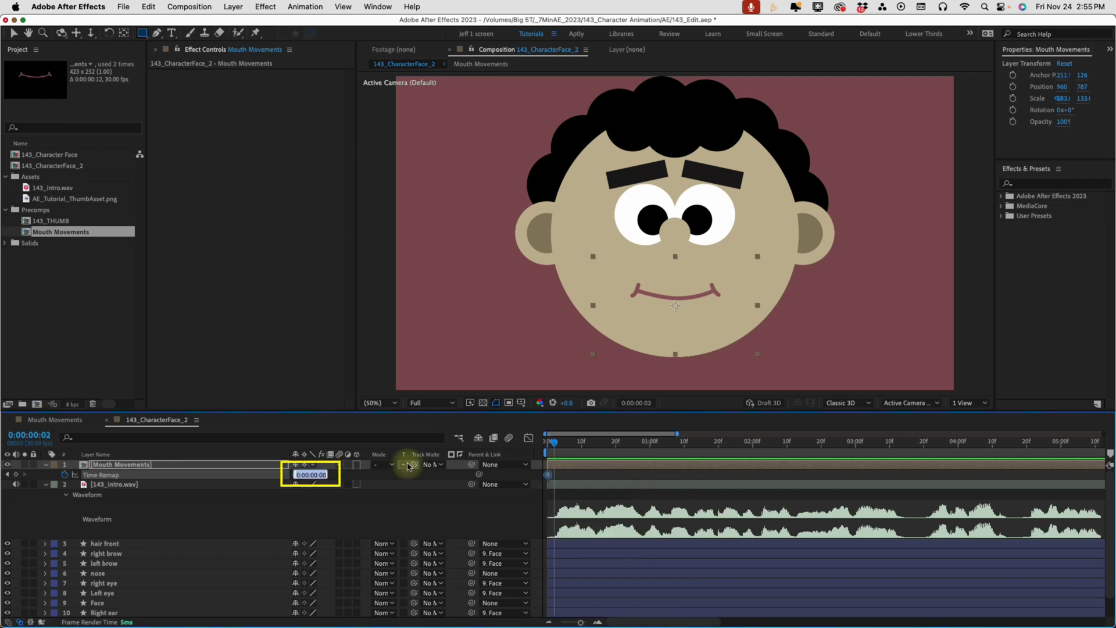
text(1)
key(Return)
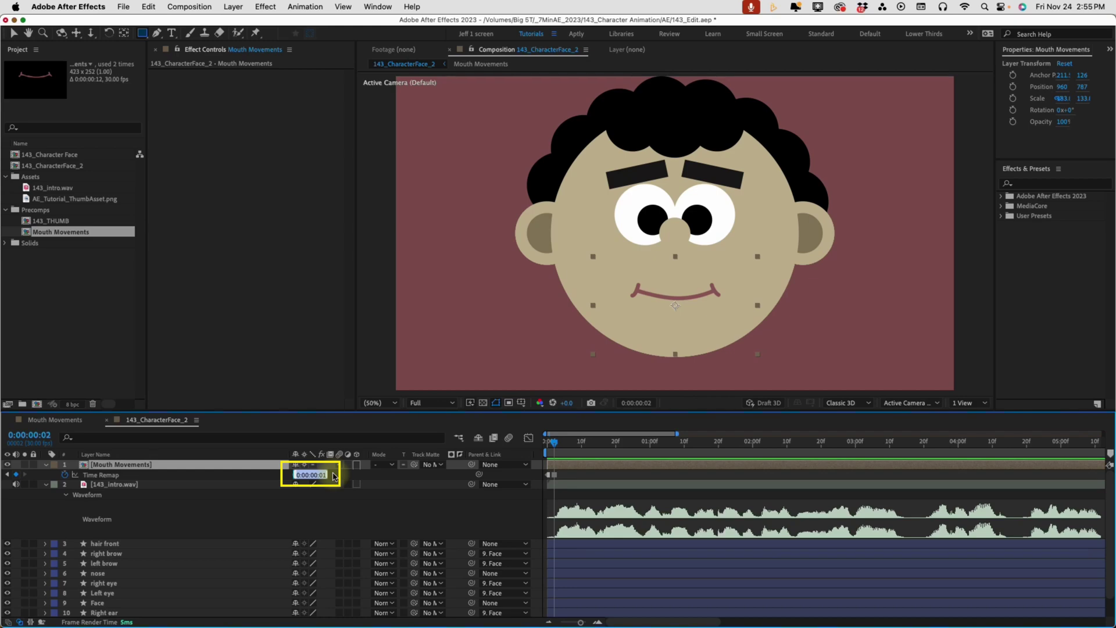
text(2)
key(Return)
click(314, 479)
text(3)
key(Return)
click(319, 476)
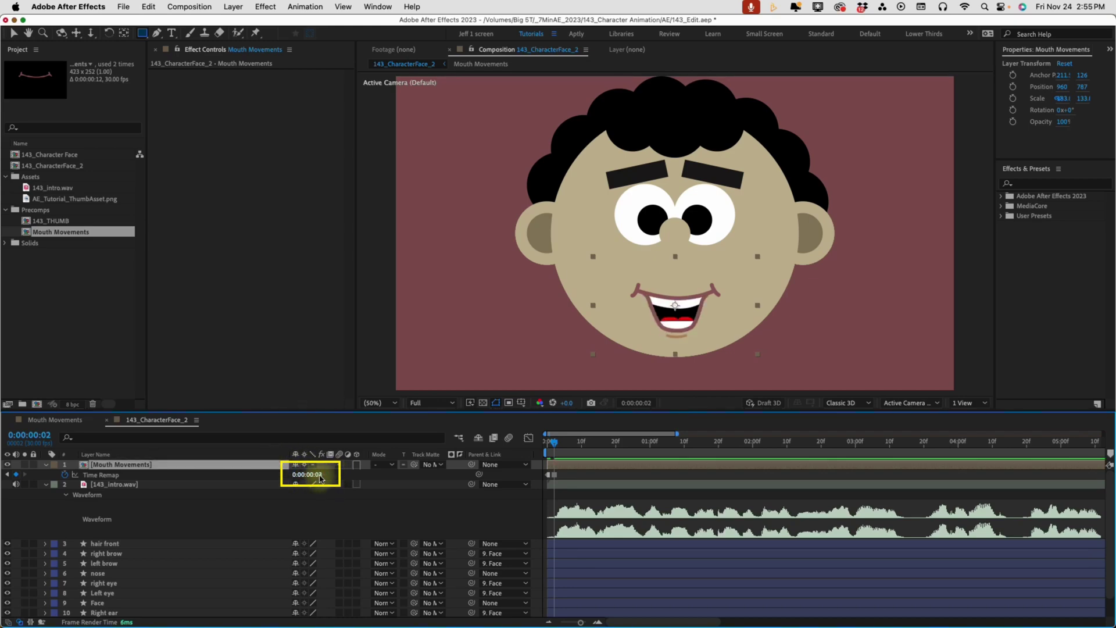
text(5)
key(Return)
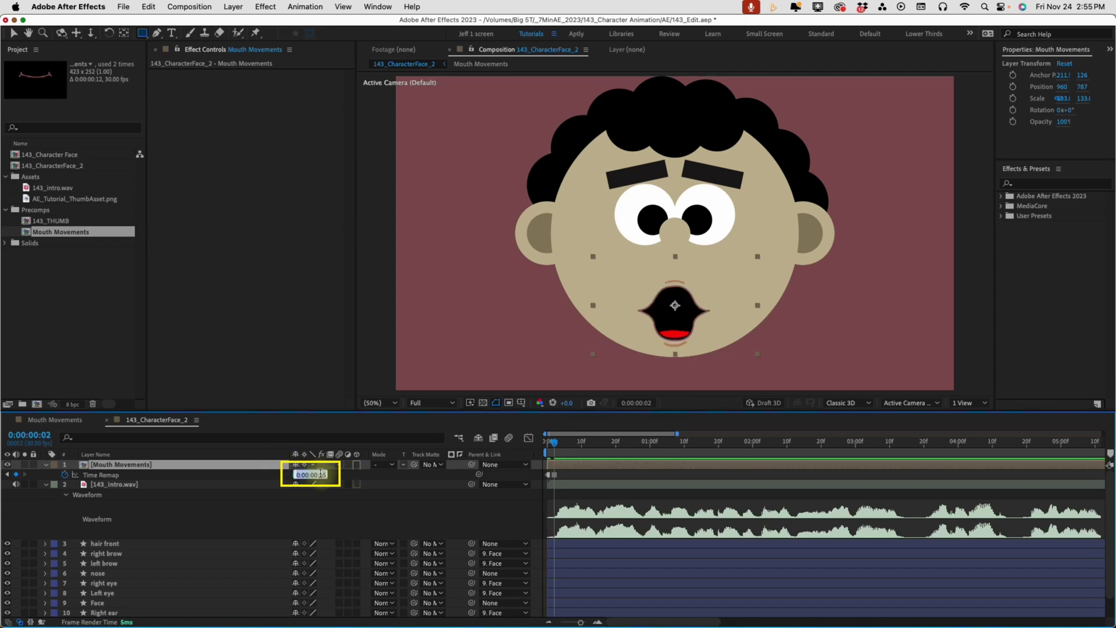
text(4)
key(Return)
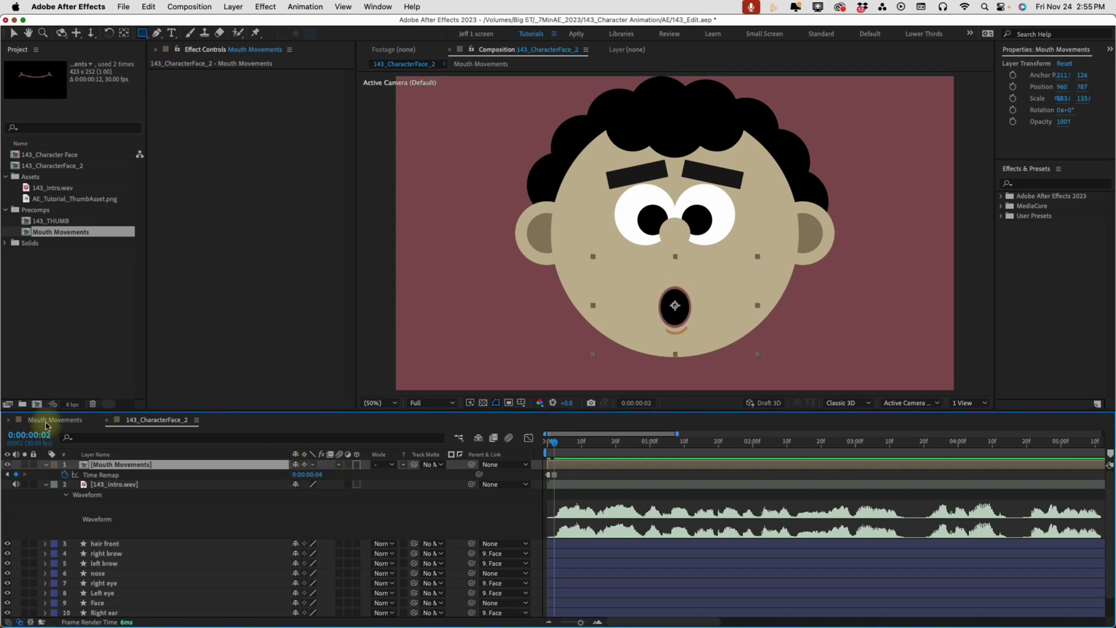
Open the Mouth Movements composition's timeline and dock it beside the Effect Controls panel
click(46, 424)
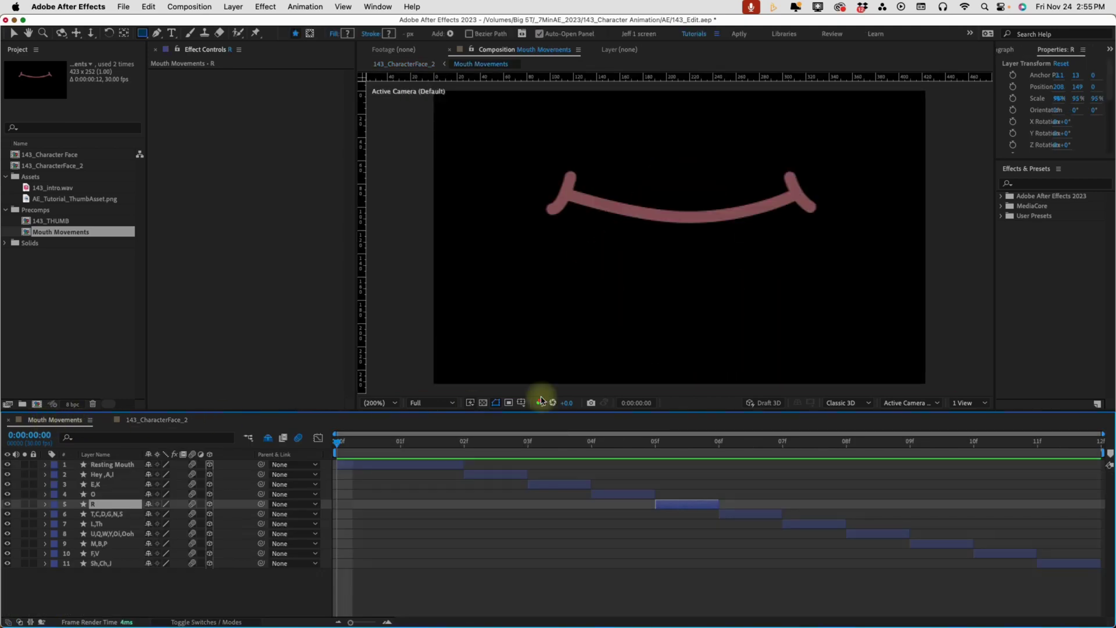
click(381, 441)
drag(58, 421, 242, 48)
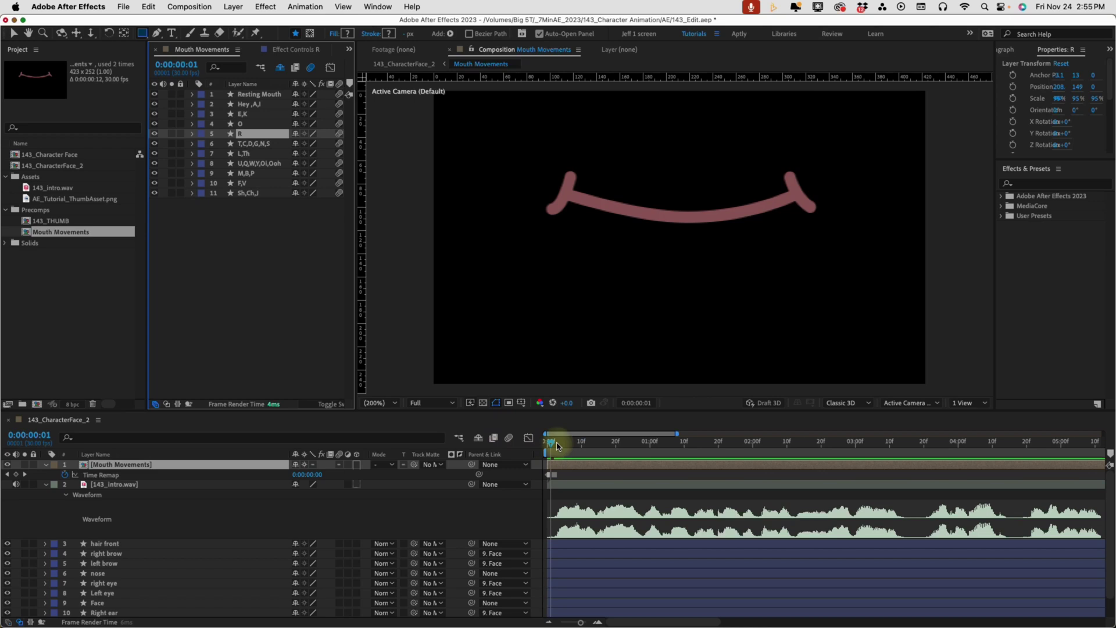
Try a Time Remap value of 1 on Mouth Movements at frame 2 and settle on 2
click(553, 442)
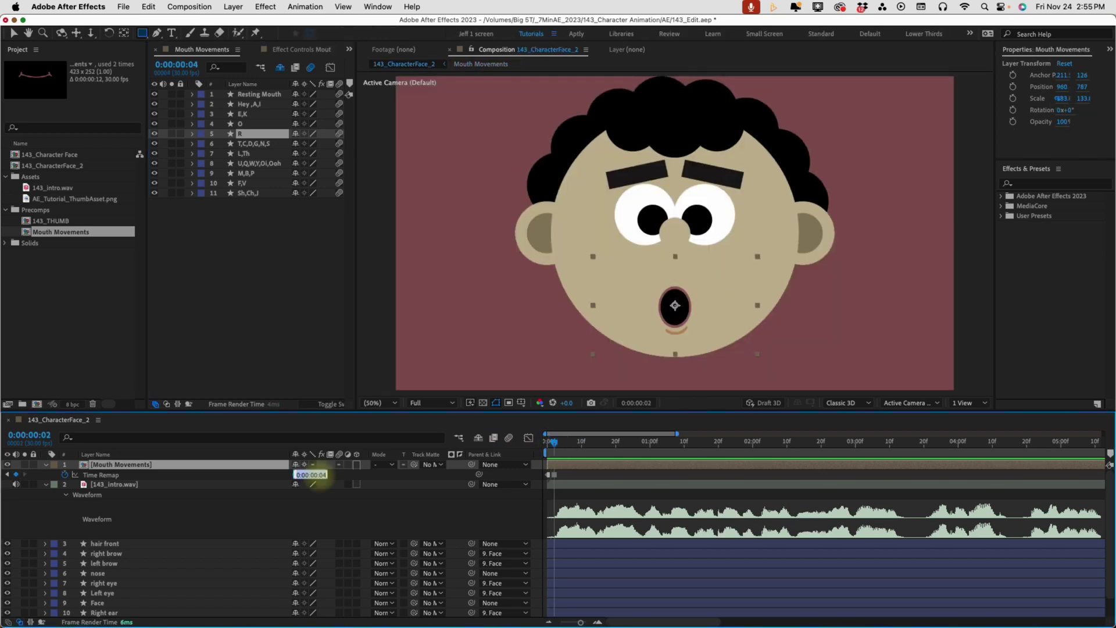
text(1)
key(Return)
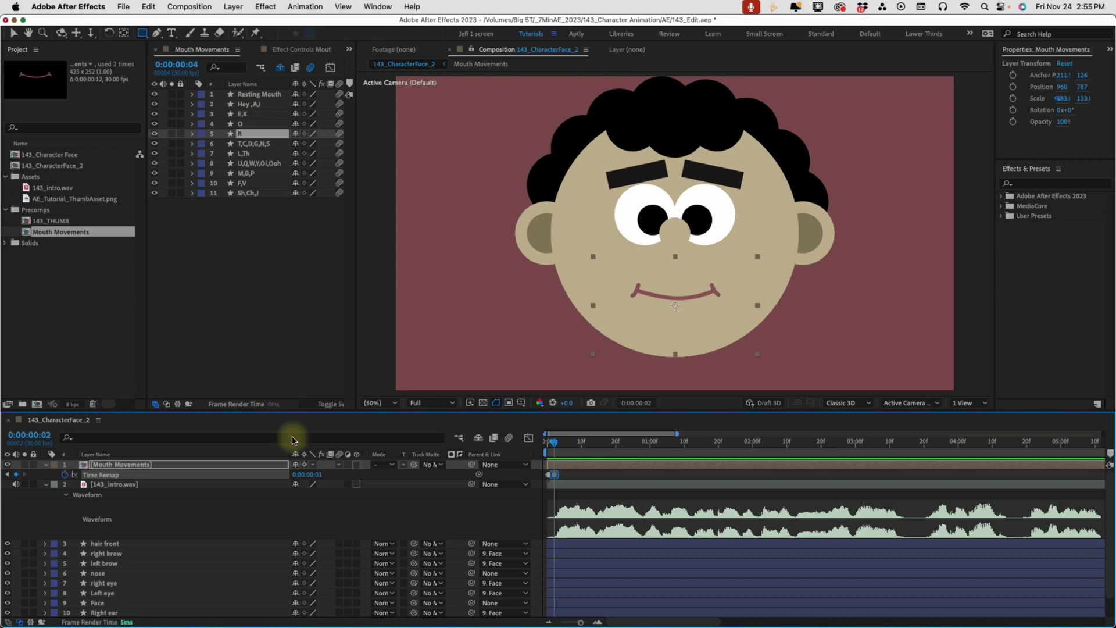
text(2)
key(Return)
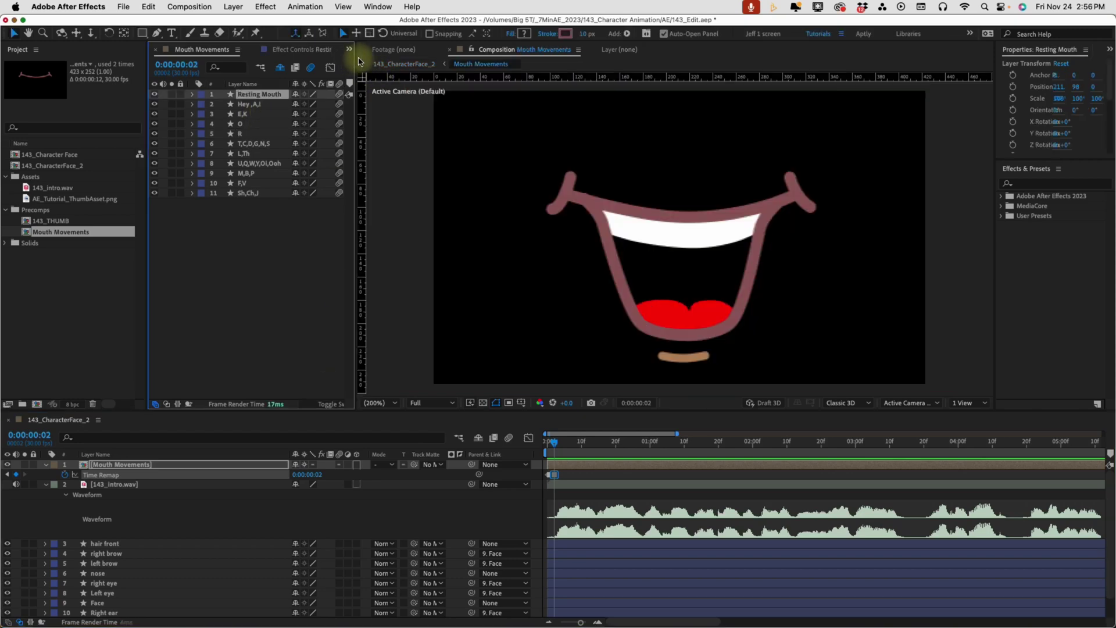
Widen the docked Mouth Movements timeline to examine which frames the mouth shape layers occupy, and narrow it back
drag(358, 62, 760, 62)
click(480, 70)
drag(480, 74, 527, 72)
click(535, 104)
click(550, 74)
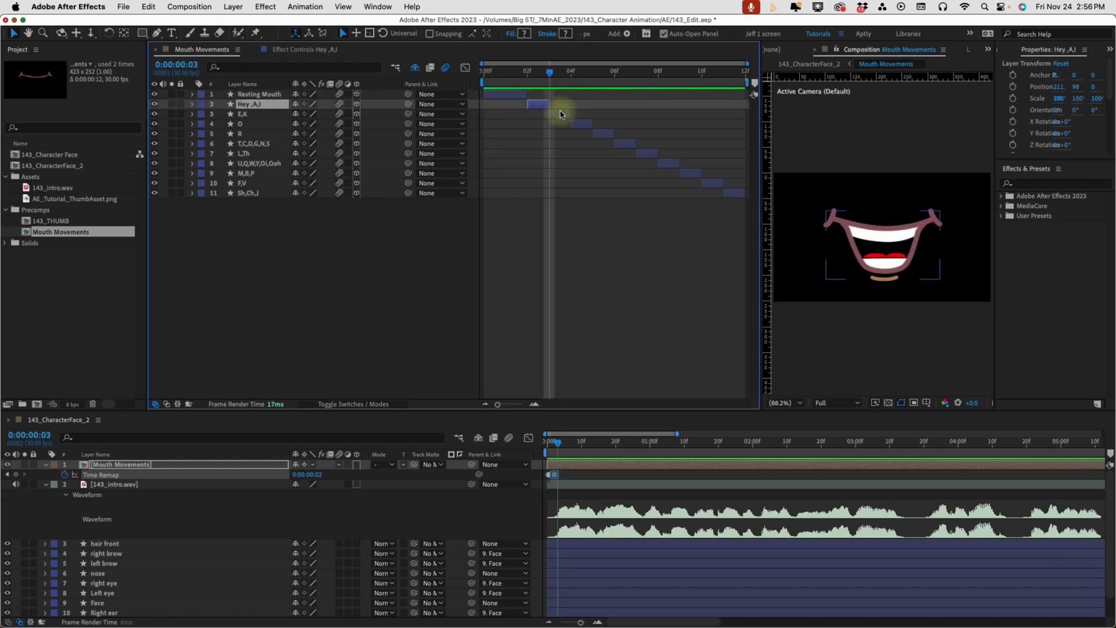
click(562, 114)
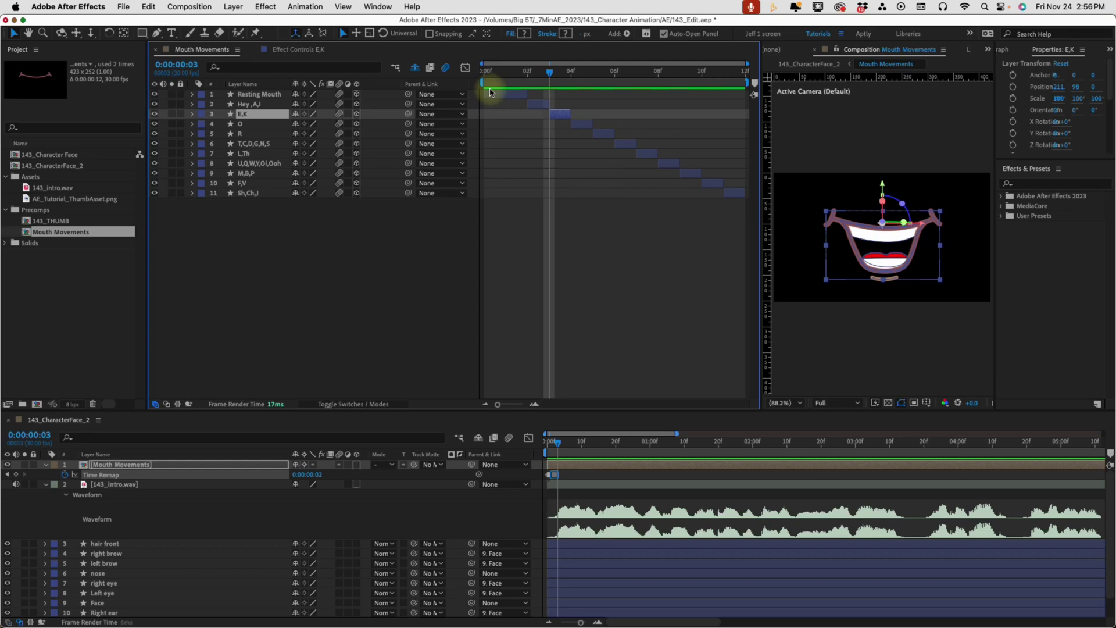
click(506, 71)
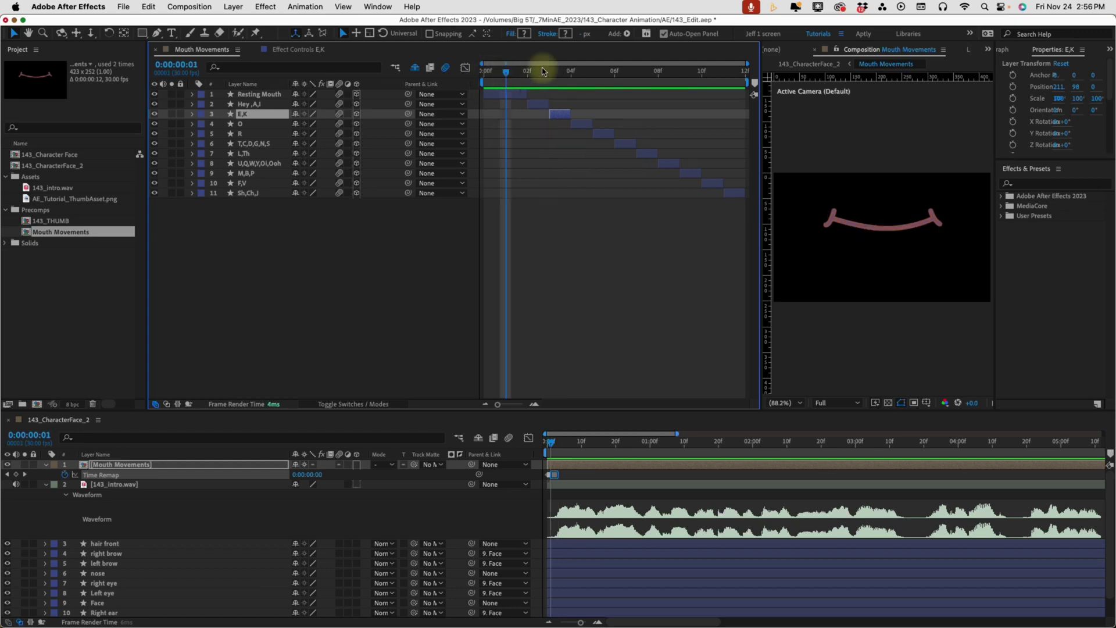
drag(751, 58, 325, 69)
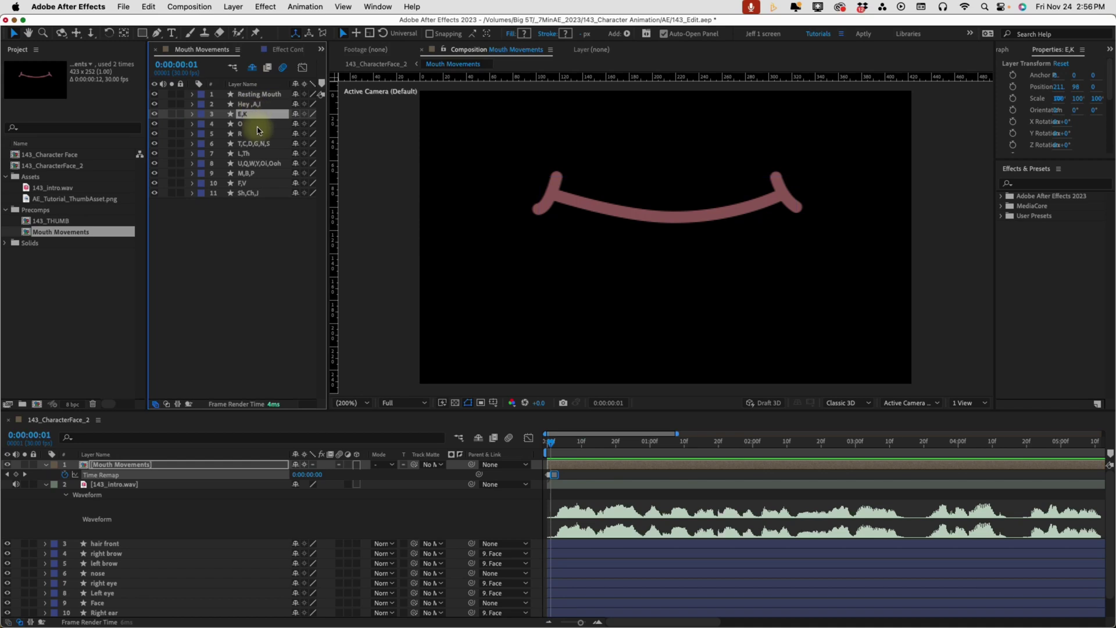
Move the second Time Remap keyframe to frame 3, aligned with the start of the speech waveform
click(559, 445)
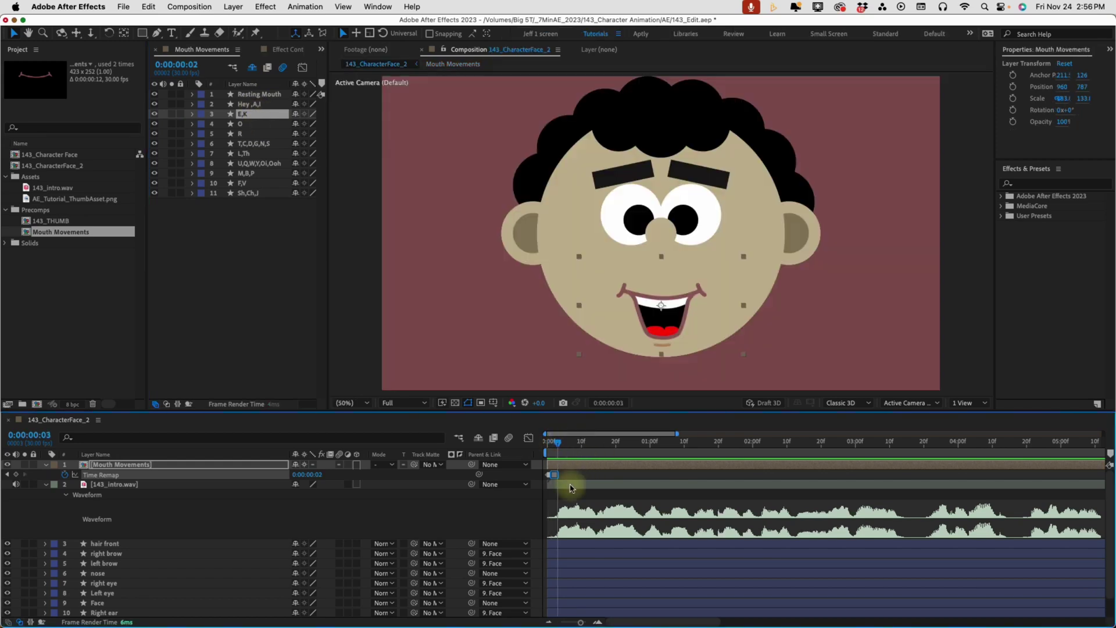
click(567, 486)
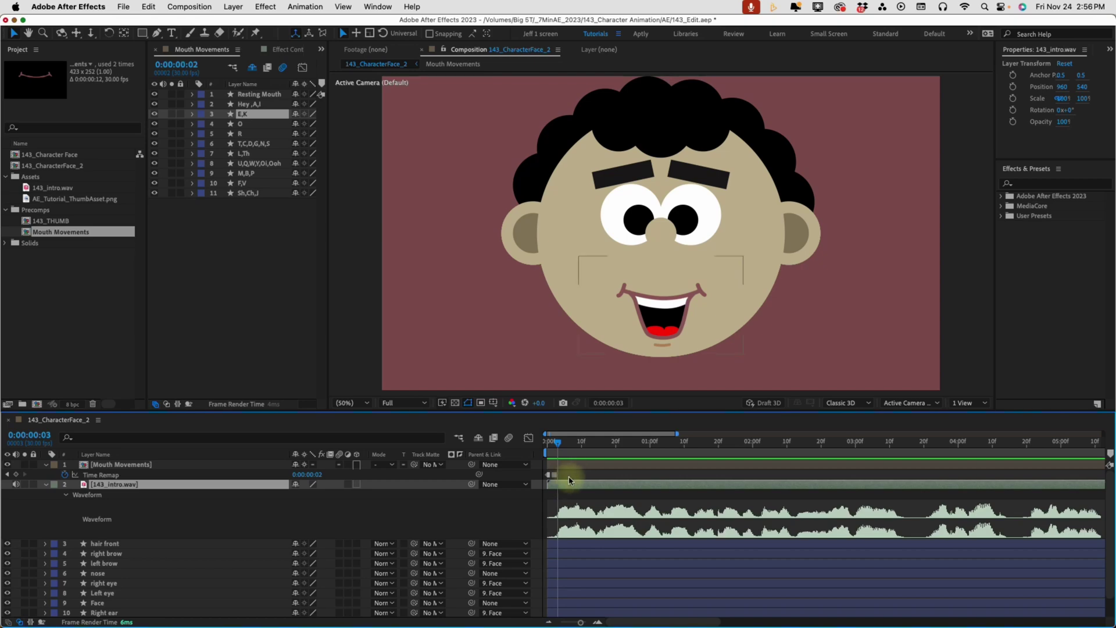
click(556, 476)
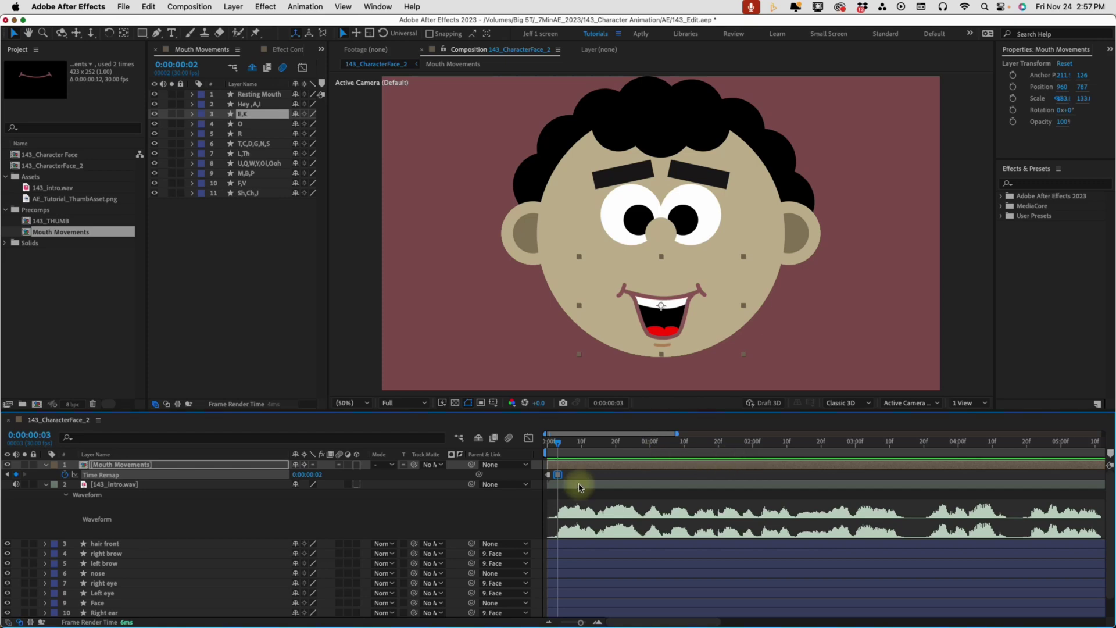
click(651, 484)
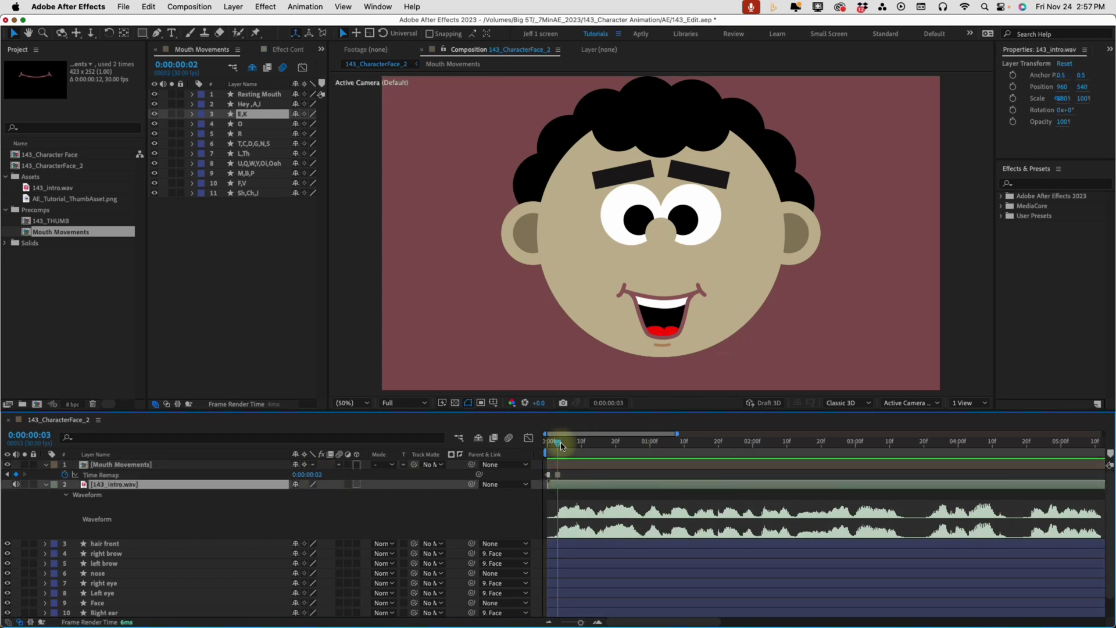
Add a Time Remap keyframe with value 6 at frame 6 of the Mouth Movements layer
click(247, 104)
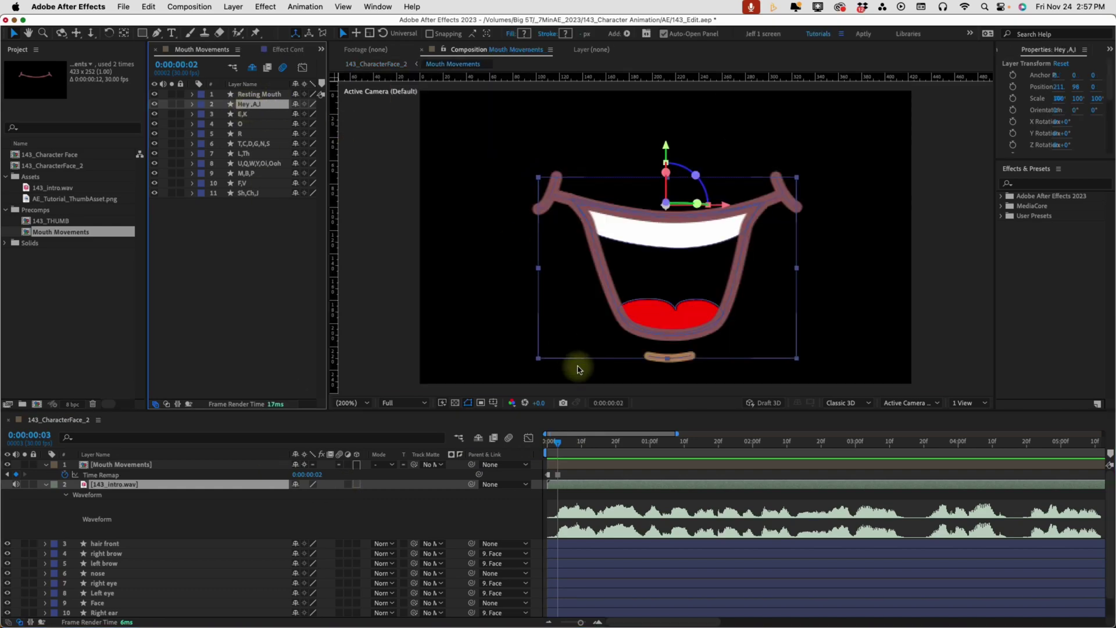
click(569, 444)
click(307, 474)
text(6)
key(Return)
click(619, 478)
Add a Time Remap keyframe with value 7 just after the previous one, and another with value 3 at frame 9
click(574, 445)
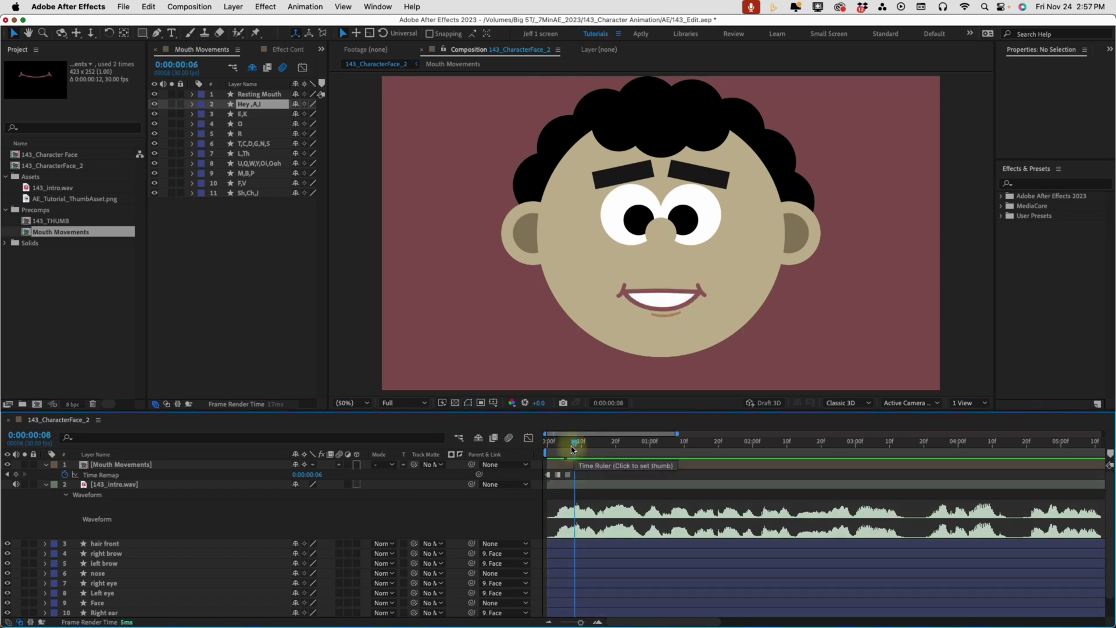
click(316, 475)
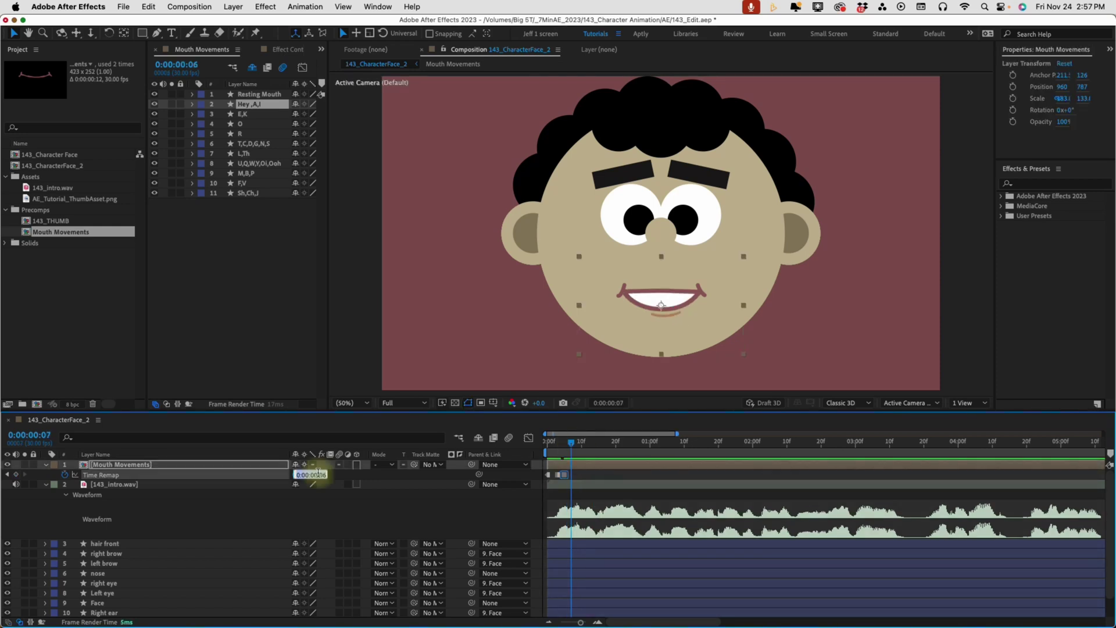
text(7)
click(578, 447)
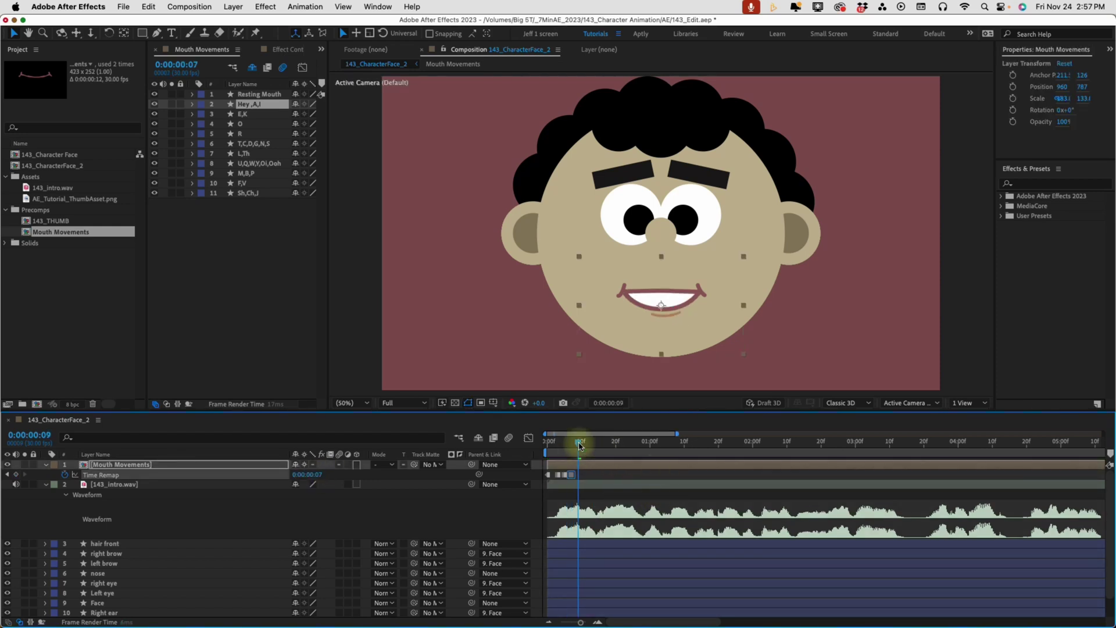
click(318, 474)
text(3)
key(Return)
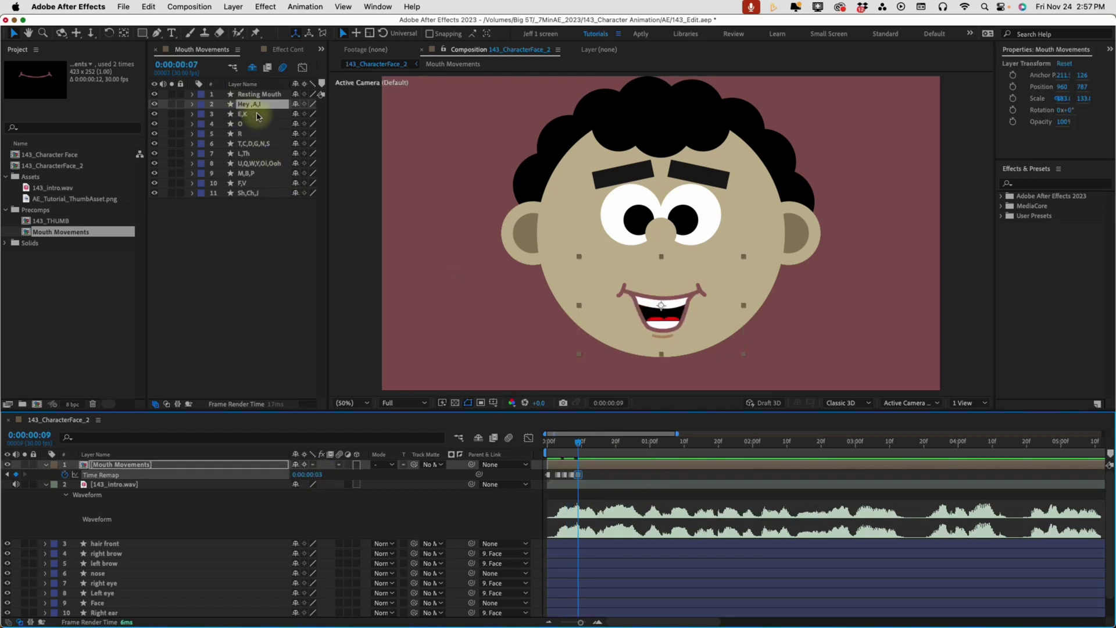
Add a Time Remap keyframe with value 6 at frame 11 of the Mouth Movements layer
key(Page_Down)
key(Page_Down)
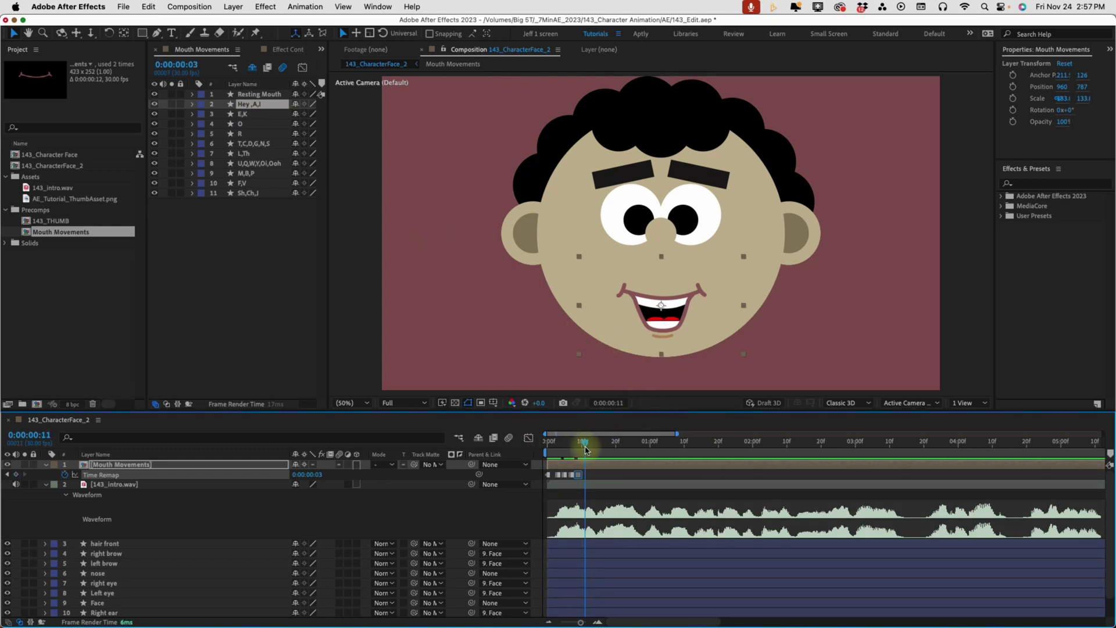
click(314, 474)
text(6)
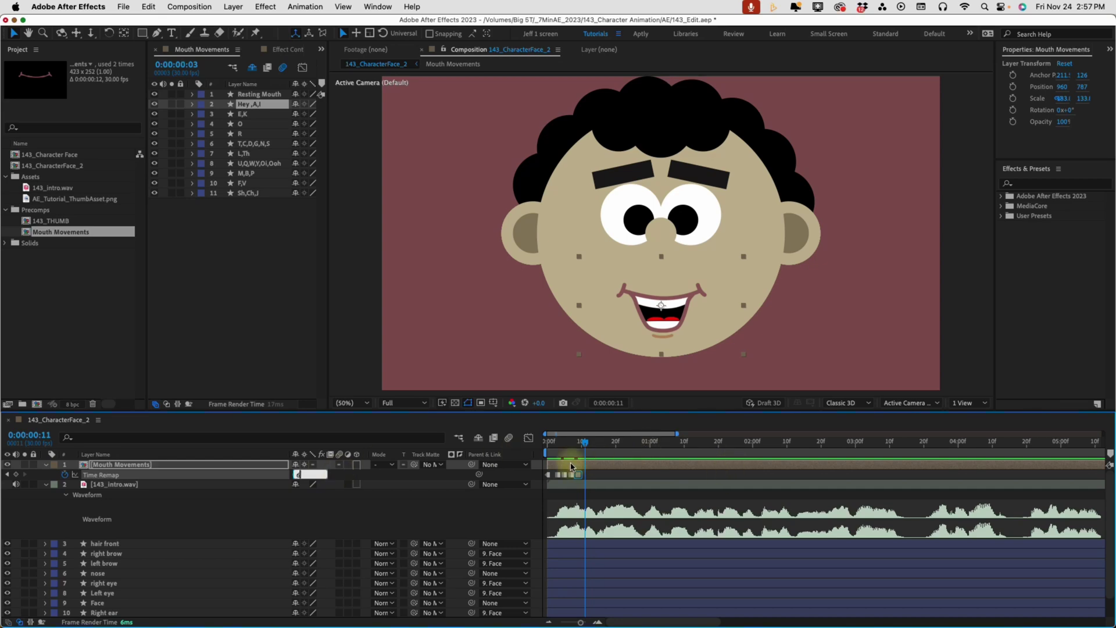
click(596, 473)
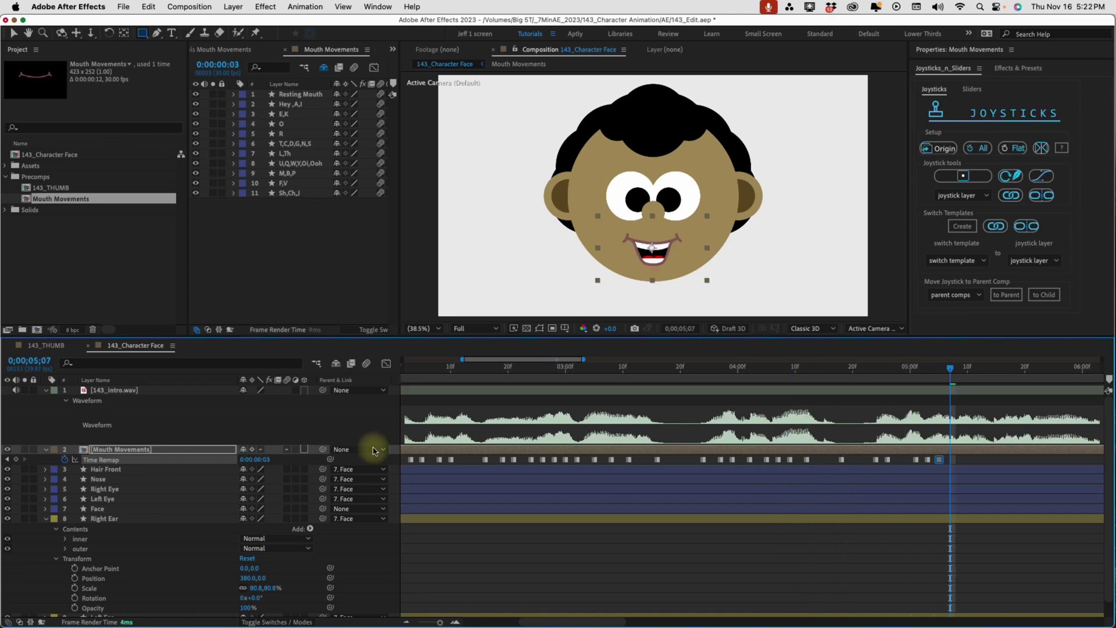
Fill the rest of the Mouth Movements layer with Time Remap keyframes matched to the audio waveform
click(269, 459)
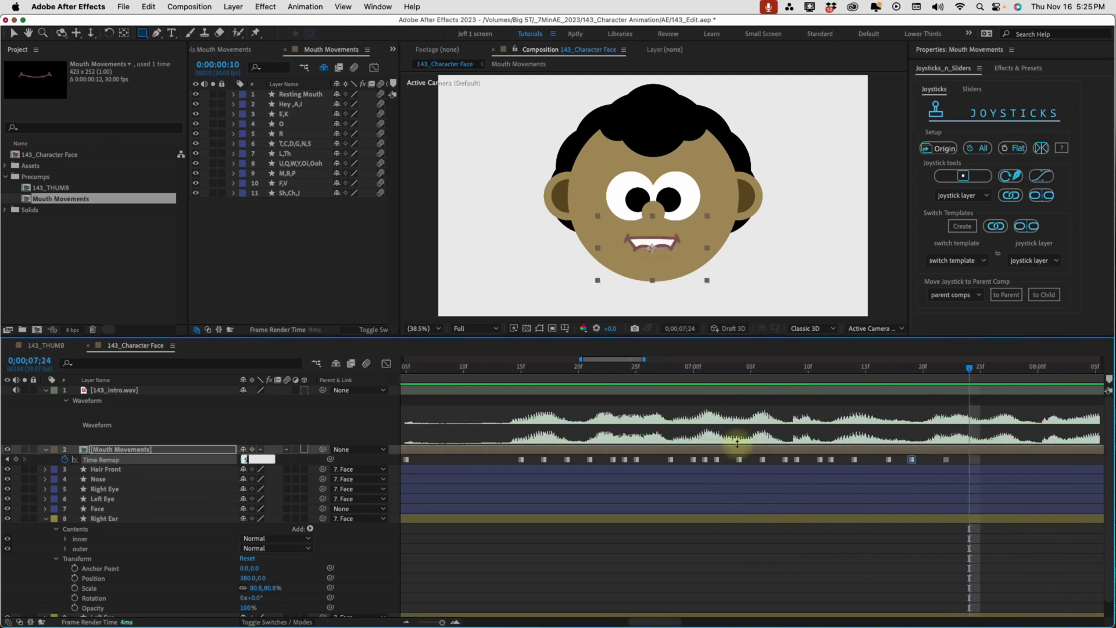
drag(636, 368, 1033, 372)
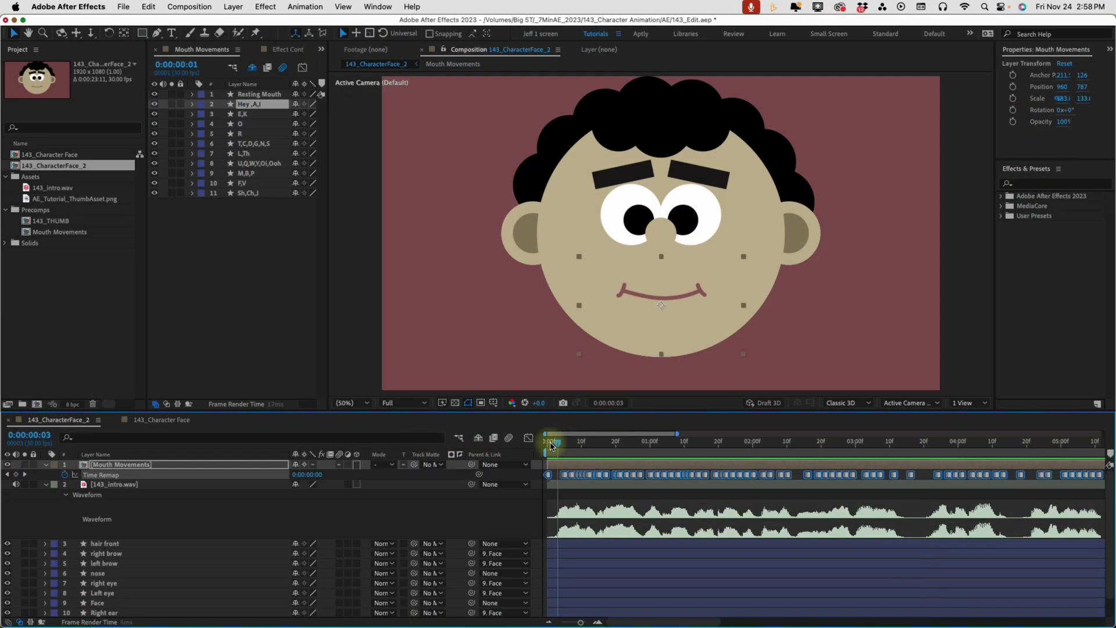
click(597, 623)
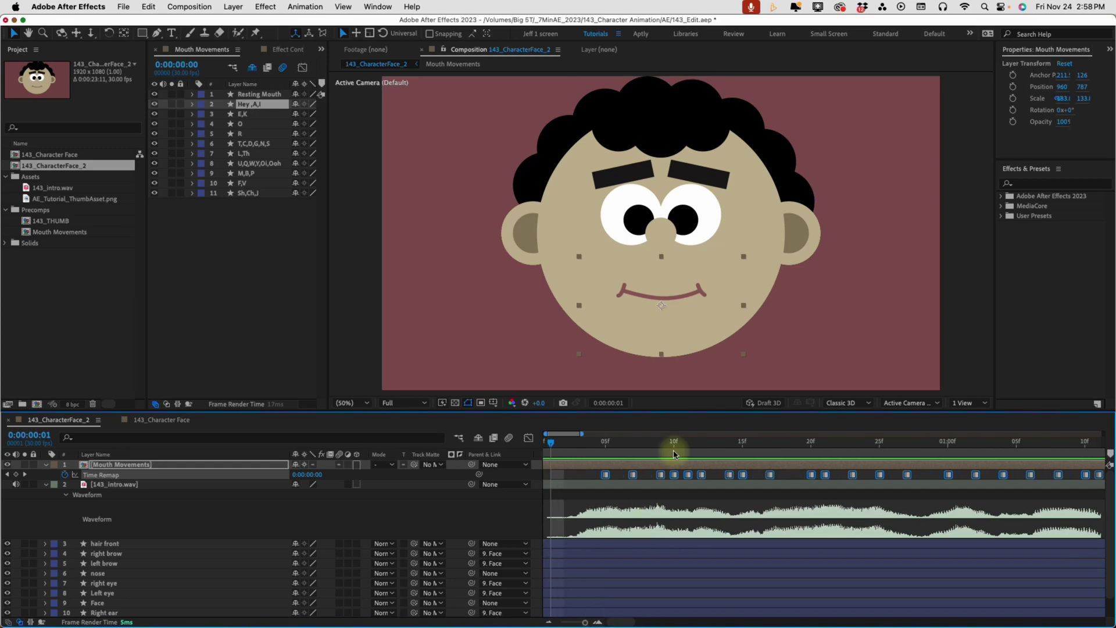
Shift the selected Time Remap keyframes of Mouth Movements two frames earlier and preview the lip-sync playback
click(563, 443)
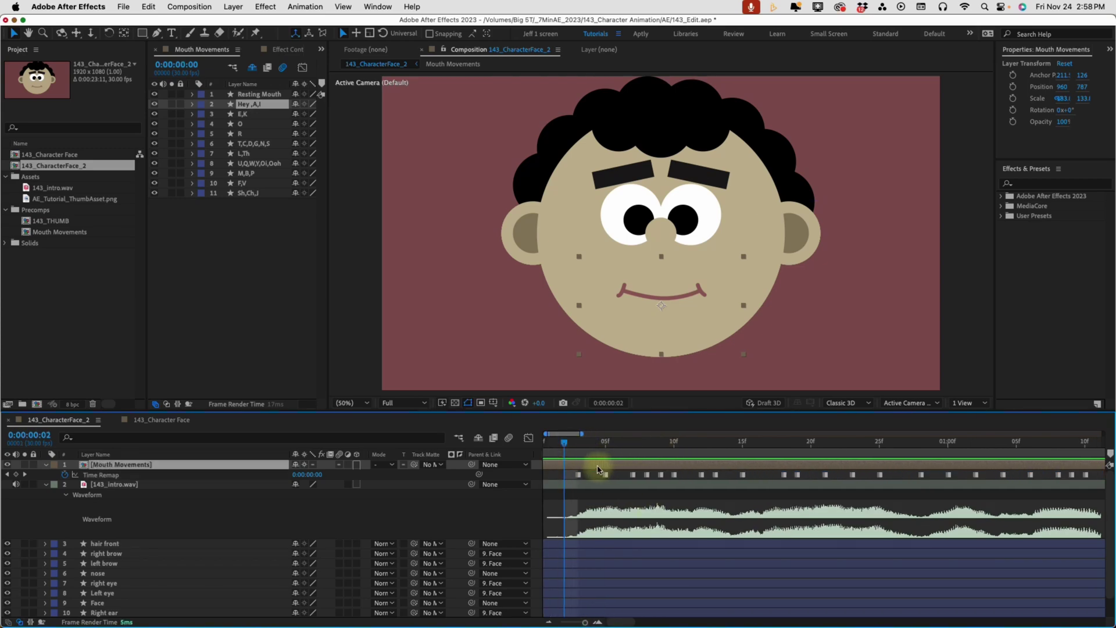
click(578, 583)
key(space)
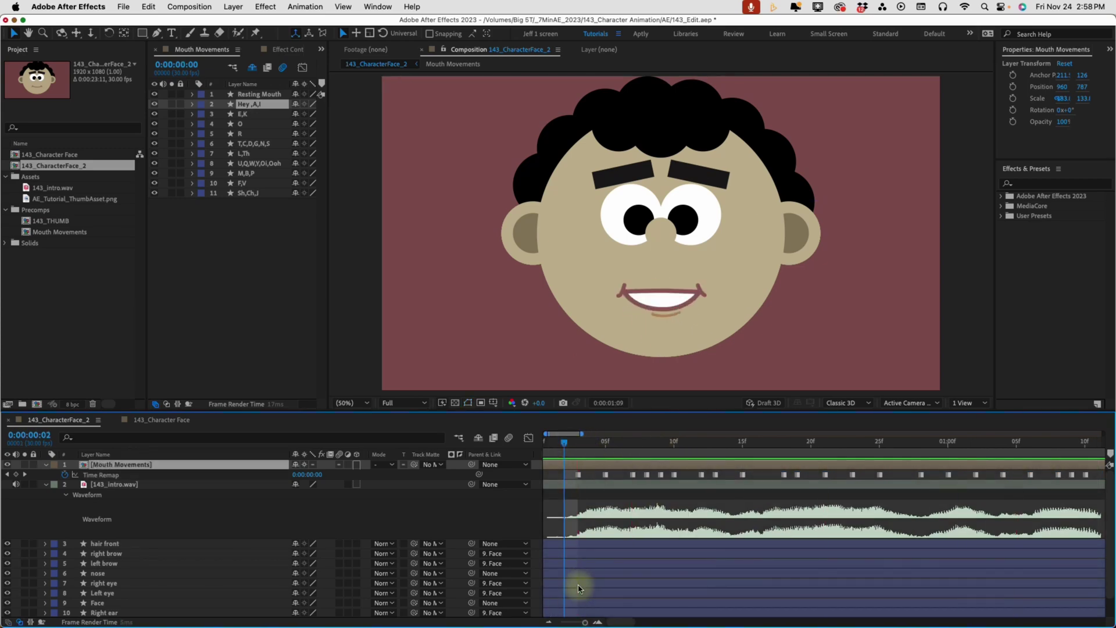
key(space)
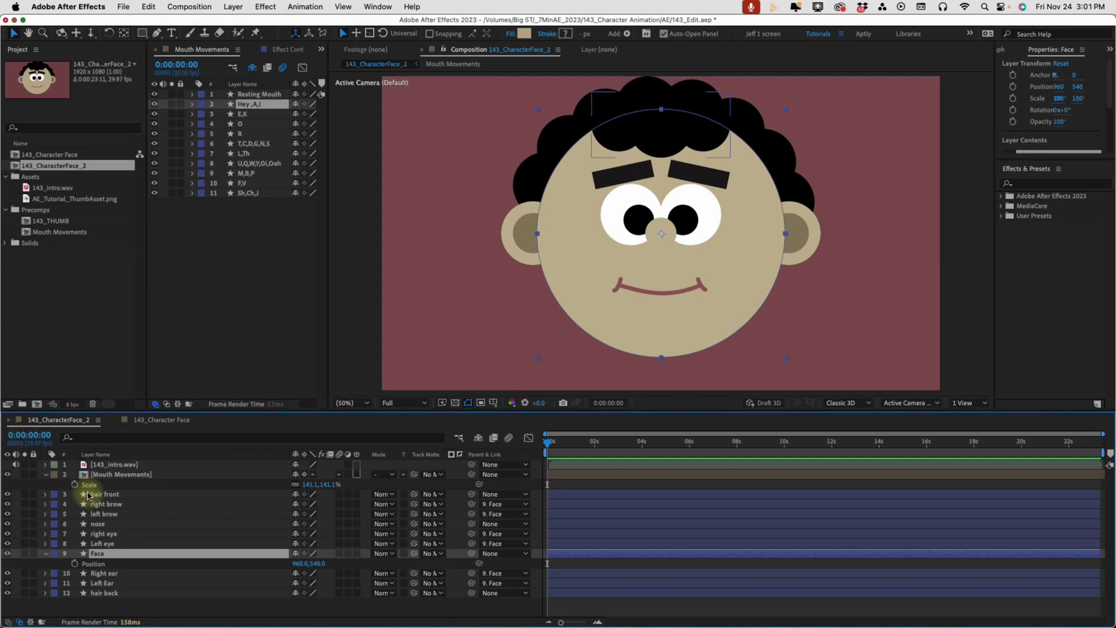
Add an adjustment layer to 143_CharacterFace_2 and open the Joysticks_n_Sliders script, docking it beside the composition view
key(super+alt+y)
click(378, 6)
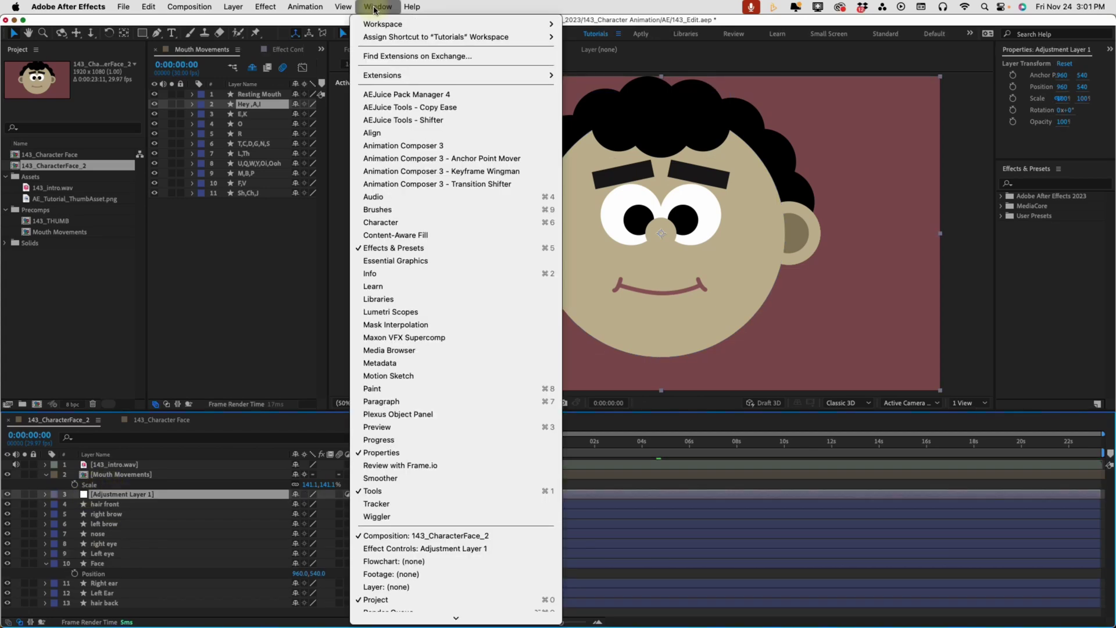
scroll(430, 523, down, 10)
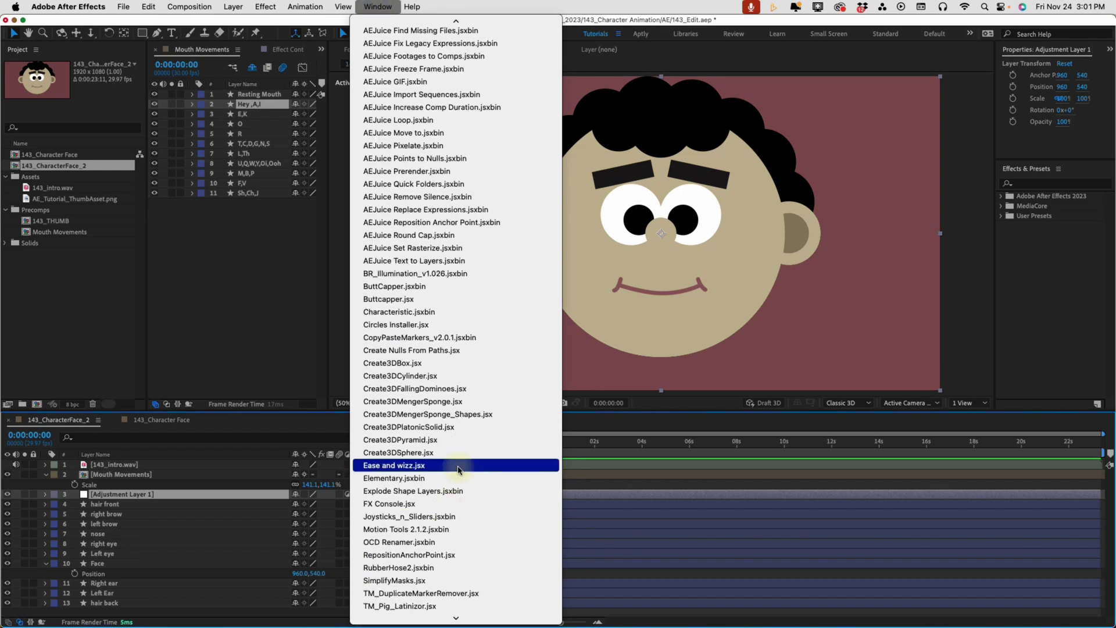
click(394, 519)
drag(705, 627, 203, 59)
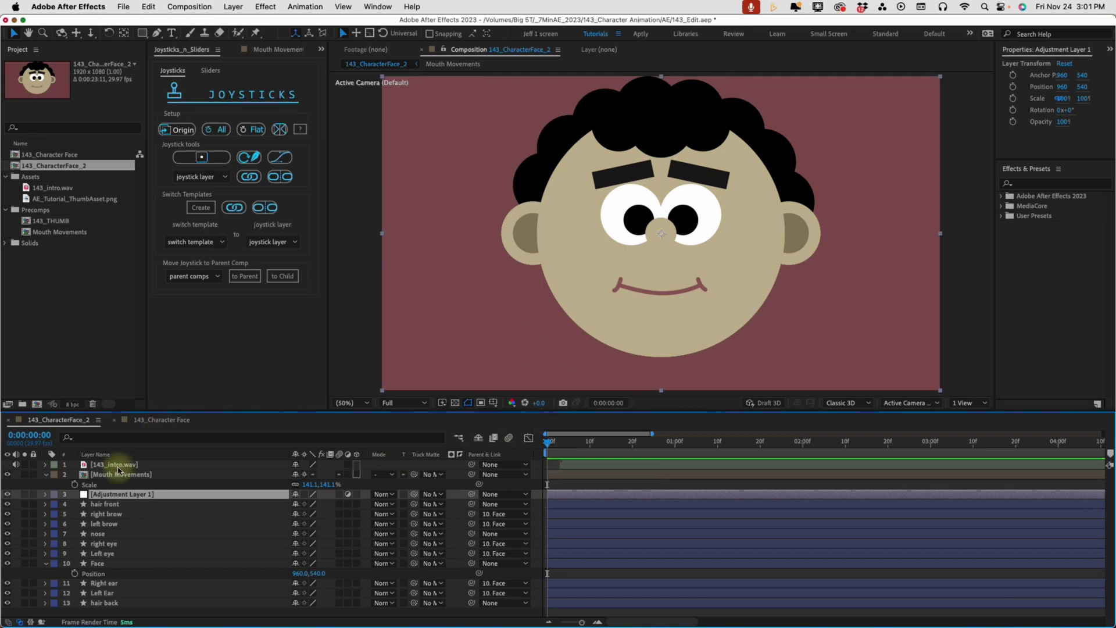
Remove the Face parenting by setting the parent to None for all ten layers from hair front to hair back
click(105, 504)
shift+click(99, 603)
click(45, 563)
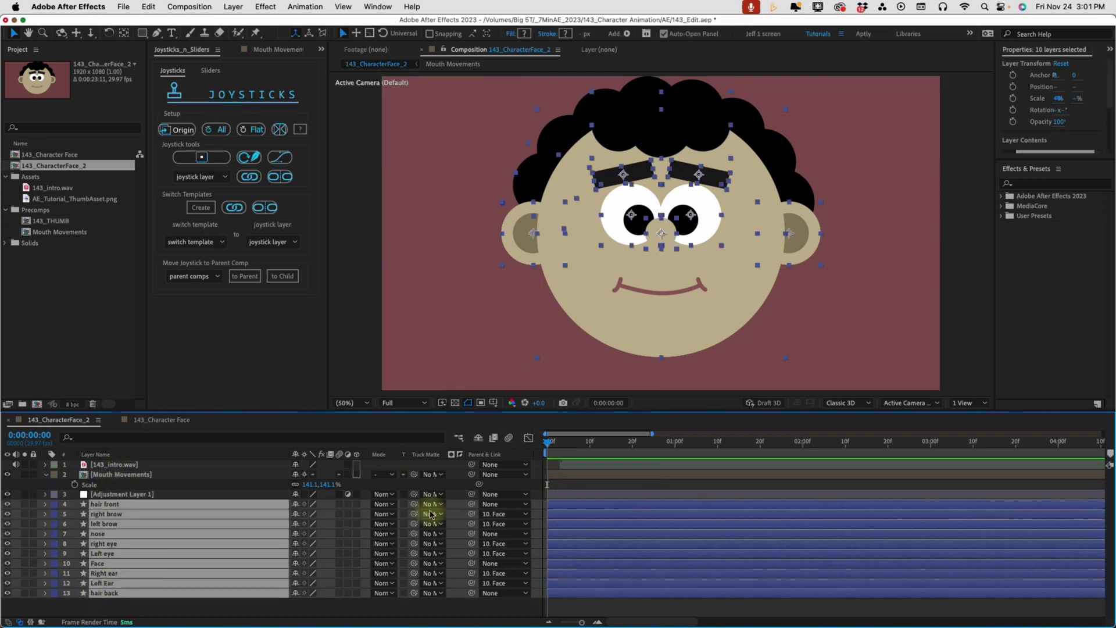
click(493, 514)
click(500, 443)
Add Position keyframes at frame 0 to the ten selected face layers for the Joysticks origin pose
key(p)
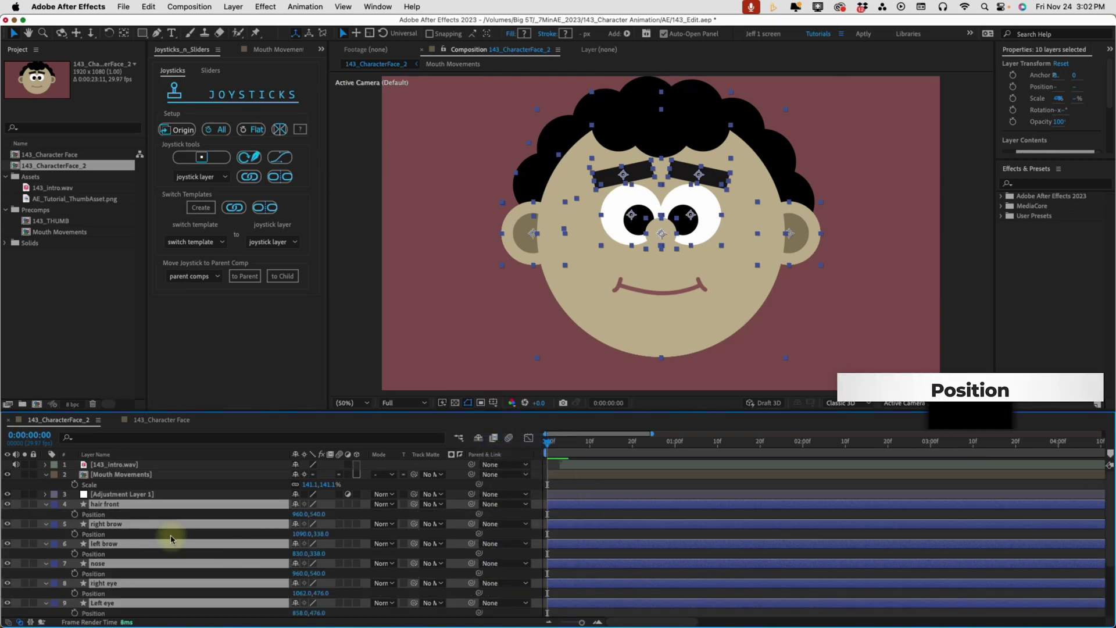
click(75, 514)
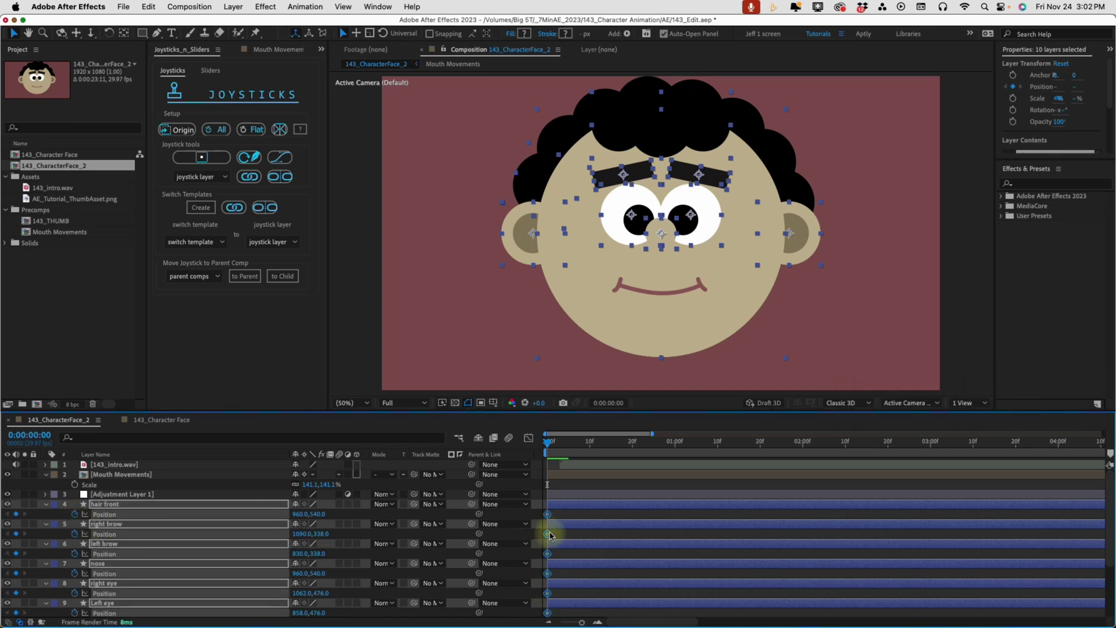
click(181, 130)
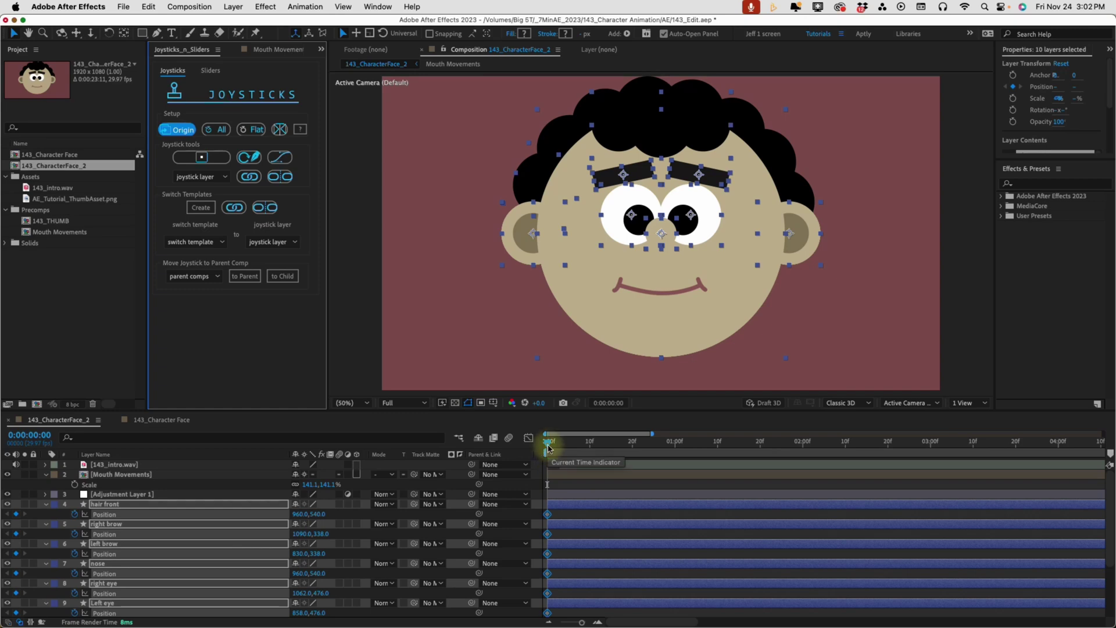
Use Joysticks Origin to repeat the ten layers' Position keyframes at frames 1, 2, 3 and 4
click(547, 447)
key(Page_Down)
click(181, 130)
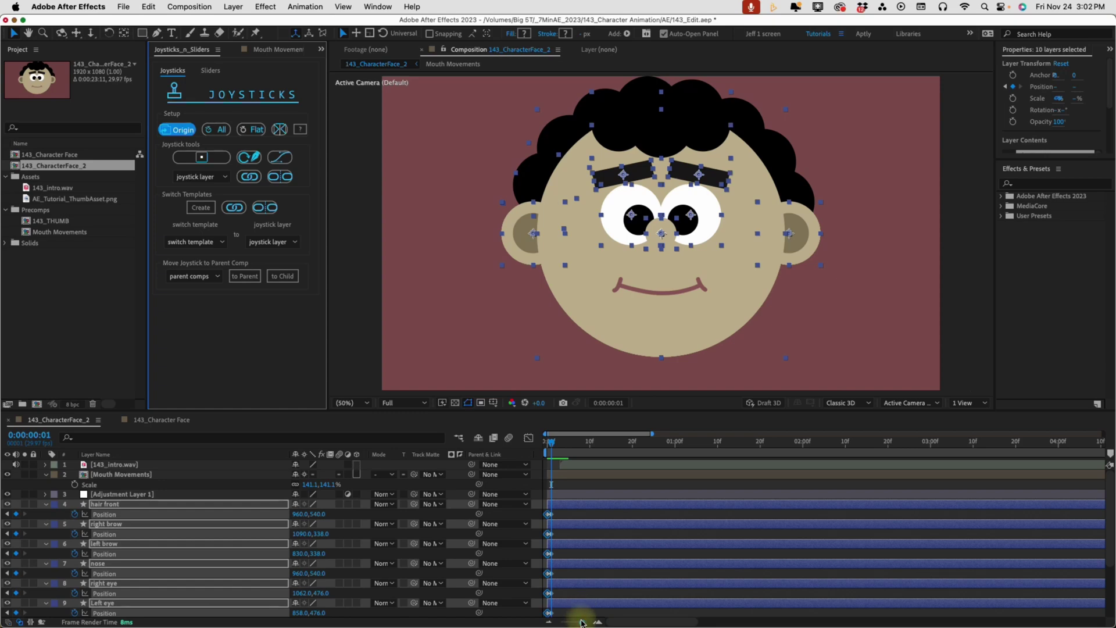
drag(580, 622, 587, 622)
click(602, 449)
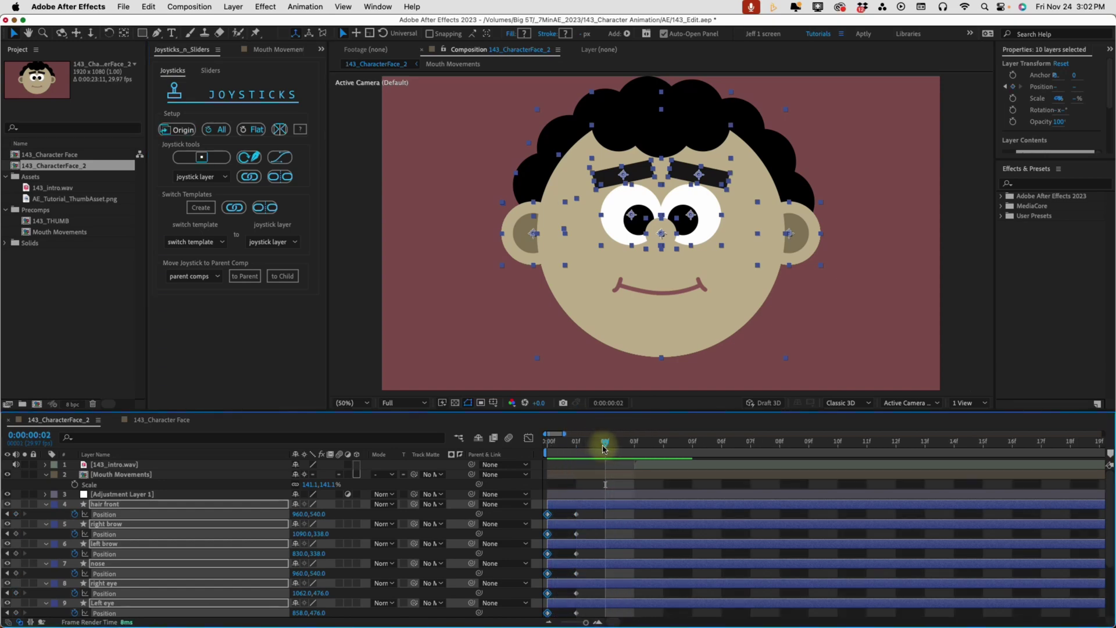
click(175, 133)
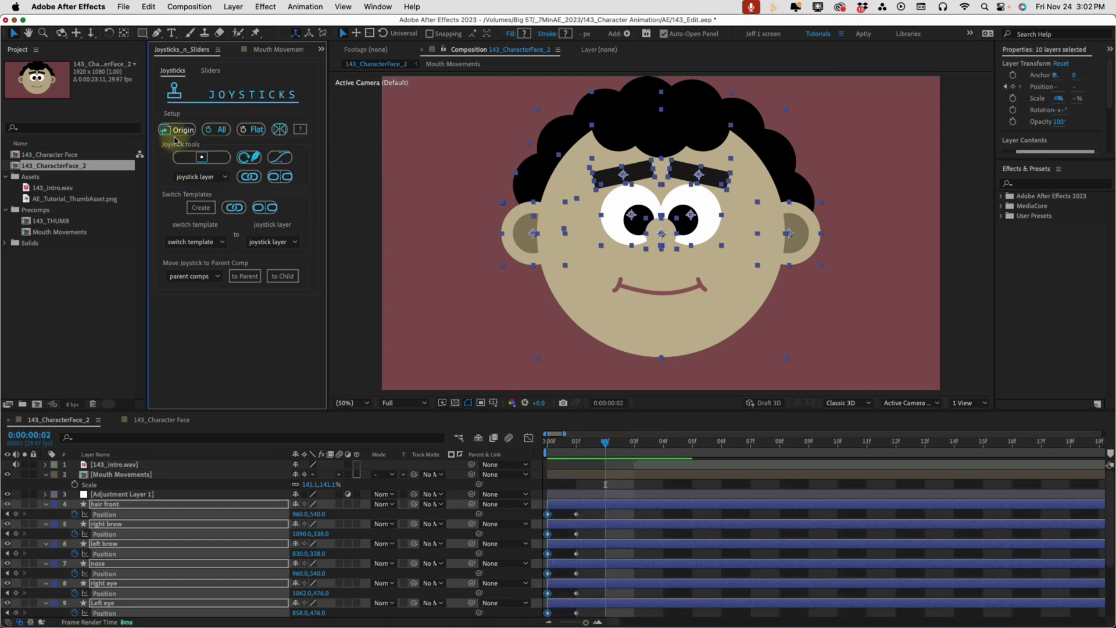
click(634, 446)
click(182, 131)
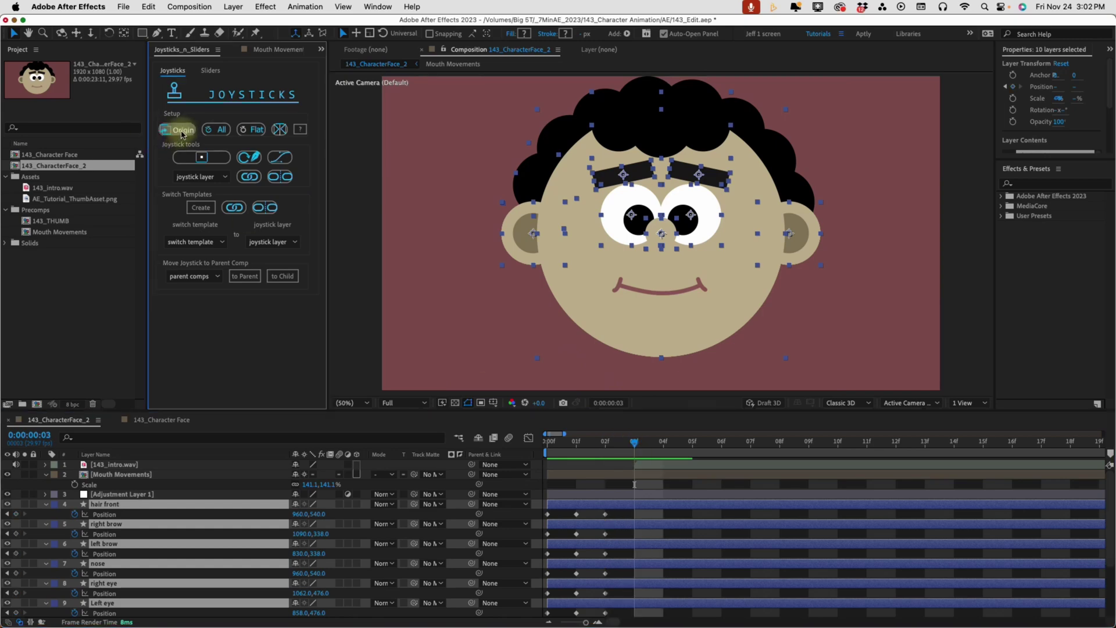
click(663, 444)
click(177, 130)
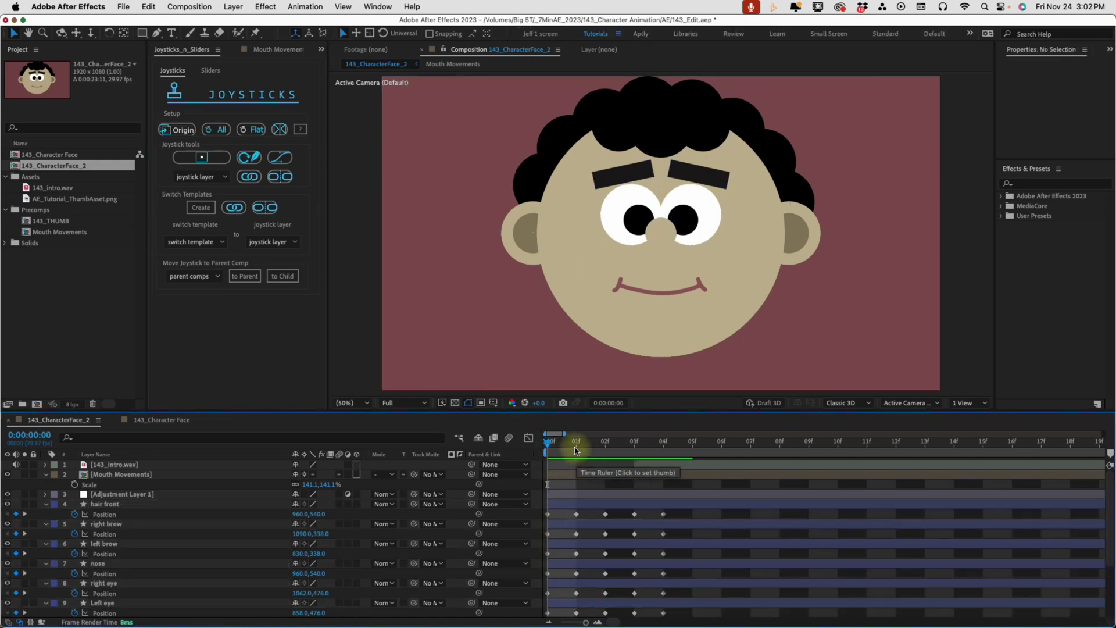
Move the Mouth Movements layer directly above hair front and give it Position keyframes at frames 0 to 4
click(576, 444)
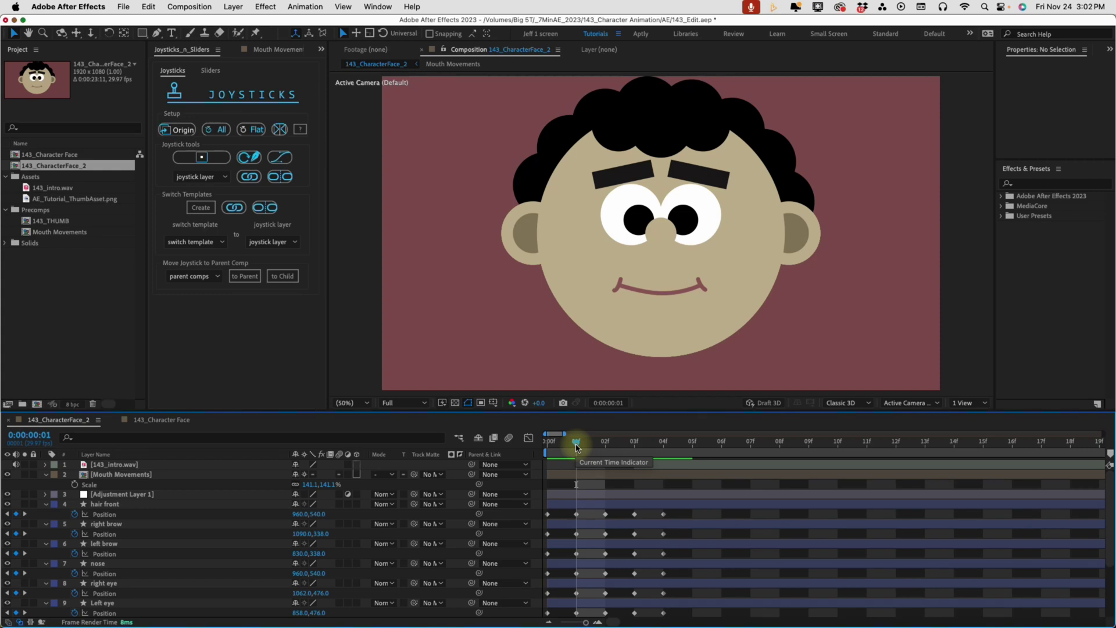
click(110, 505)
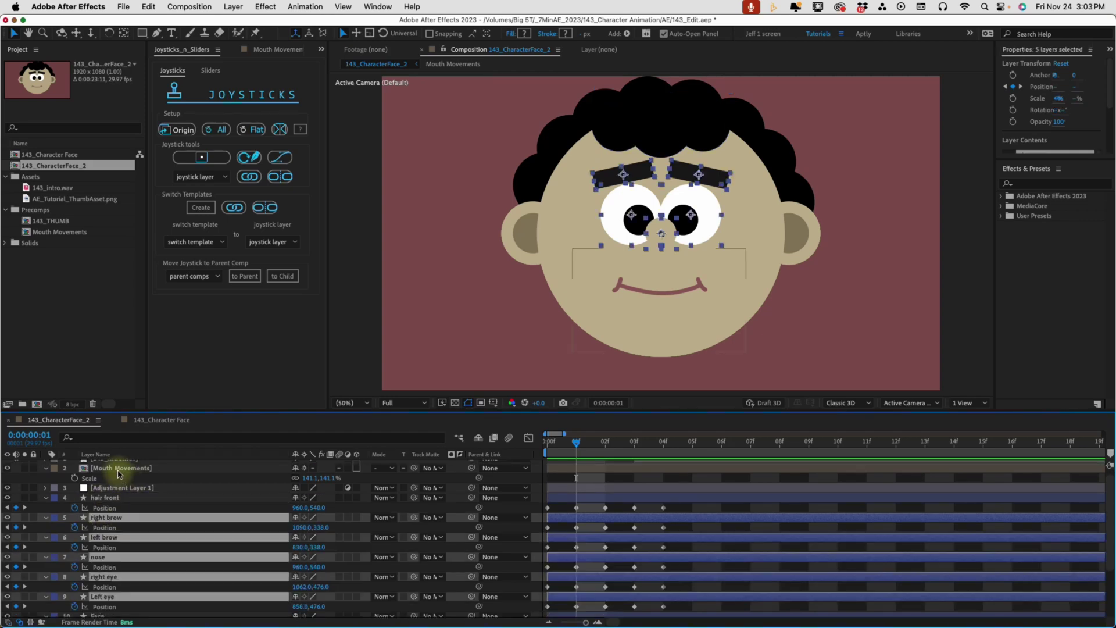
drag(118, 472, 129, 495)
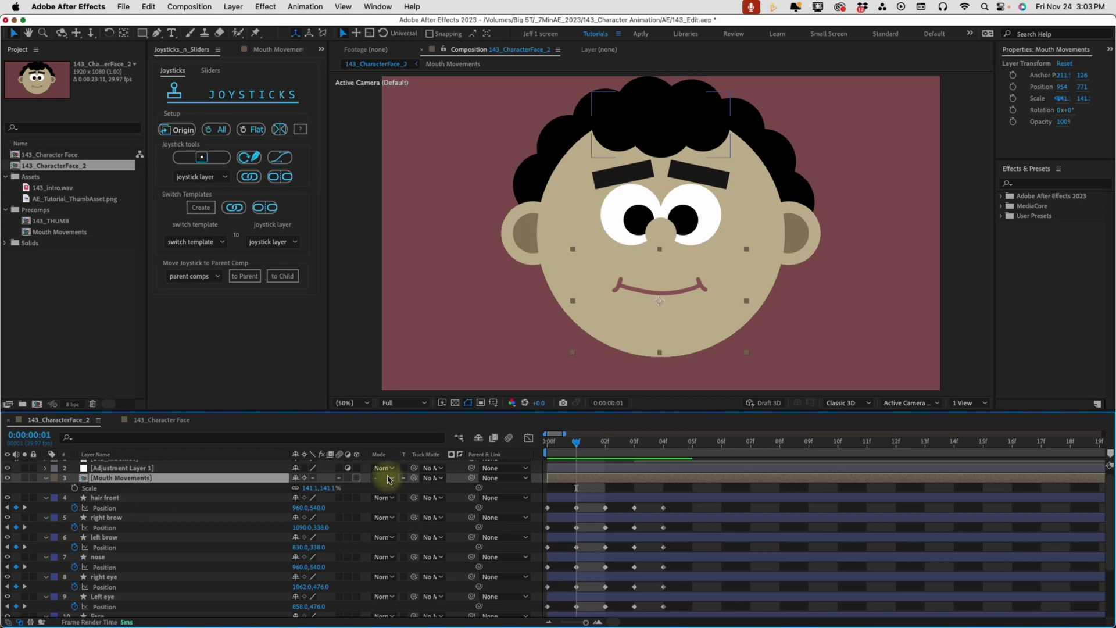
click(606, 448)
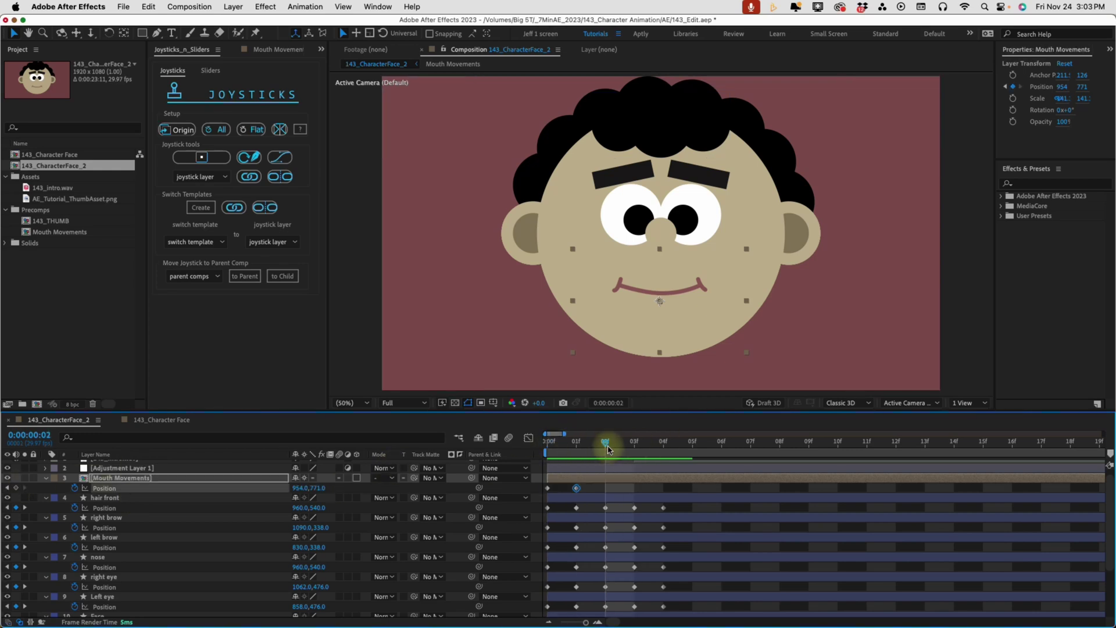
click(604, 489)
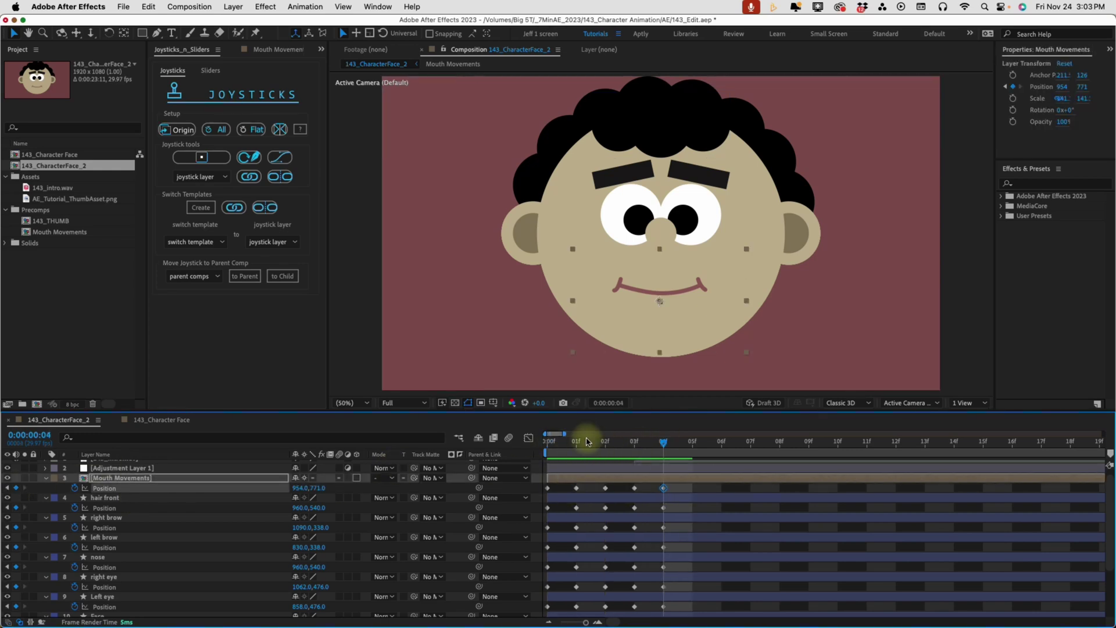
click(575, 442)
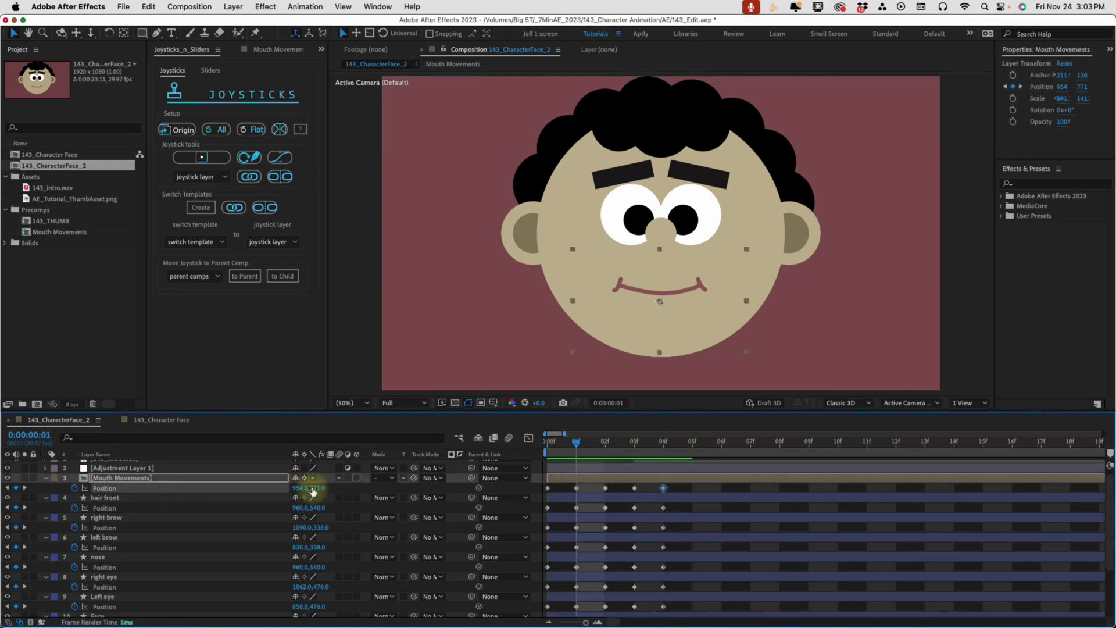
Set the label colour of the seven layers from Mouth Movements to Left eye to Yellow
click(116, 478)
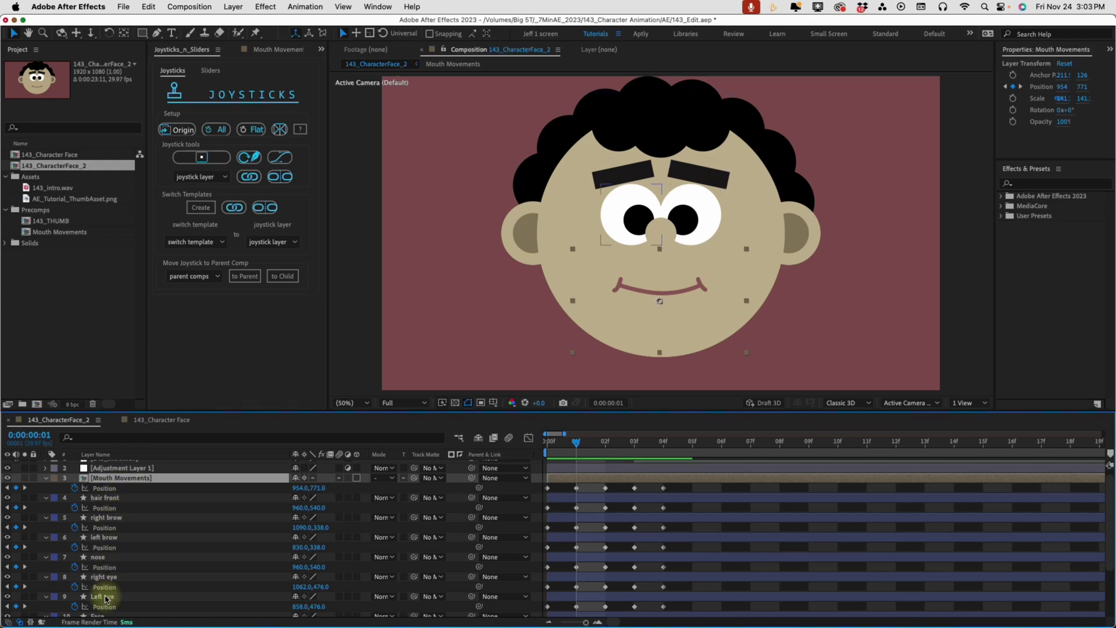
shift+click(106, 598)
click(54, 498)
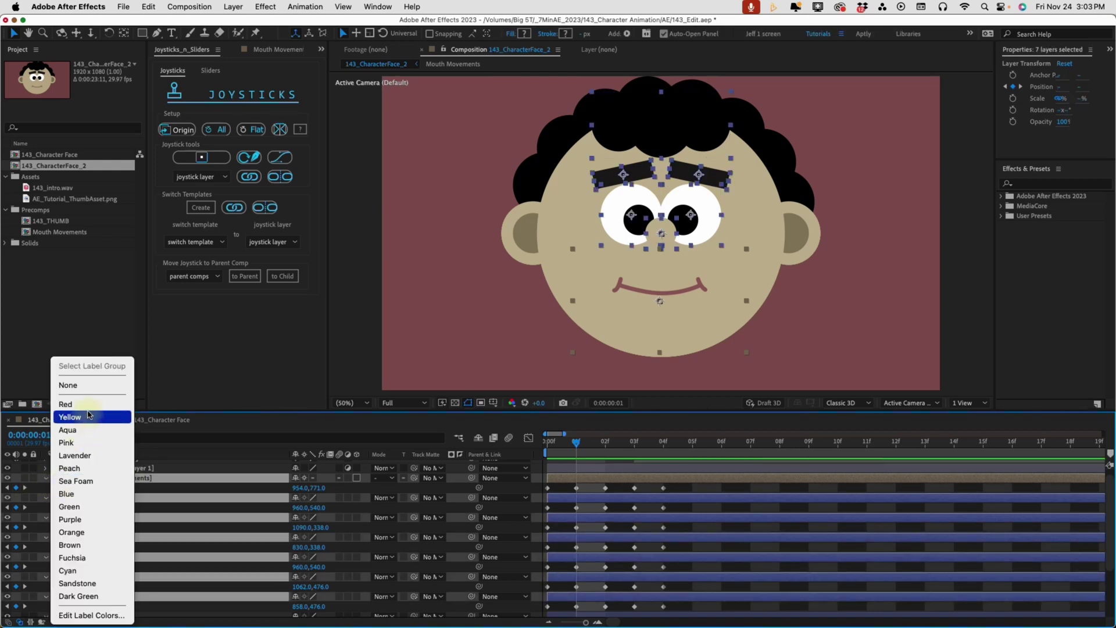
click(89, 417)
At frame 1, shift the seven yellow-labelled layers right together, bringing the X position of Mouth Movements to 1018
scroll(291, 540, down, 3)
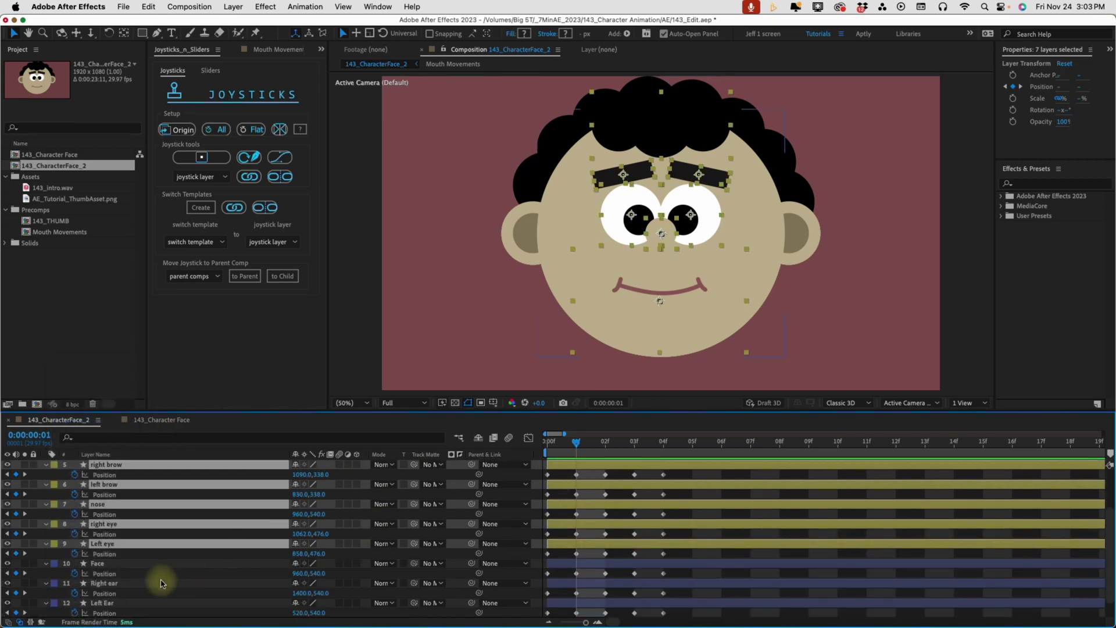
scroll(116, 575, down, 1)
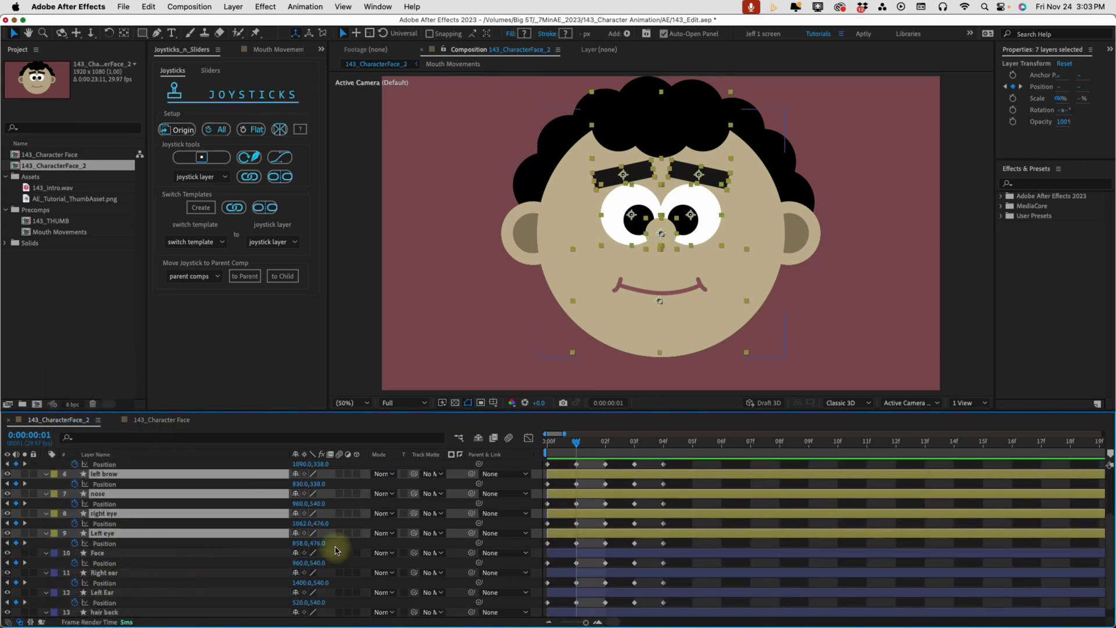
scroll(337, 511, up, 3)
drag(303, 480, 331, 475)
click(591, 478)
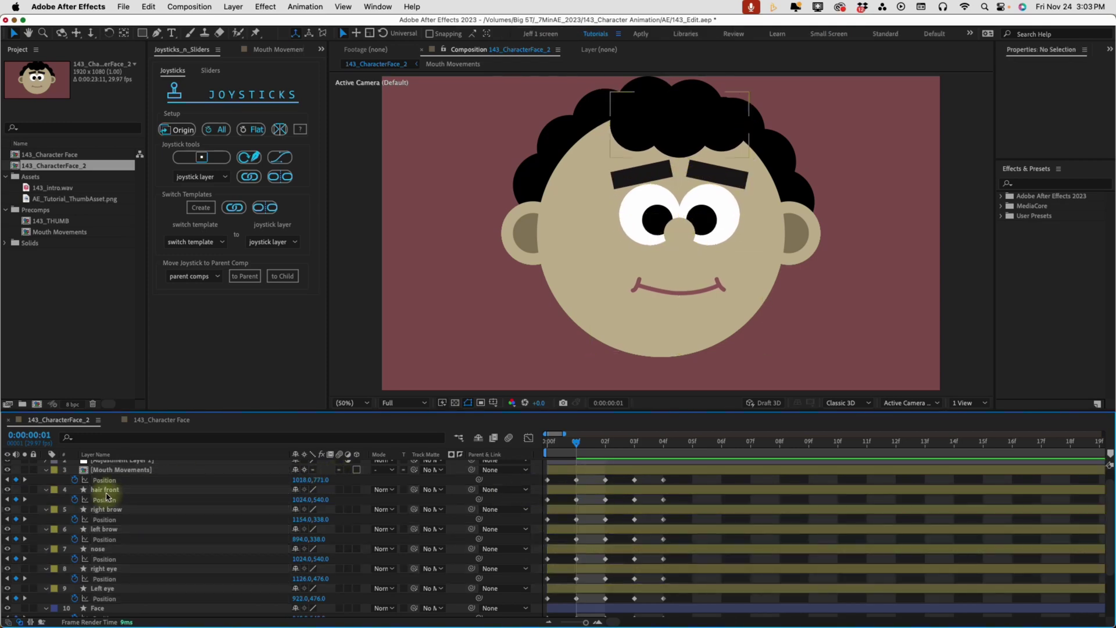
At frame 1, set the nose's X position to 1050, the right eye's to 1143 and the left eye's to 939
click(105, 549)
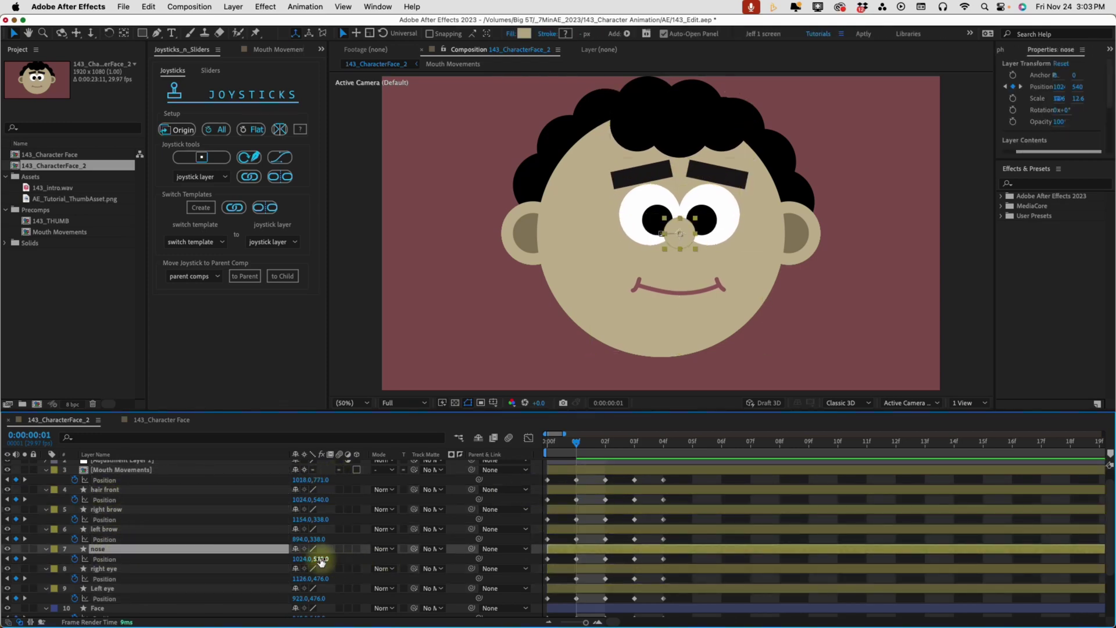
drag(305, 559, 314, 559)
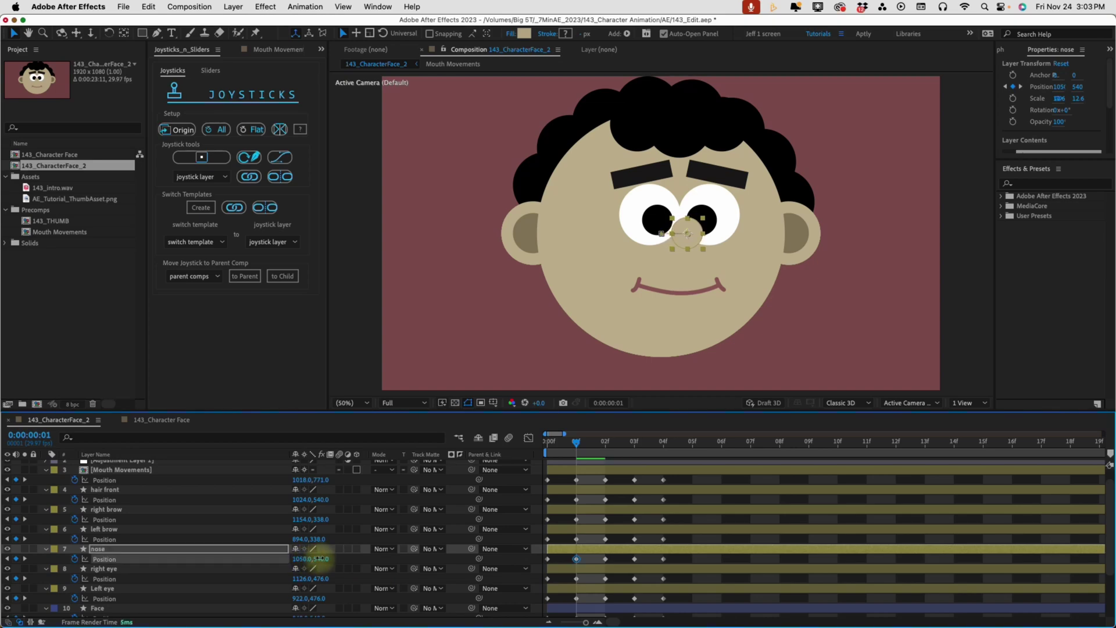
click(140, 569)
shift+click(133, 589)
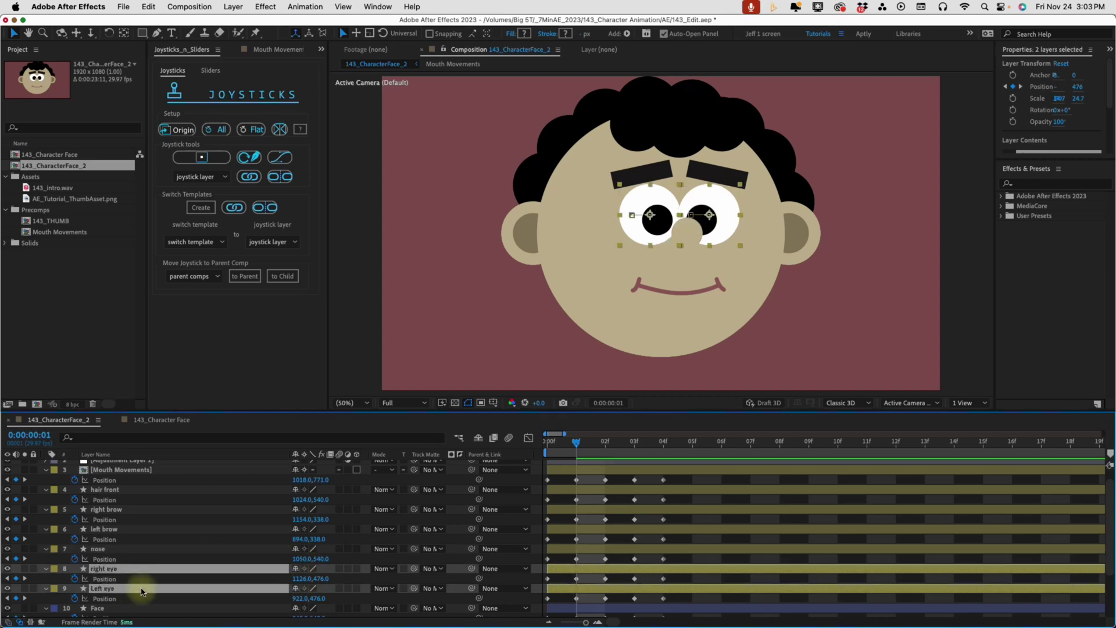
drag(292, 580, 305, 579)
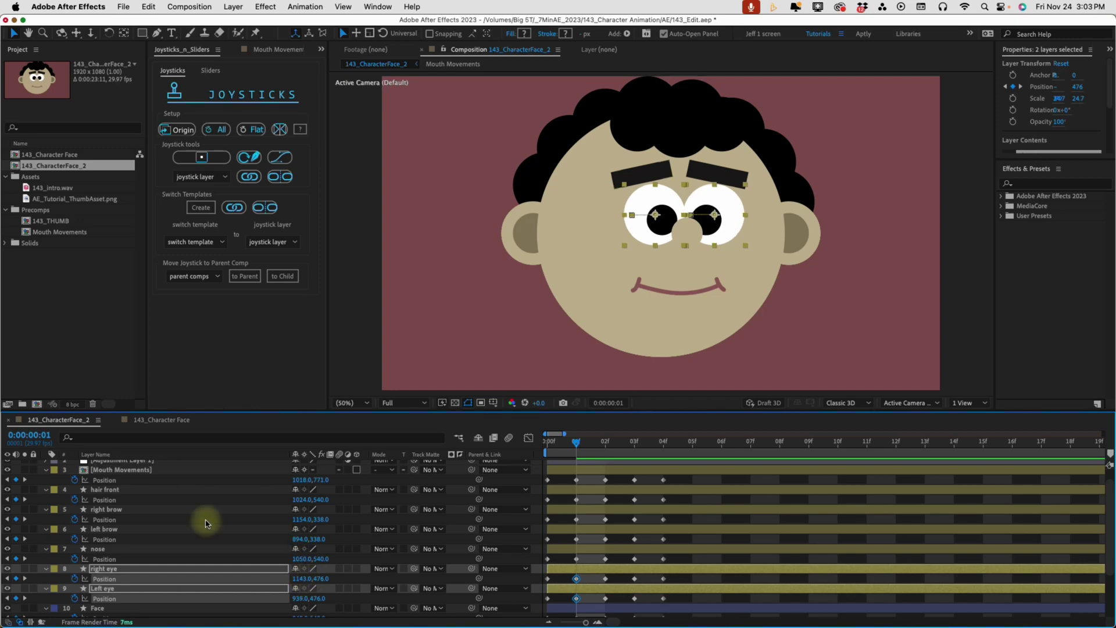
Shift both brows farther right at frame 1, with left brow at X 918, and nudge Mouth Movements right
click(122, 510)
shift+click(116, 529)
drag(296, 539, 311, 539)
click(239, 471)
drag(298, 480, 305, 480)
Shift both ears and the hair back layer to the left at frame 1, opposite to the facial features
scroll(122, 572, down, 3)
click(114, 582)
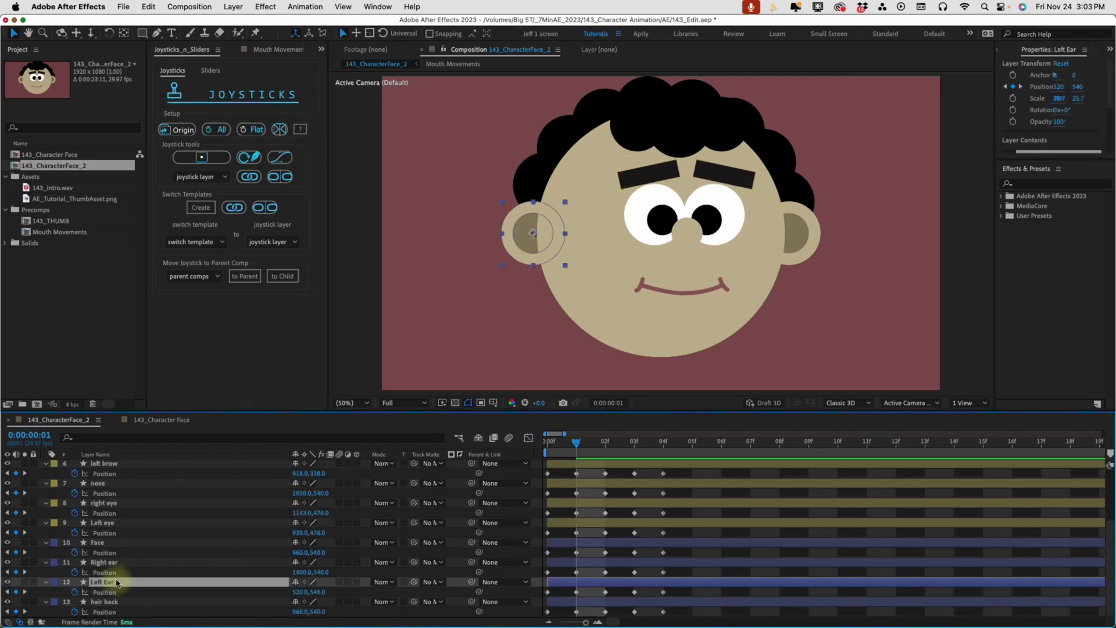
shift+click(114, 563)
drag(303, 576, 286, 568)
click(141, 603)
drag(302, 611, 278, 606)
At frame 2, shift the seven yellow-labelled layers left until Mouth Movements is at X 871, and move the nose farther to X 853
drag(549, 447, 605, 440)
click(98, 523)
scroll(97, 528, up, 4)
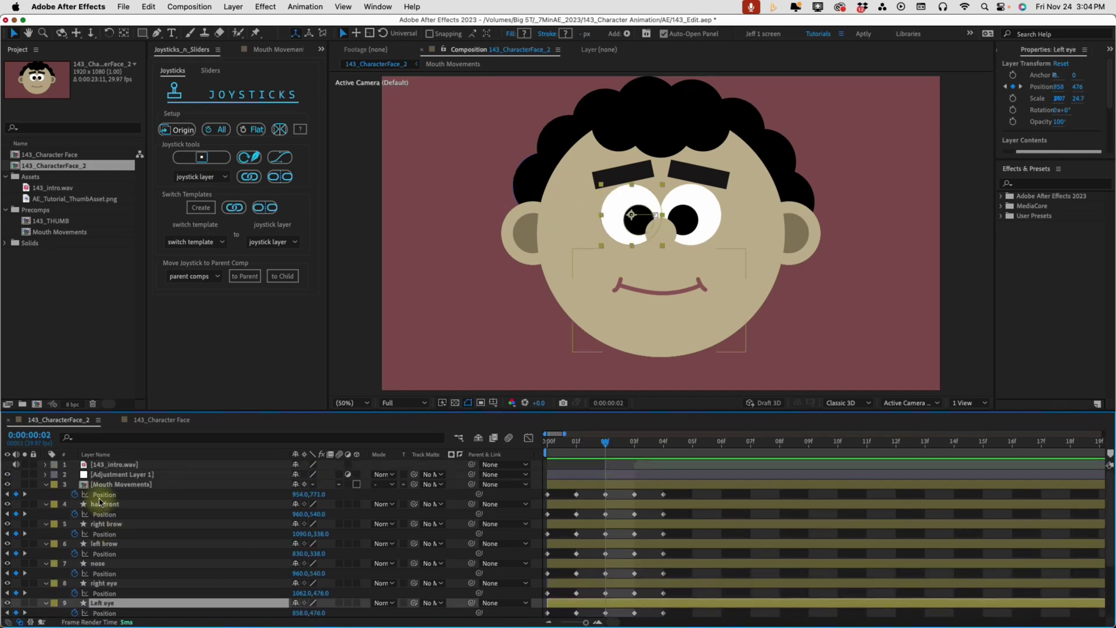
shift+click(106, 484)
drag(305, 500, 255, 494)
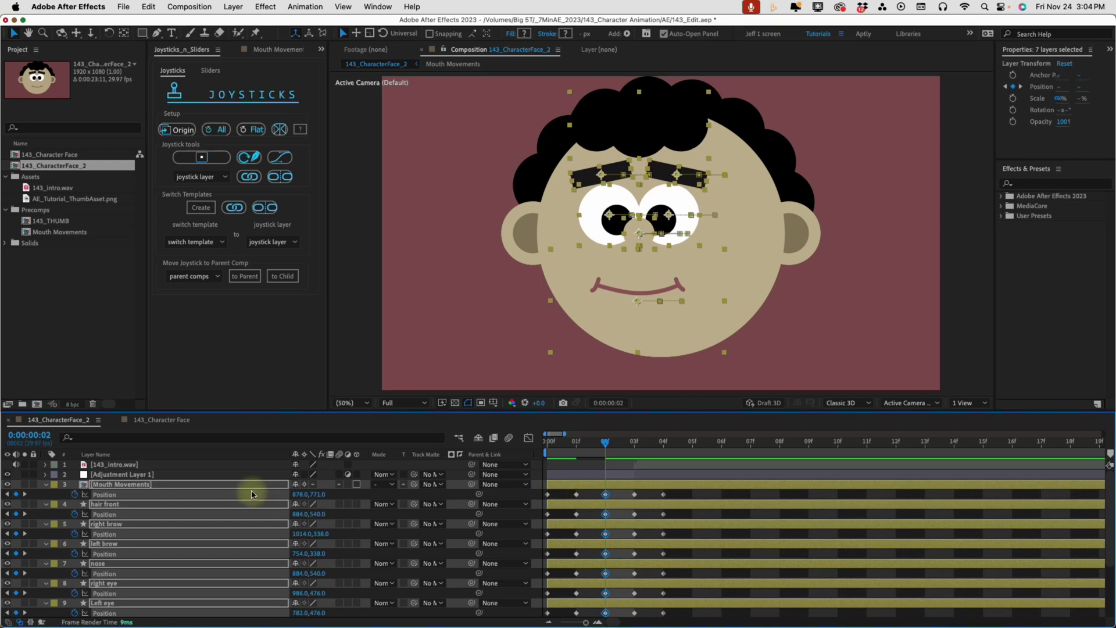
click(534, 495)
drag(301, 573, 283, 568)
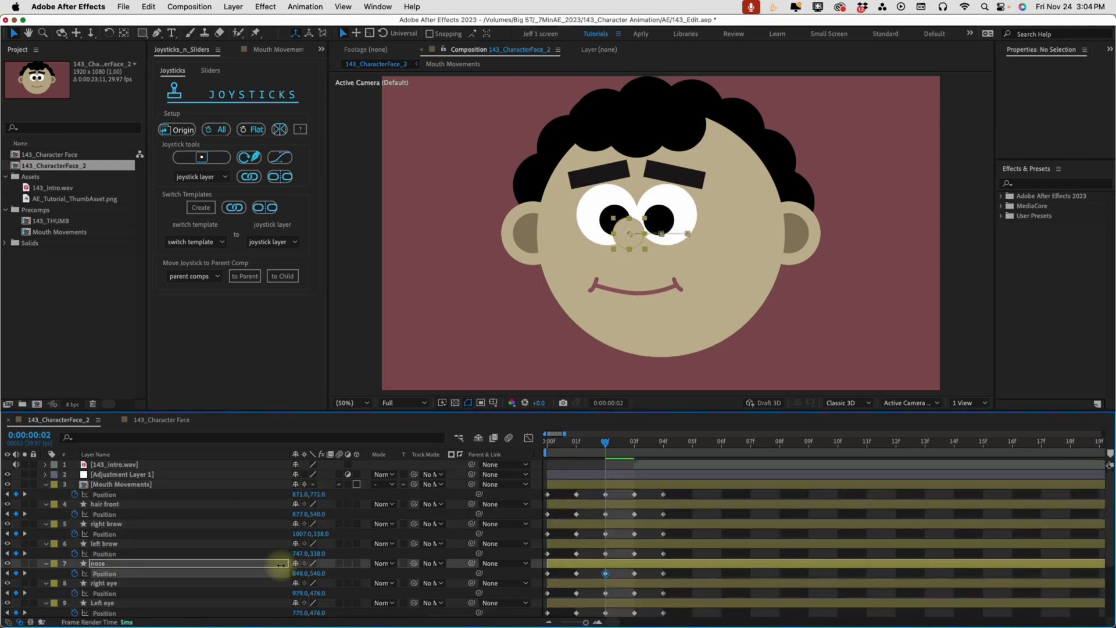
At frame 2, shift Right ear to X 1426, Left Ear to X 546 and hair back to X 988
scroll(453, 535, down, 4)
click(102, 582)
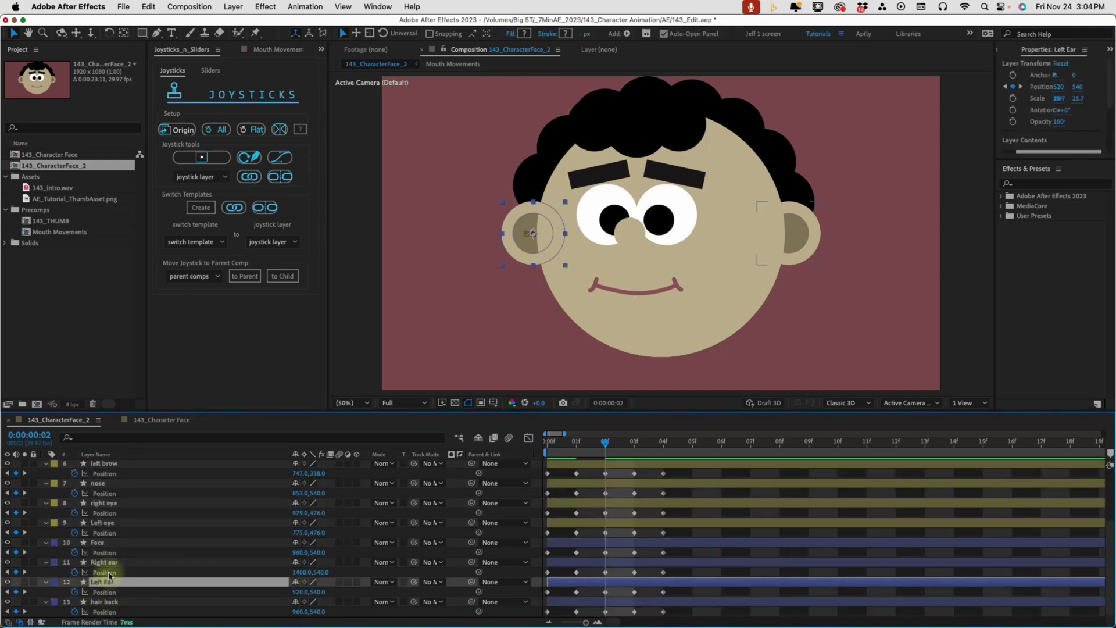
shift+click(273, 562)
drag(298, 572, 312, 569)
mouse_move(297, 612)
mouse_down()
mouse_move(319, 610)
mouse_move(307, 610)
mouse_up()
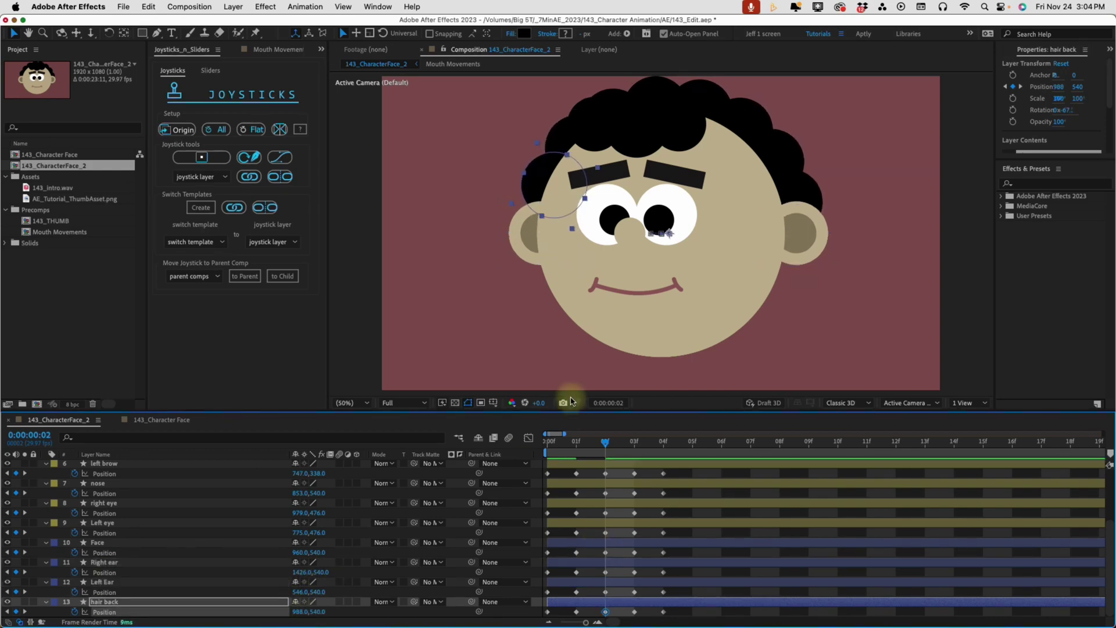
At frame 3, shift the seven yellow-labelled layers up to put the brows at Y 270, and raise the nose farther to Y 456
click(545, 443)
drag(545, 446, 634, 445)
click(96, 523)
scroll(99, 517, up, 3)
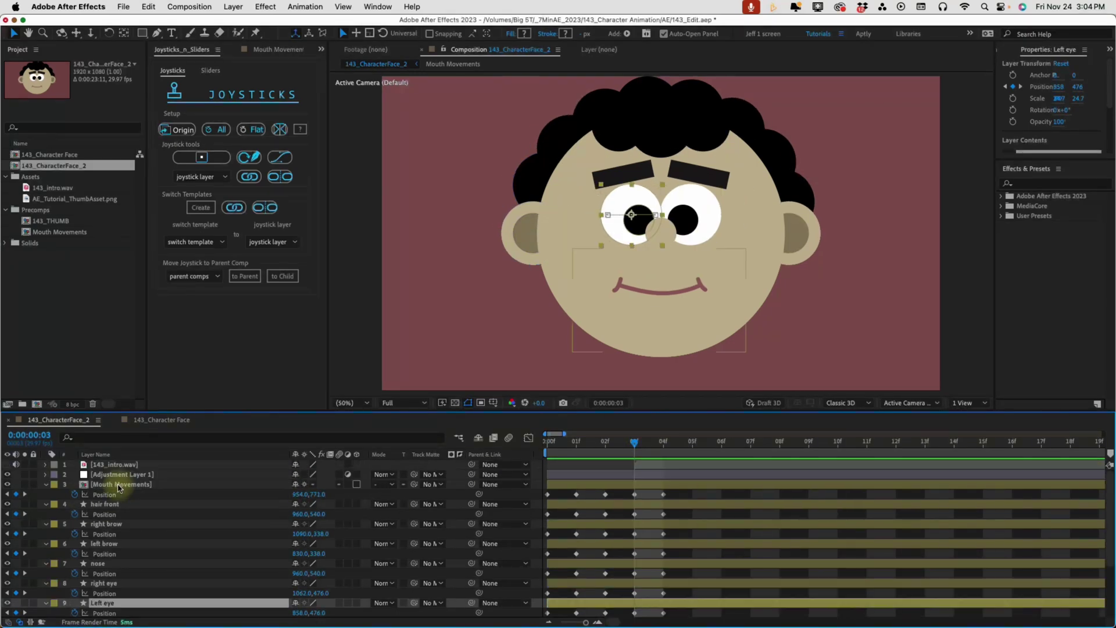
shift+click(119, 486)
drag(305, 492, 282, 483)
click(633, 499)
click(279, 563)
drag(319, 573, 311, 568)
At frame 3, lower both ears to Y 590 and shift the hair back layer down
scroll(454, 528, down, 1)
scroll(497, 547, down, 3)
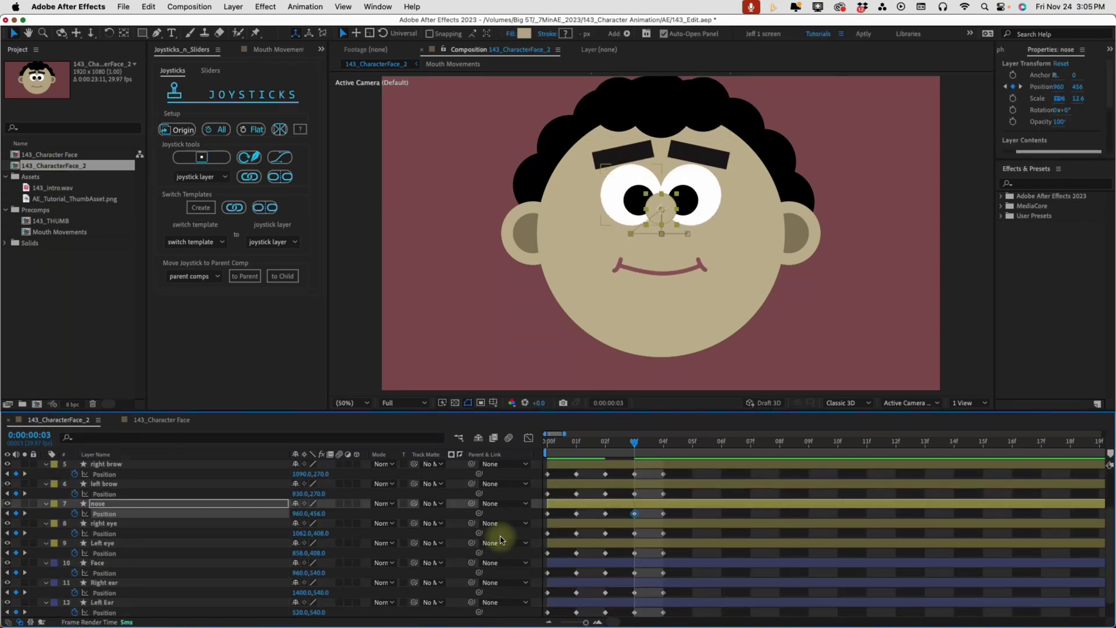
click(107, 583)
shift+click(235, 604)
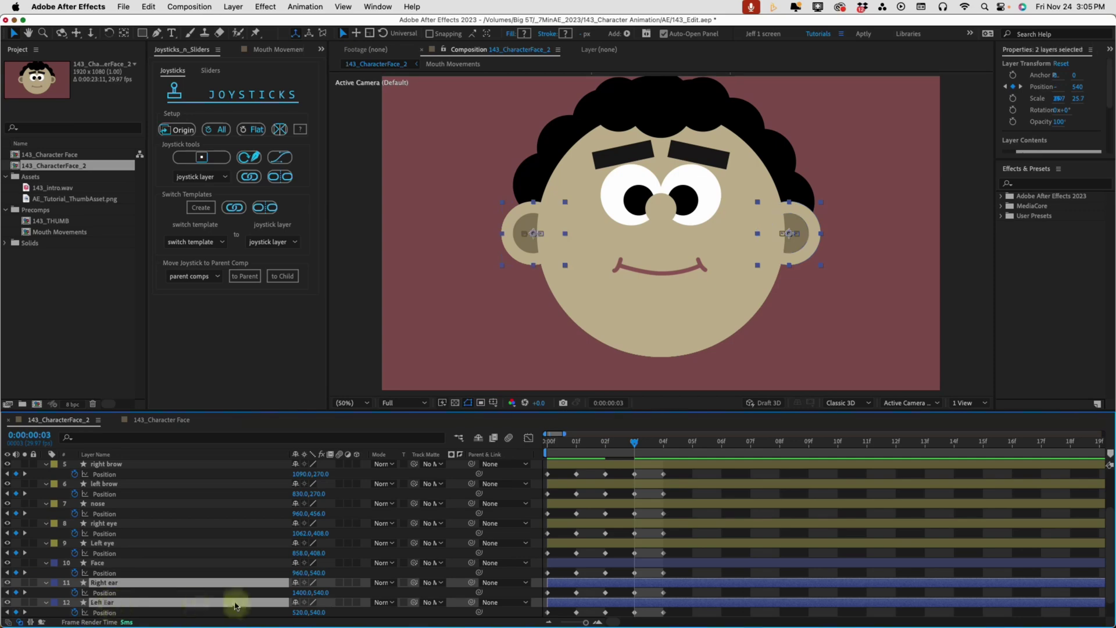
drag(315, 594, 356, 588)
scroll(337, 598, down, 1)
click(319, 604)
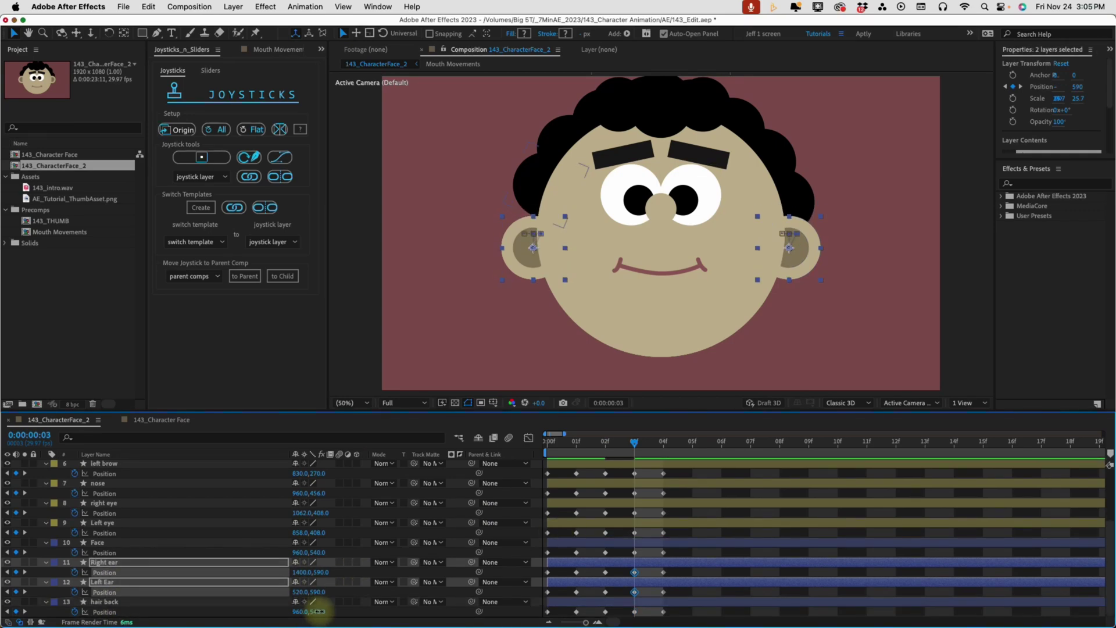
Nudge both eyes slightly higher at frame 3
click(107, 523)
shift+click(106, 503)
drag(321, 513, 316, 513)
At frame 4, shift the seven yellow-labelled layers down to put Mouth Movements at Y 834, and lower the nose farther to Y 624
click(663, 444)
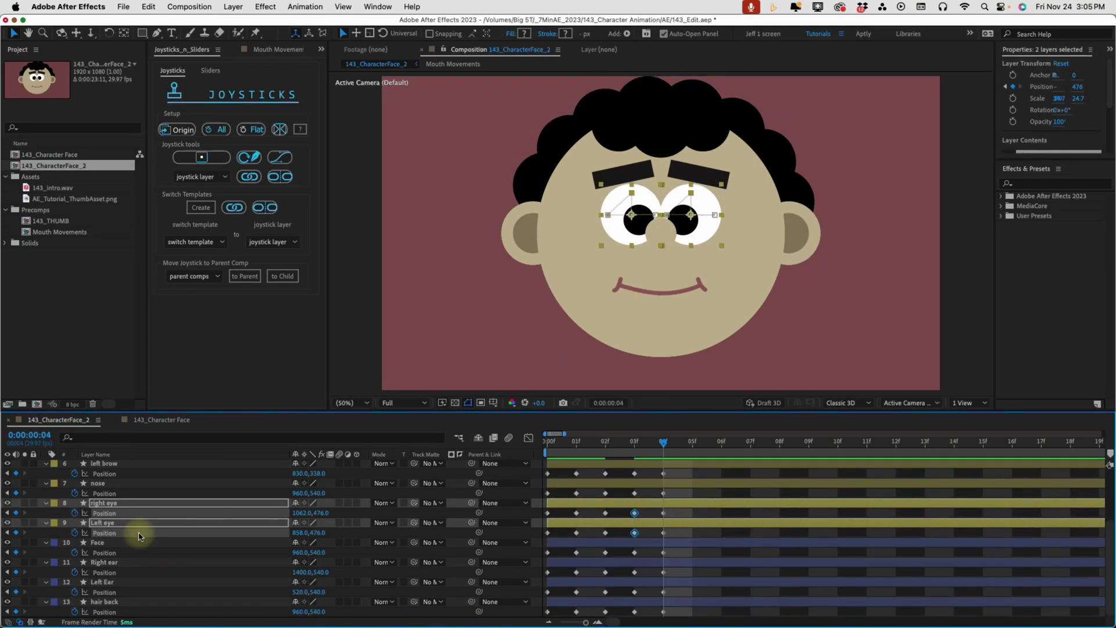
click(102, 522)
scroll(111, 523, up, 4)
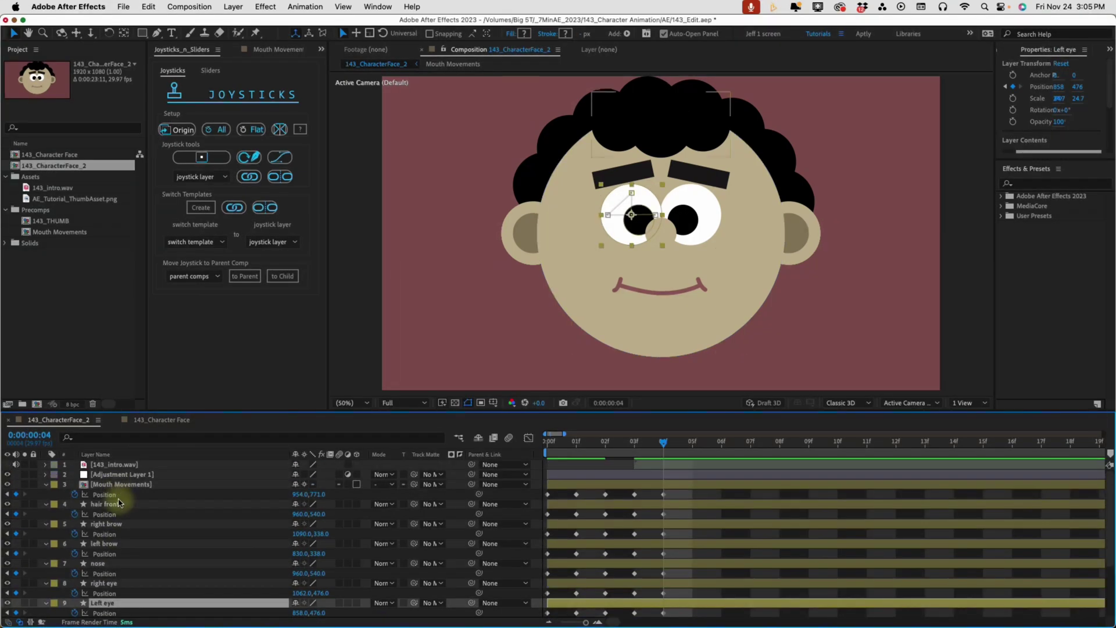
shift+click(119, 485)
drag(316, 493, 344, 492)
click(688, 501)
click(108, 563)
drag(315, 573, 329, 572)
Raise both ears to Y 503 at frame 4, opposite to the facial features
scroll(110, 590, down, 4)
click(111, 582)
click(112, 563)
shift+click(113, 582)
shift+click(115, 564)
drag(321, 573, 298, 573)
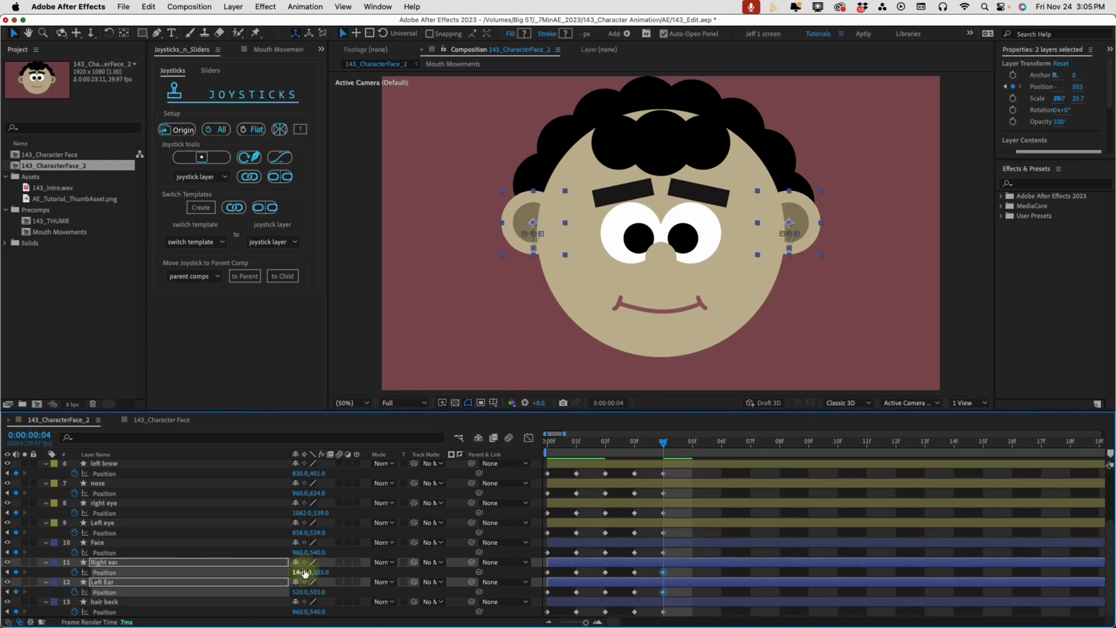
Fill the gap above the front hair with duplicated ellipses inside the hair front layer, placing Ellipse Path 4 at -58, -467
scroll(116, 534, up, 4)
click(46, 504)
click(46, 504)
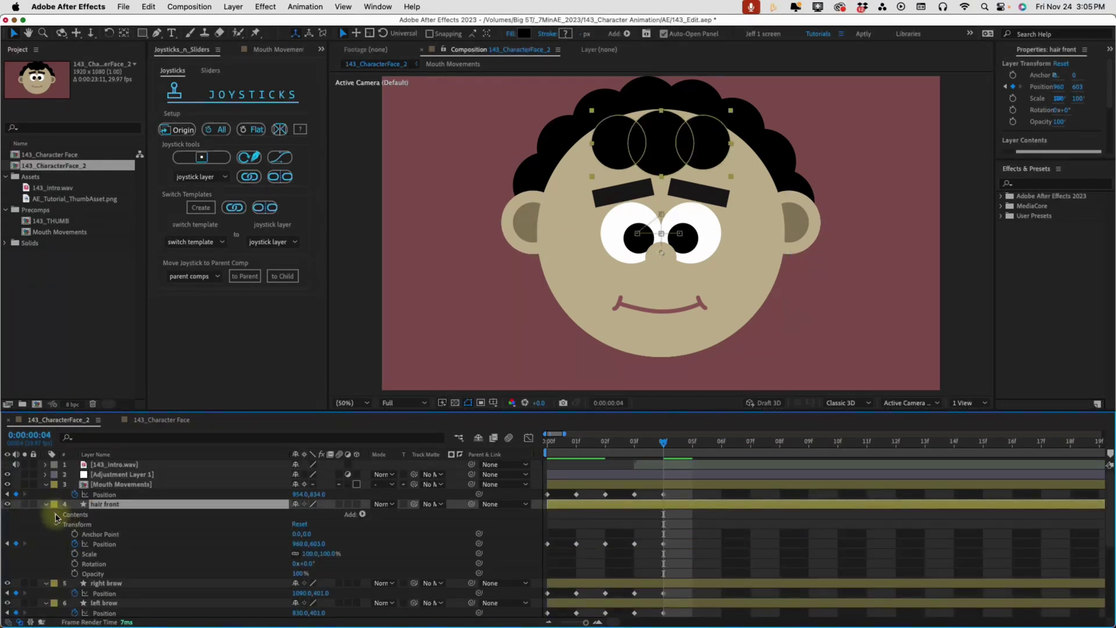
click(56, 515)
click(91, 534)
click(65, 534)
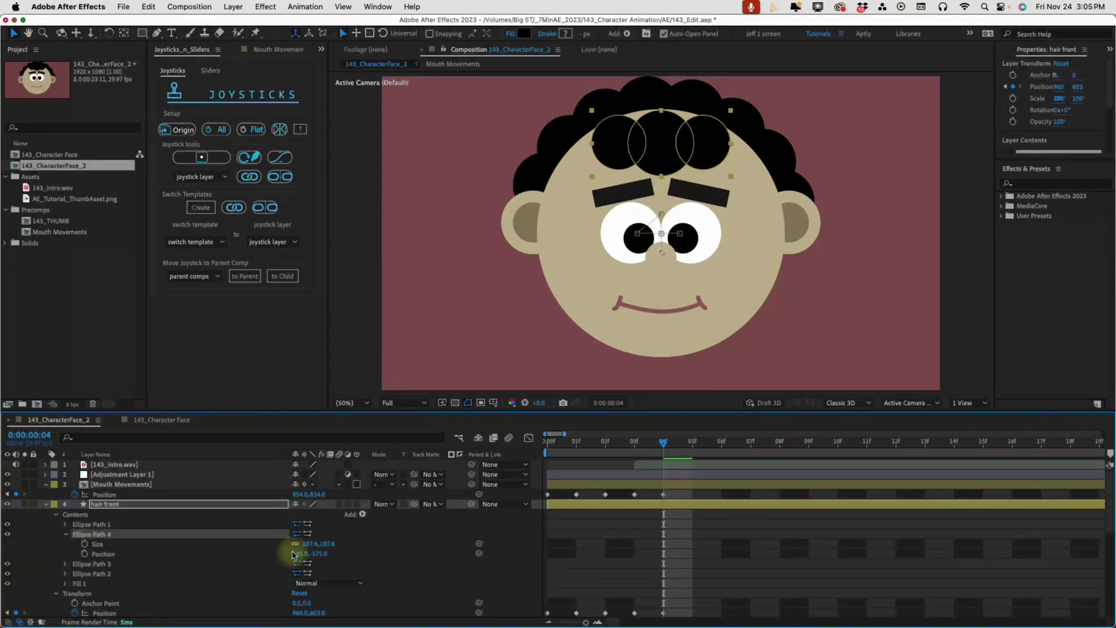
drag(317, 552, 219, 534)
key(ctrl+d)
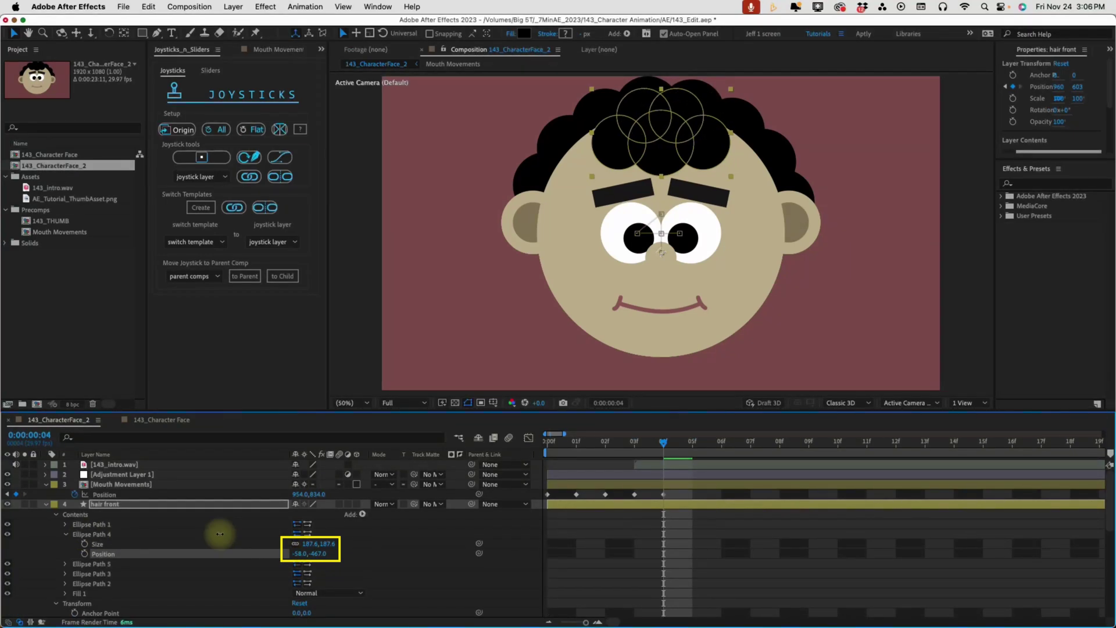
Preview the poses from frame 0 to 4, and show only the keyframed Position of the hair front layer
click(609, 575)
click(547, 443)
click(662, 446)
click(102, 504)
key(u)
click(683, 497)
At frame 4, shift the seven yellow-labelled layers farther down, putting the left brow at Y 424 and the nose at Y 657
click(113, 485)
shift+click(110, 603)
scroll(332, 568, down, 3)
mouse_move(318, 536)
mouse_down()
mouse_move(339, 536)
mouse_move(324, 517)
mouse_up()
click(682, 476)
At frame 4, raise both ears to Y 470 and the hair back layer to Y 521
scroll(120, 583, down, 2)
click(120, 583)
shift+click(116, 562)
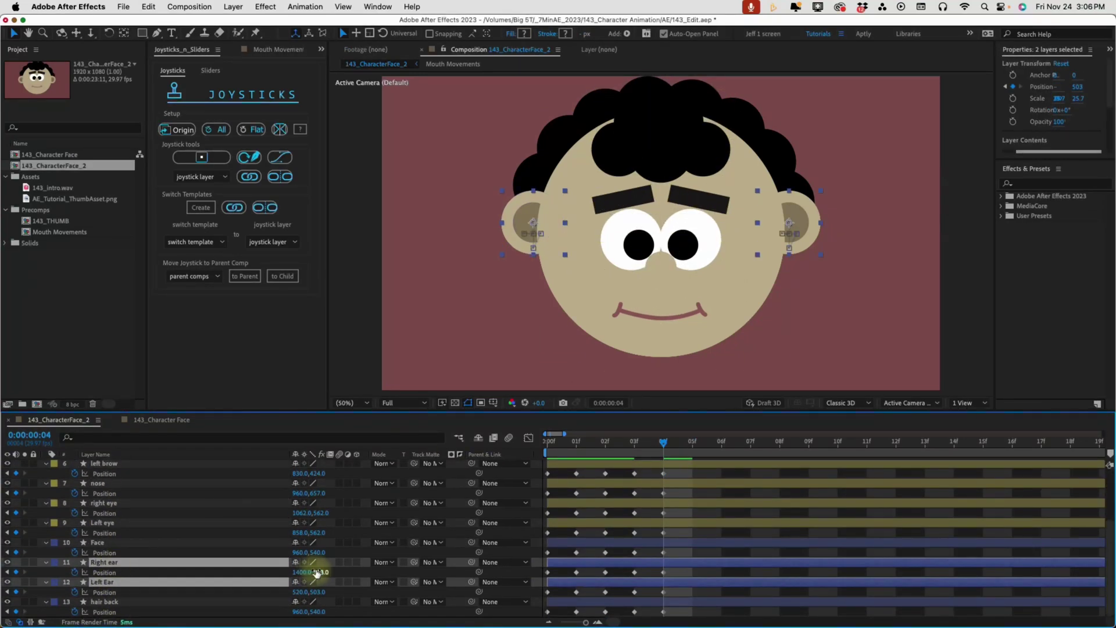
drag(317, 573, 298, 572)
click(162, 601)
drag(319, 611, 292, 609)
drag(562, 442, 663, 446)
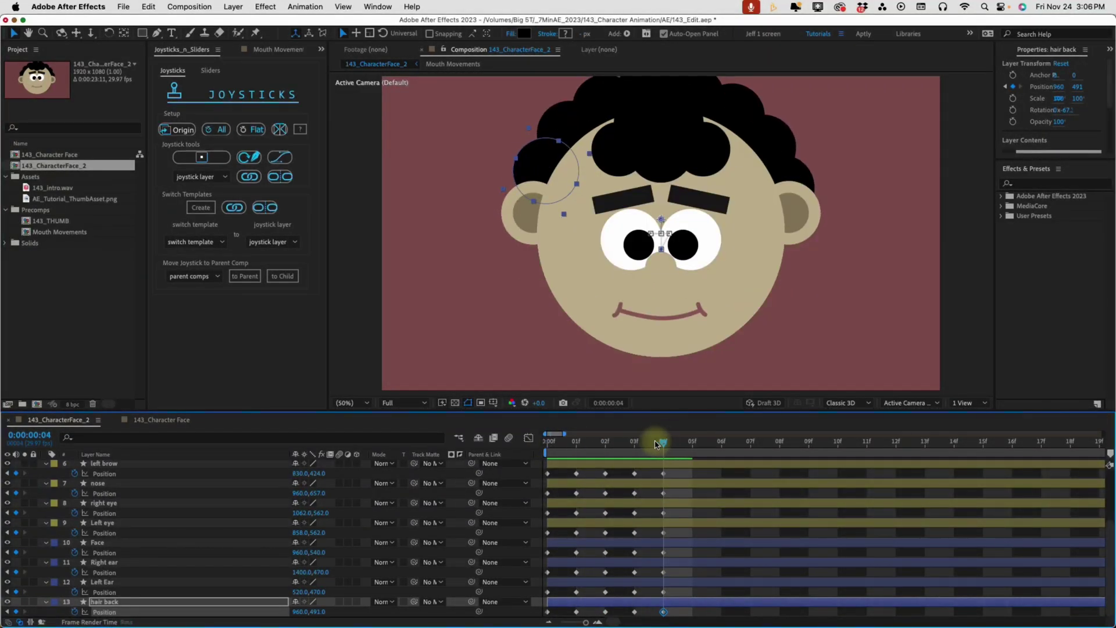
drag(317, 613, 325, 610)
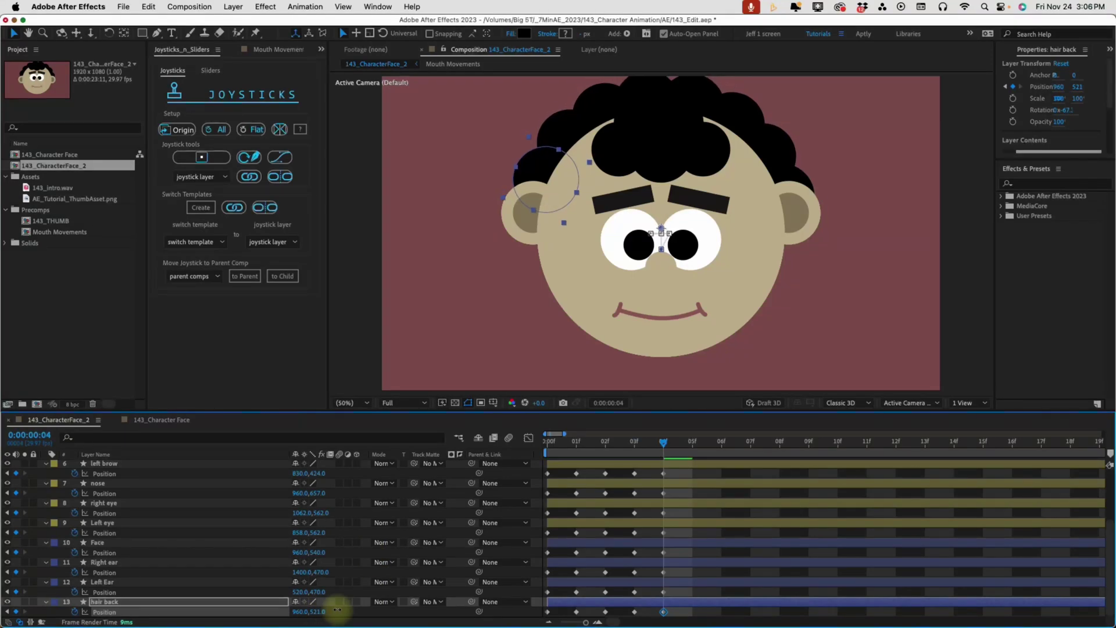
At frame 0, create a joystick named Face Control from all layers except 143_intro.wav and Adjustment Layer 1
drag(567, 446, 547, 447)
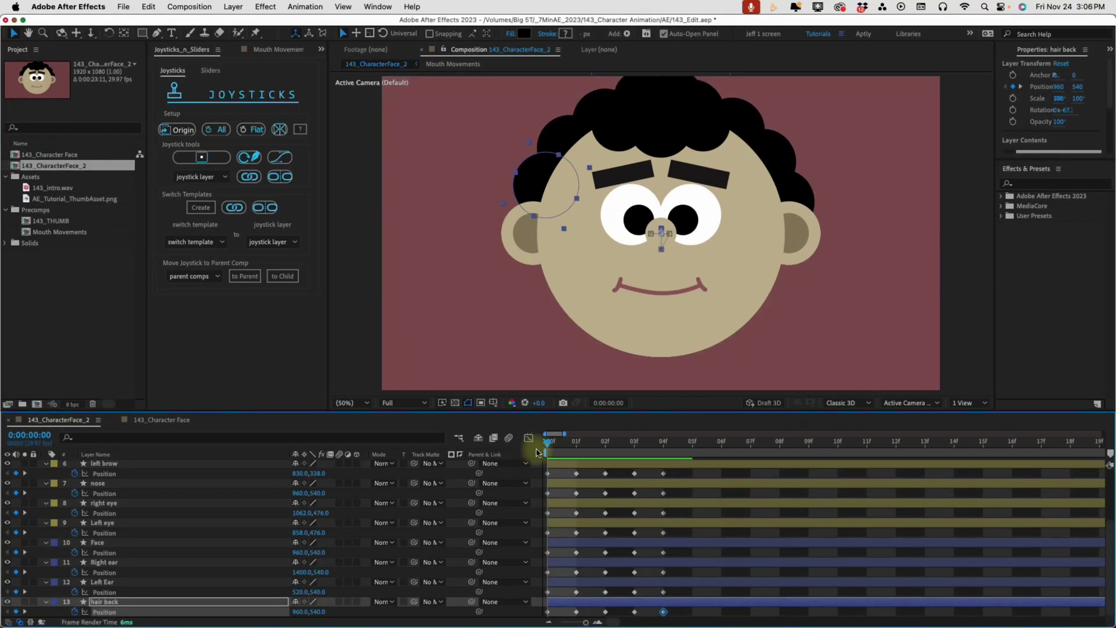
click(143, 601)
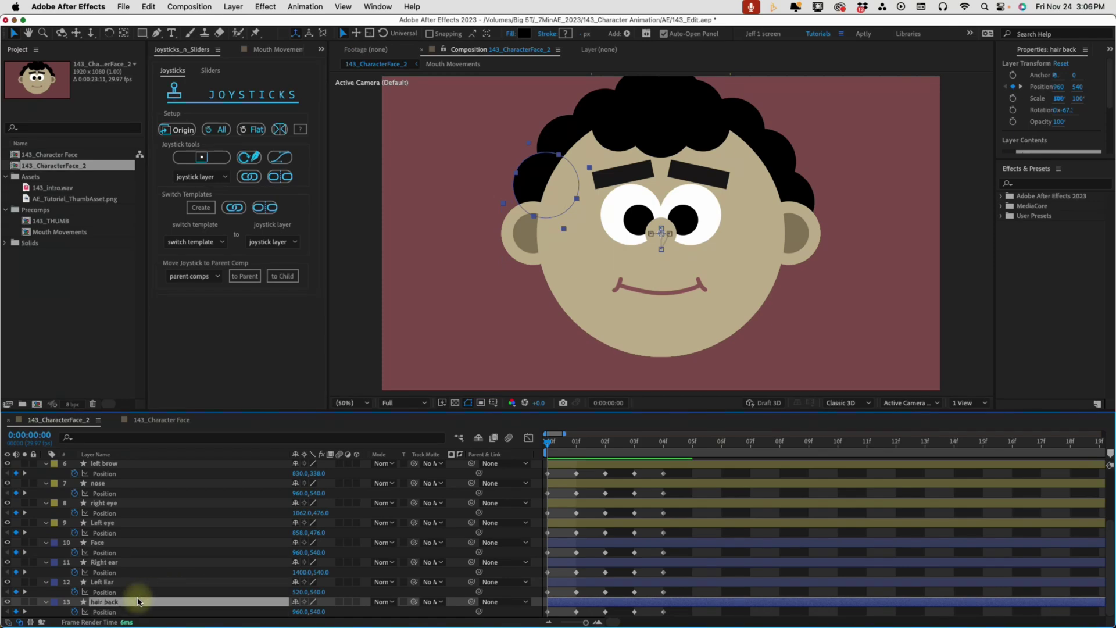
key(super+a)
scroll(95, 559, up, 3)
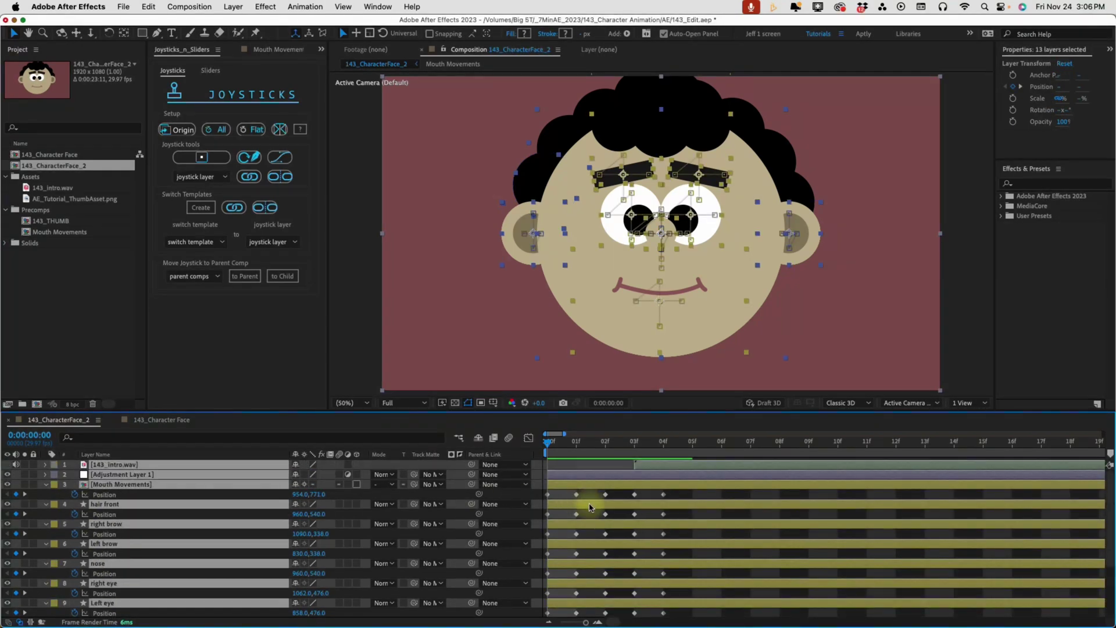
super+click(133, 473)
super+click(125, 464)
scroll(127, 546, down, 3)
scroll(115, 595, up, 3)
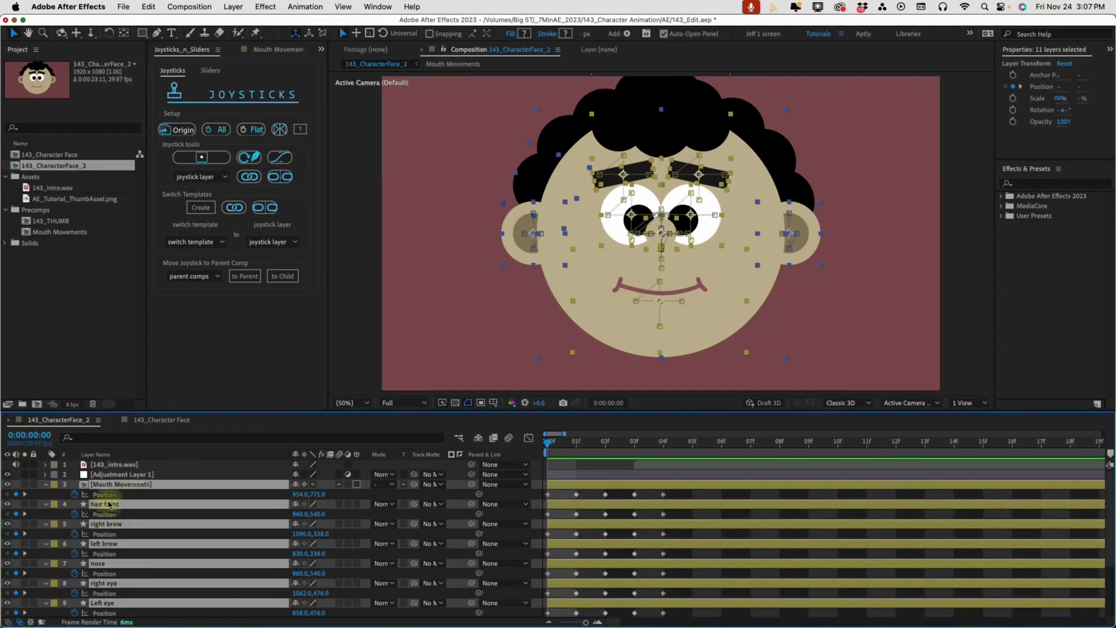
click(202, 158)
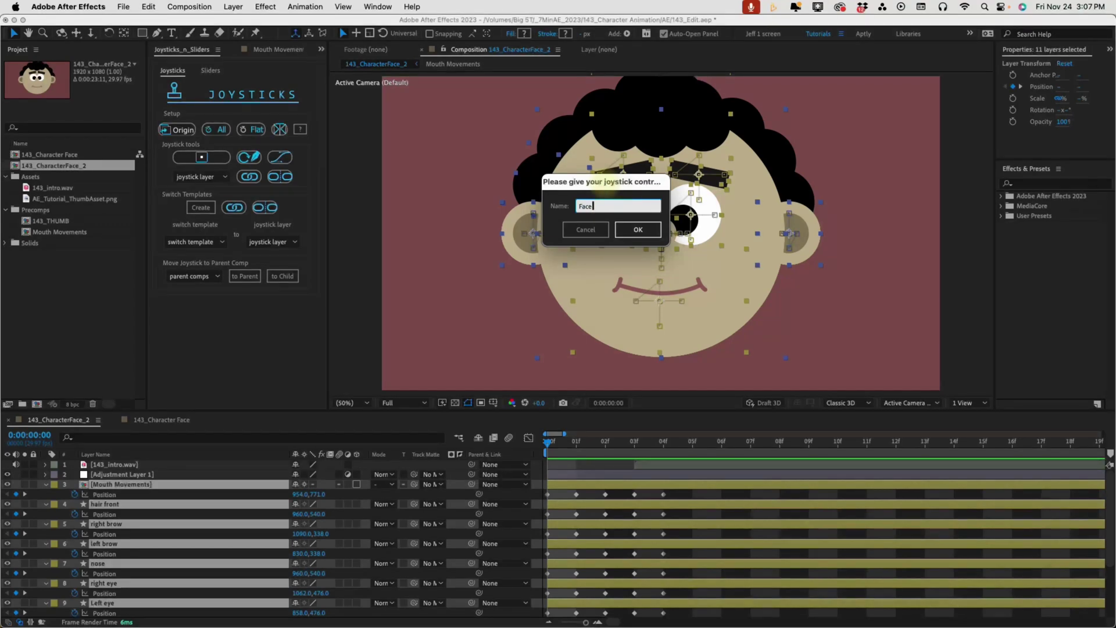
text(Face Control)
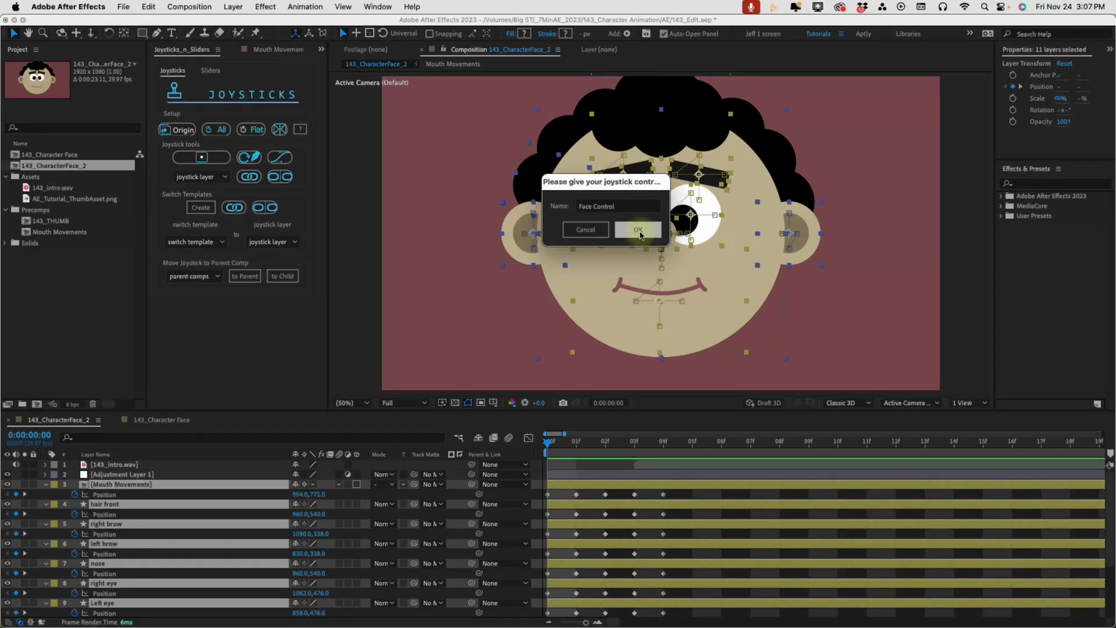
click(638, 230)
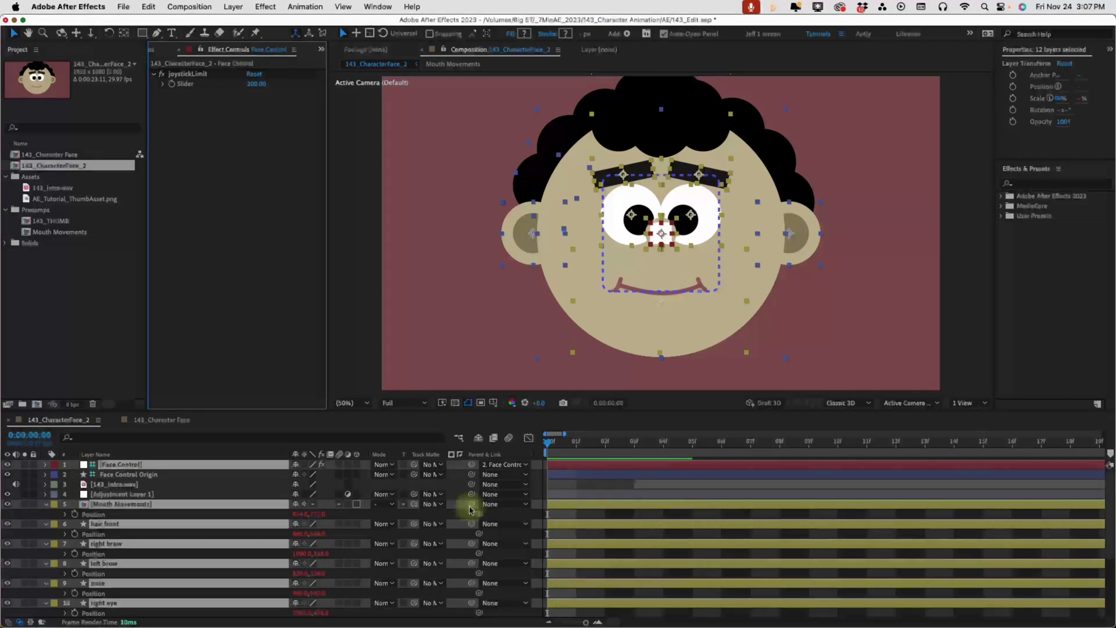
Collapse the properties of all layers in the timeline and clear the selection
click(43, 510)
key(super+a)
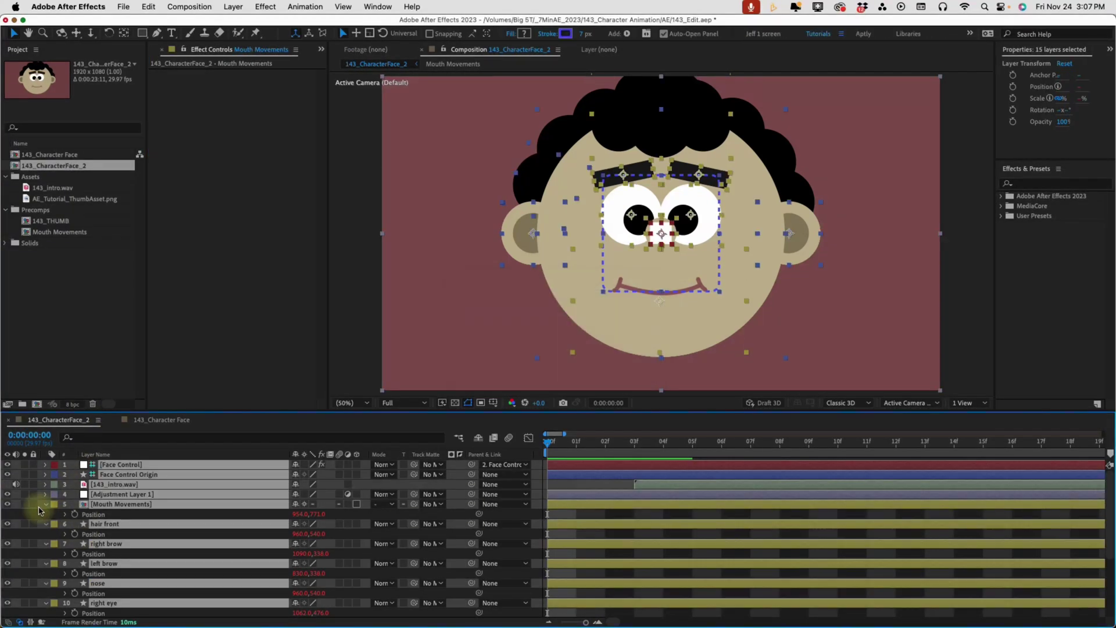
click(44, 505)
click(233, 612)
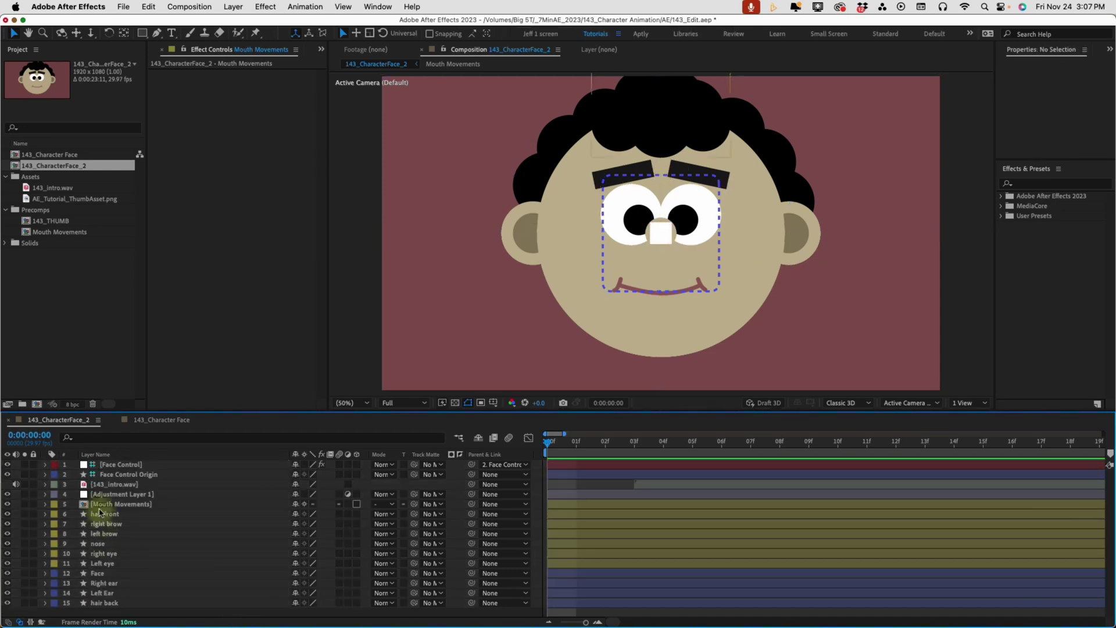
Mark the layers from Mouth Movements through Left Ear as shy and hide shy layers in the timeline
click(115, 507)
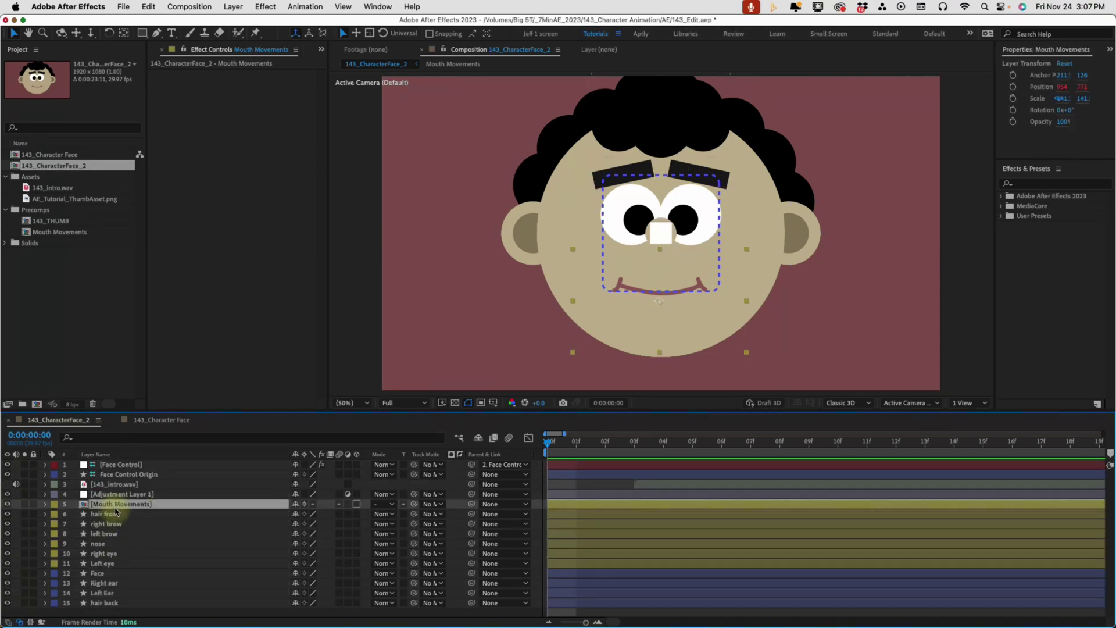
shift+click(114, 594)
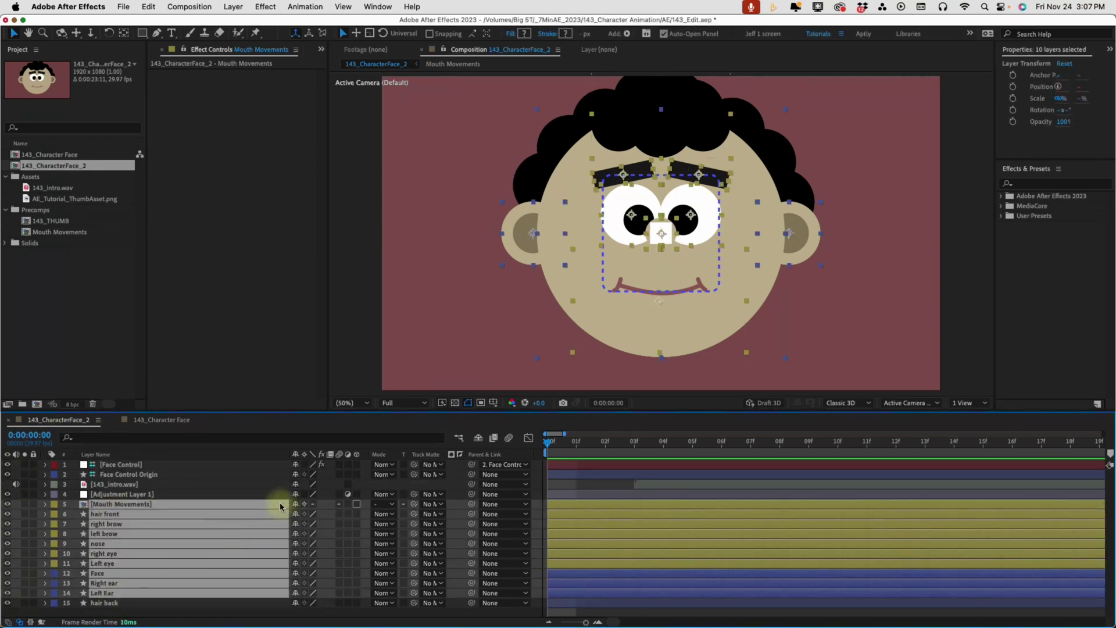
click(478, 440)
Move Face Control Origin beside the head to 235, 277 and scale it down to 63.7%
click(143, 465)
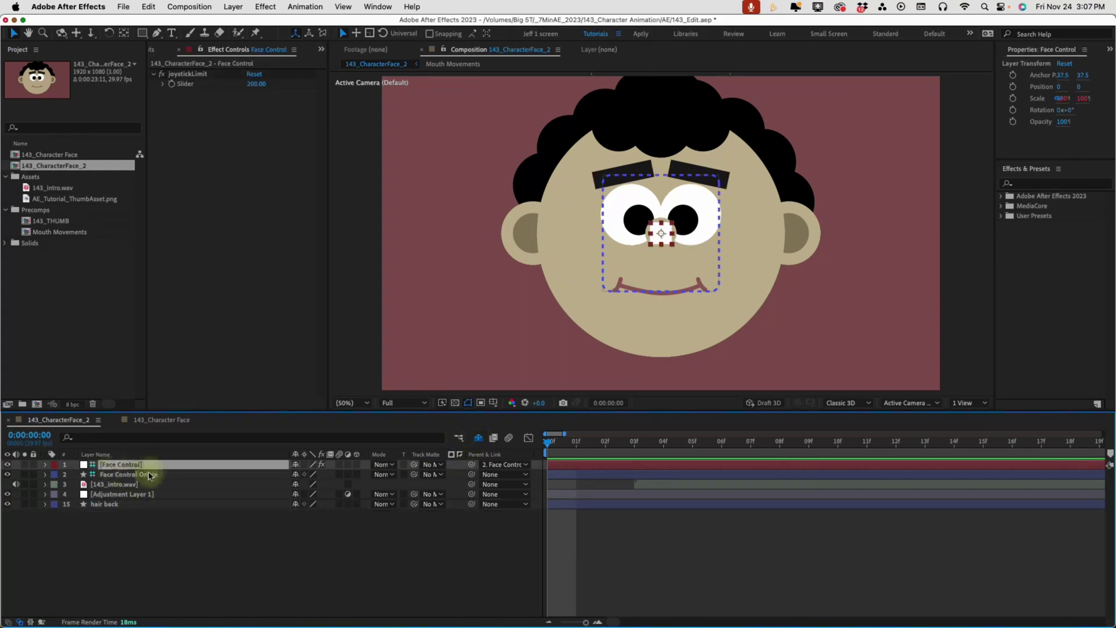
click(134, 476)
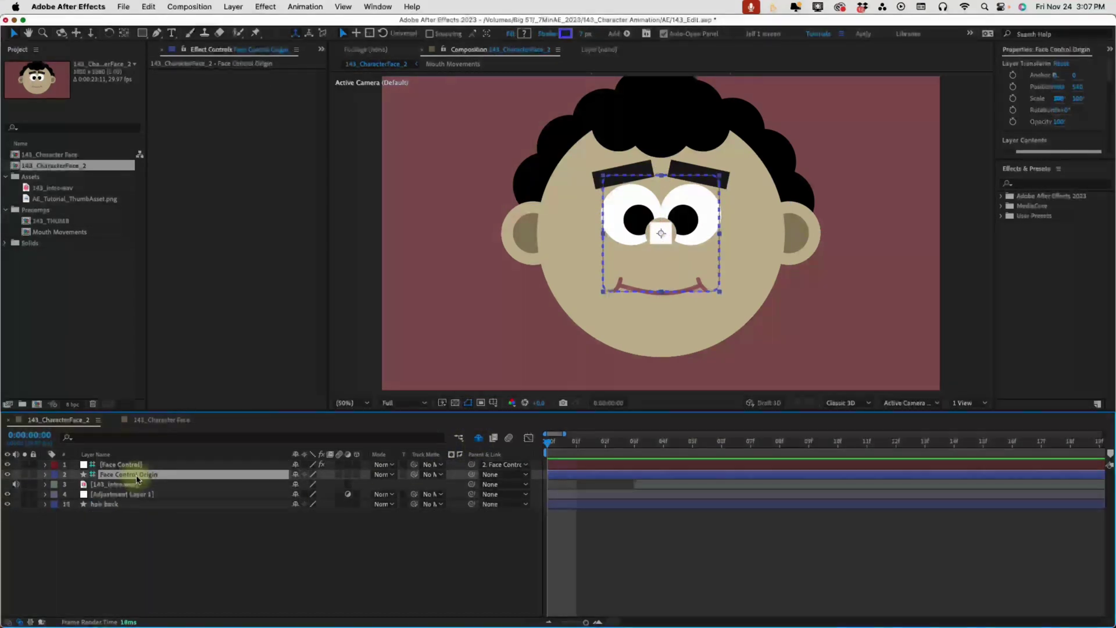
key(p)
drag(301, 490, 23, 484)
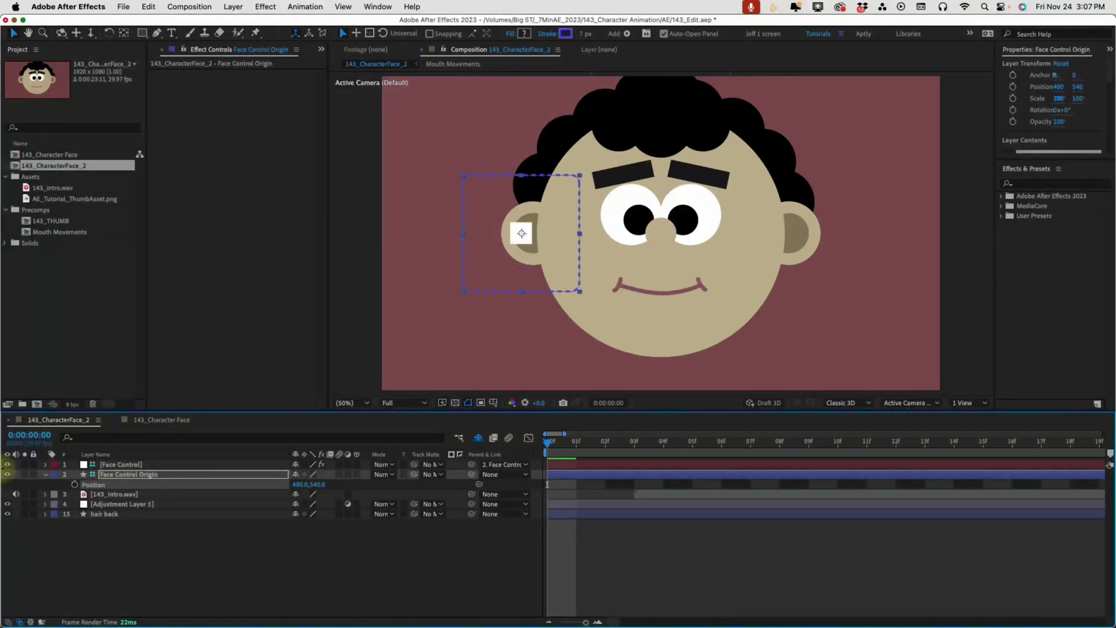
drag(293, 484, 139, 471)
key(shift+s)
drag(307, 494, 141, 501)
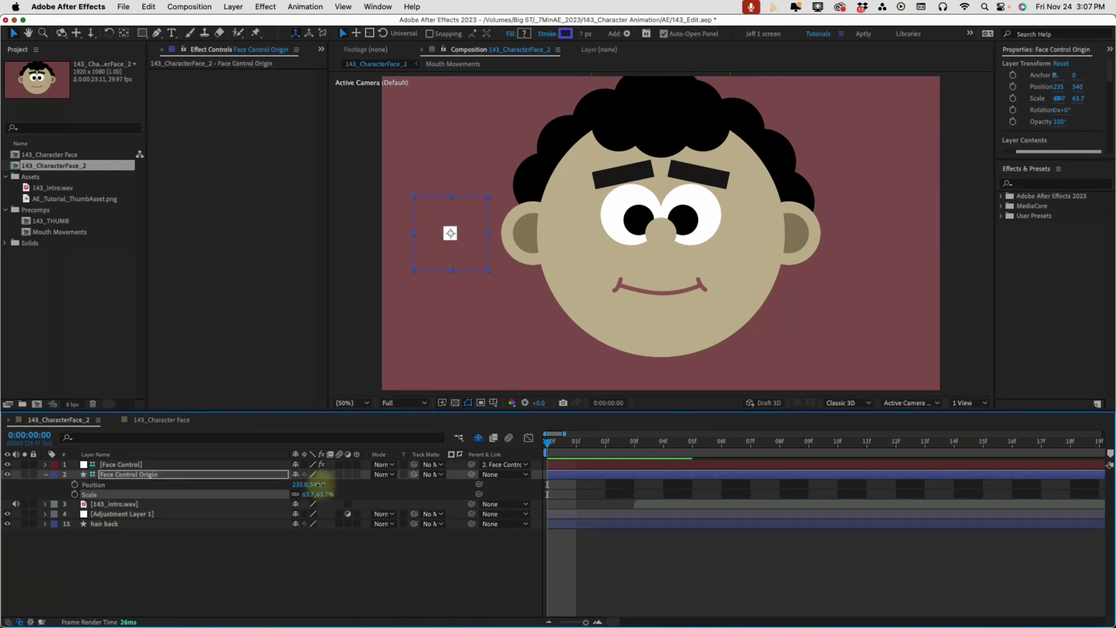
drag(317, 484, 195, 465)
Change the composition's background color to orange
key(super+k)
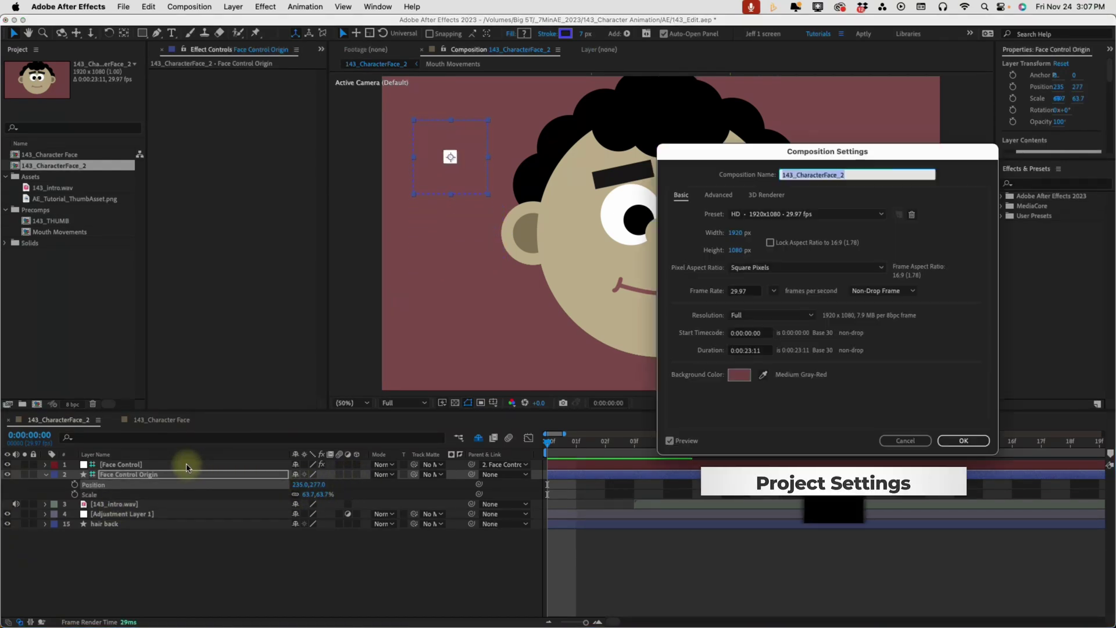
click(738, 375)
drag(828, 236, 908, 190)
click(917, 234)
drag(918, 273, 919, 308)
click(901, 177)
click(1010, 173)
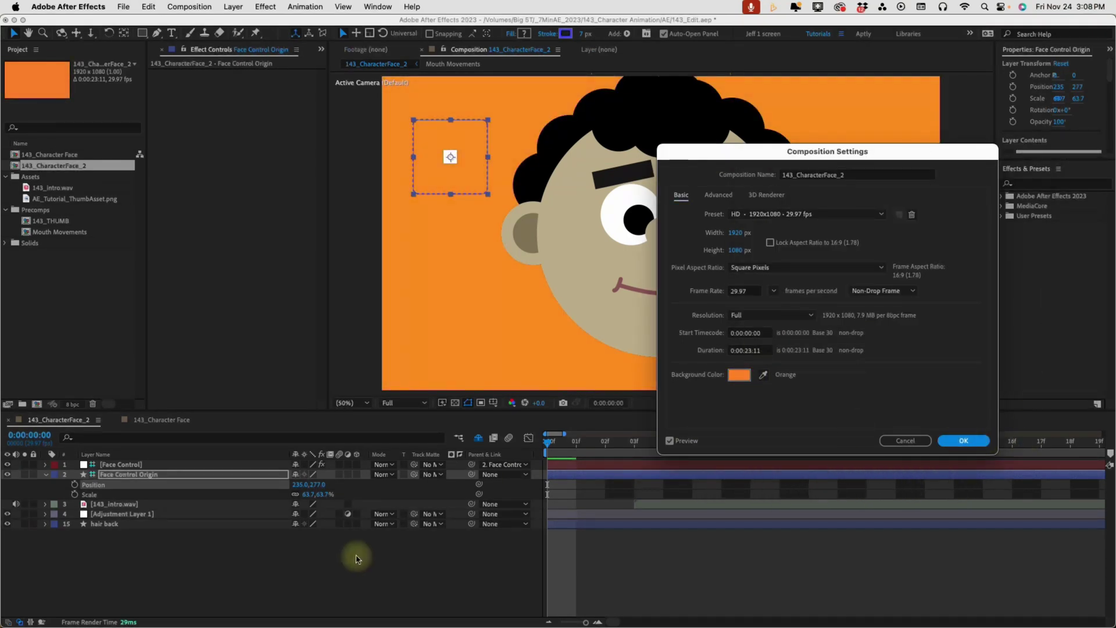
key(Return)
Test the head turn by moving the Face Control joystick, leaving its Position at -16, 8
click(122, 464)
key(p)
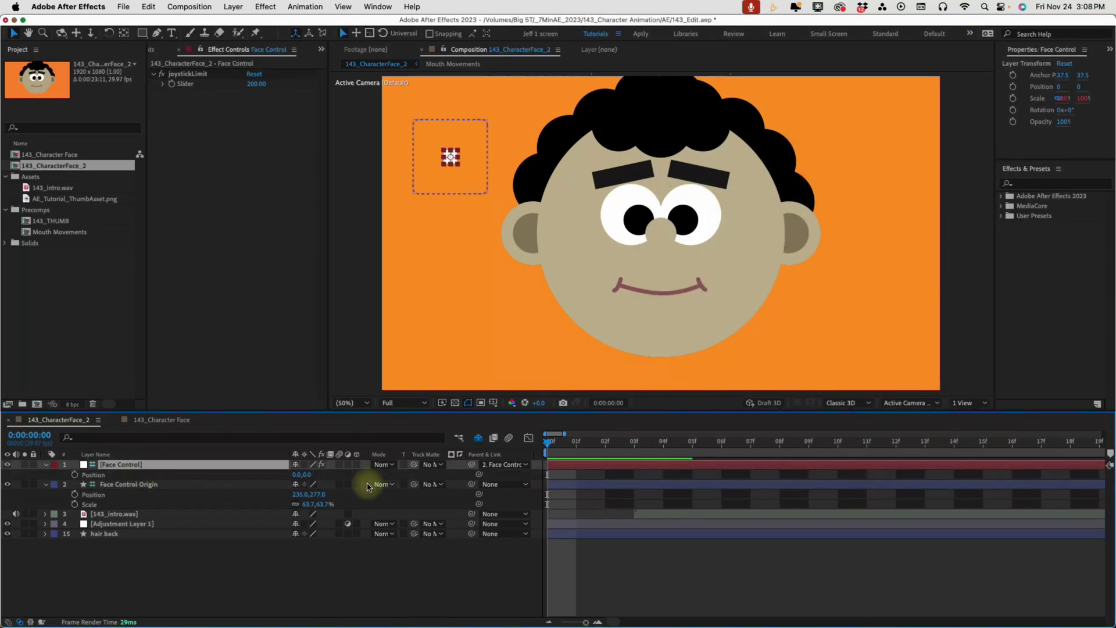
mouse_move(301, 474)
mouse_down()
mouse_move(395, 475)
mouse_move(186, 474)
mouse_move(320, 474)
mouse_move(444, 424)
mouse_move(323, 435)
mouse_move(351, 464)
mouse_move(256, 448)
mouse_move(295, 451)
mouse_move(270, 454)
mouse_up()
Show the shy layers in the timeline again and move the current time to 0:00:00:29
drag(585, 622, 560, 622)
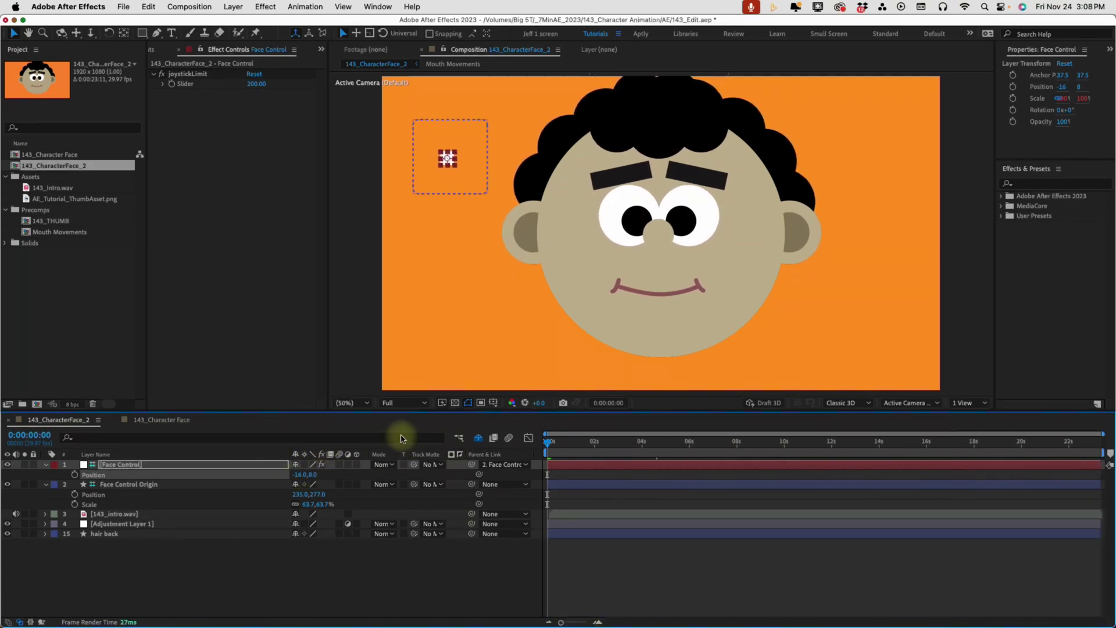
click(479, 439)
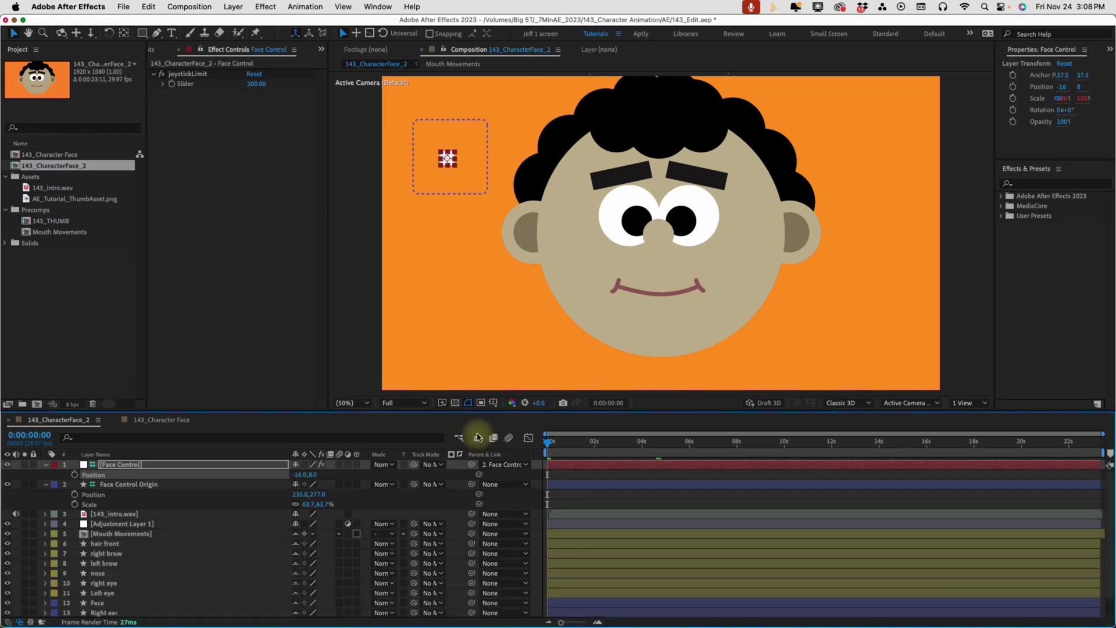
drag(588, 444, 570, 444)
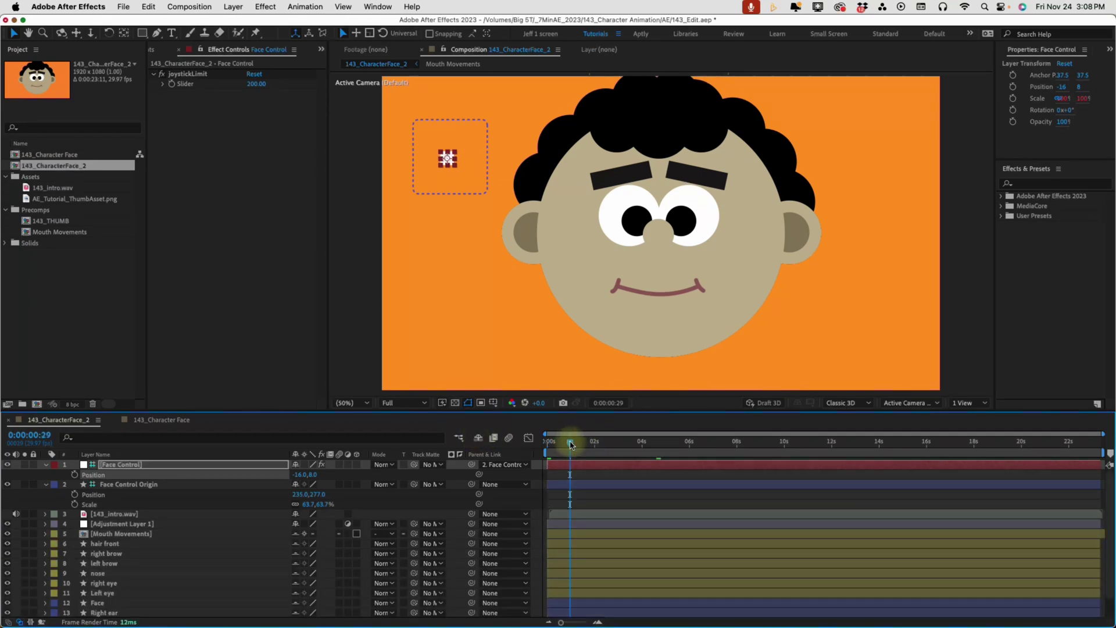
drag(561, 623, 570, 622)
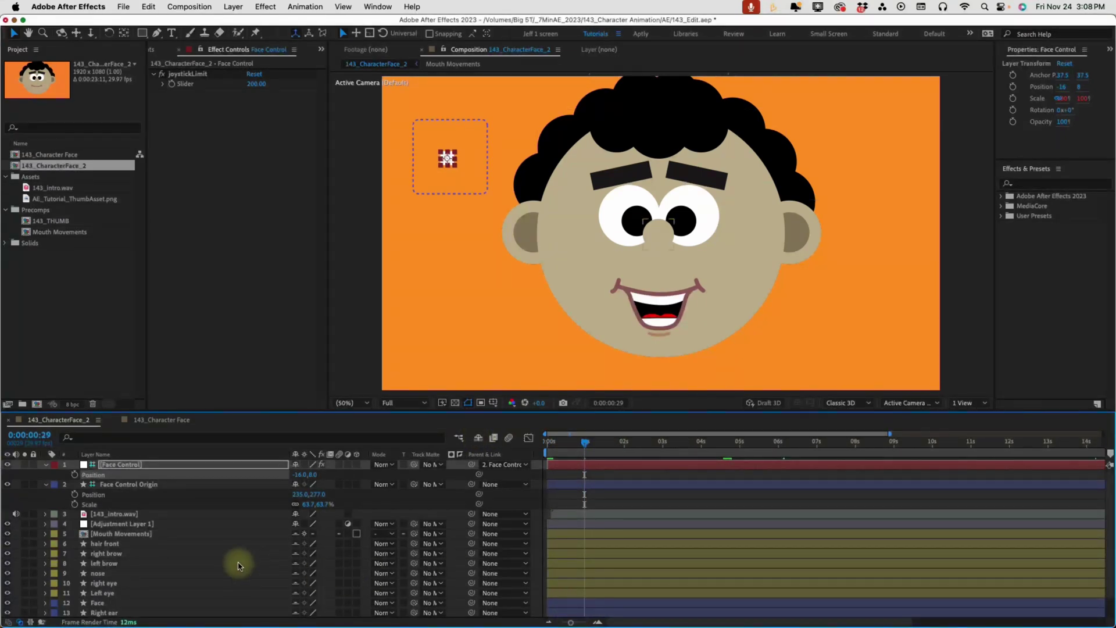
Show the Scale of the right eye and Left eye layers and keyframe the right eye's Scale at 0:00:00:29
click(107, 583)
shift+click(113, 593)
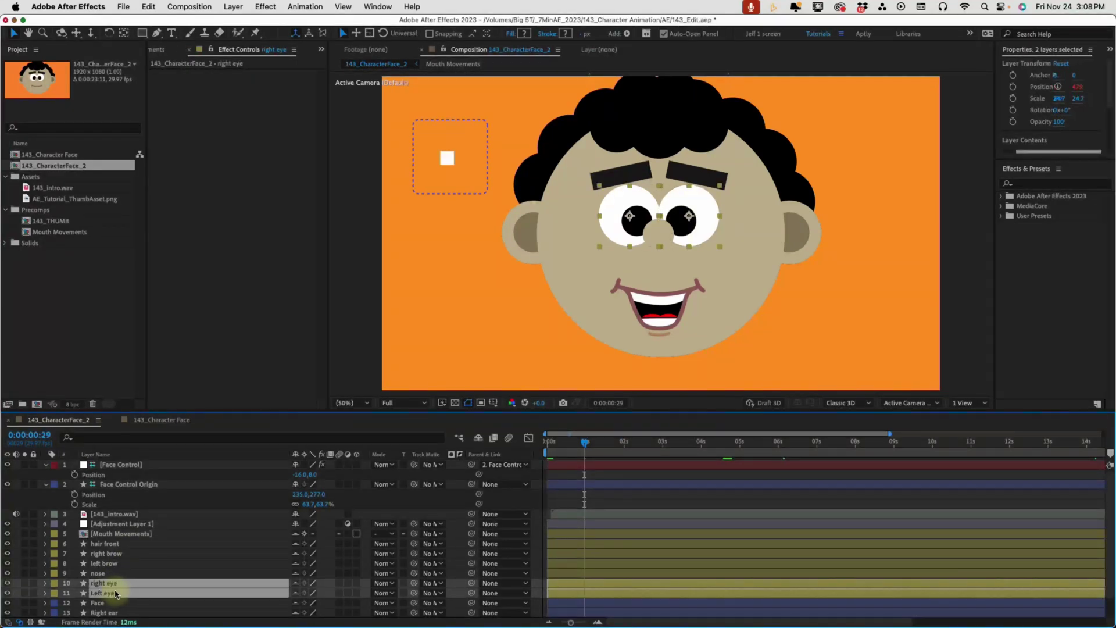
key(s)
scroll(87, 576, down, 2)
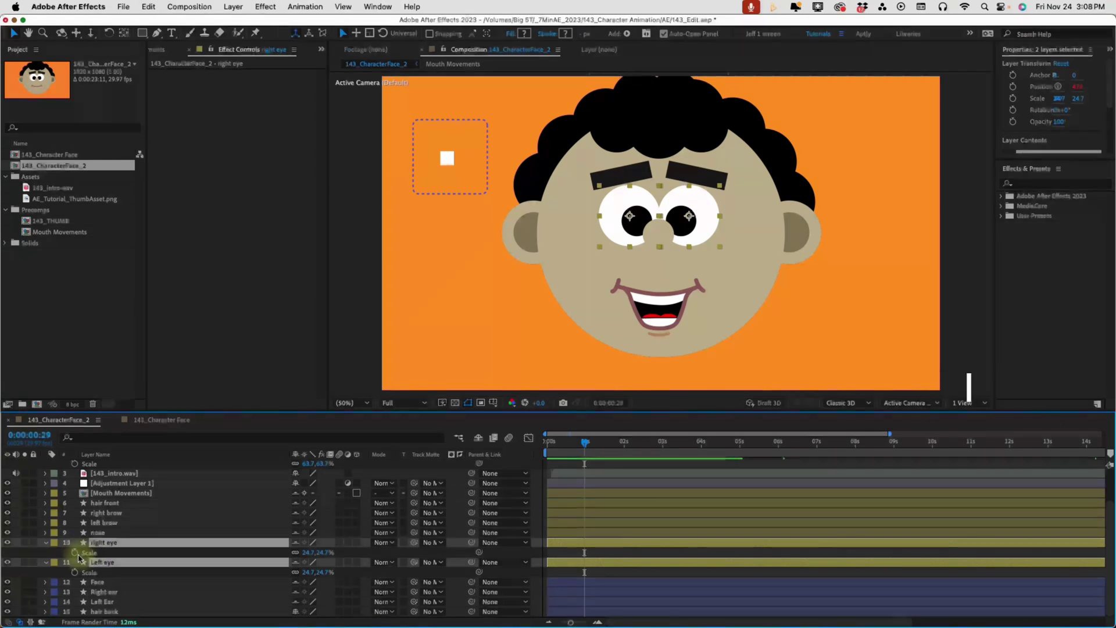
click(74, 553)
key(equal)
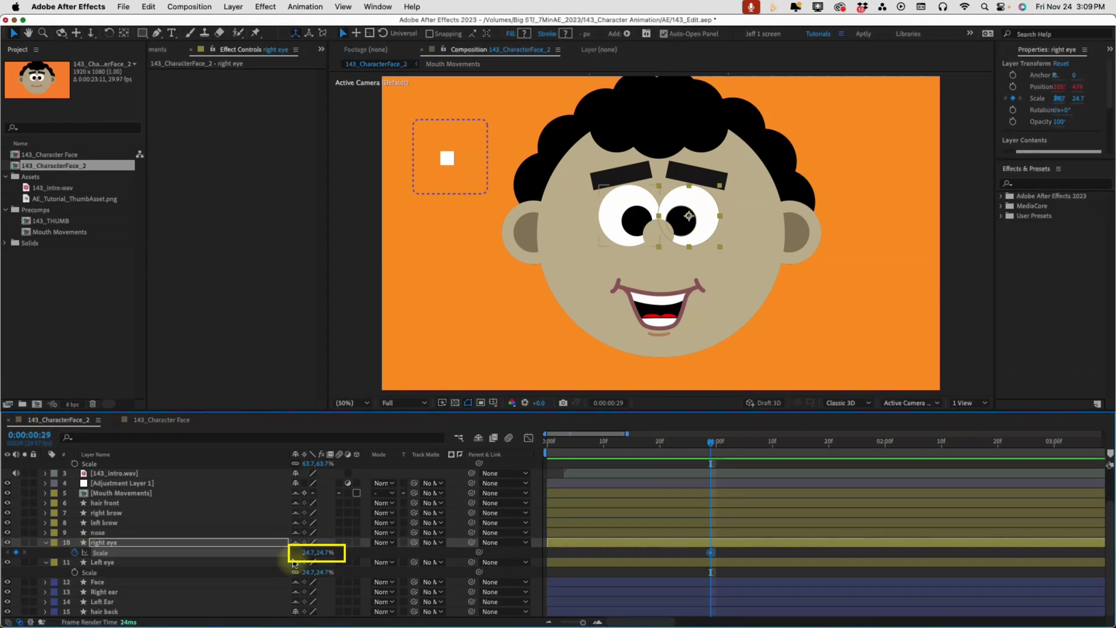
Close the right eye at 0:00:01:01 by setting its vertical Scale to 0%
click(721, 443)
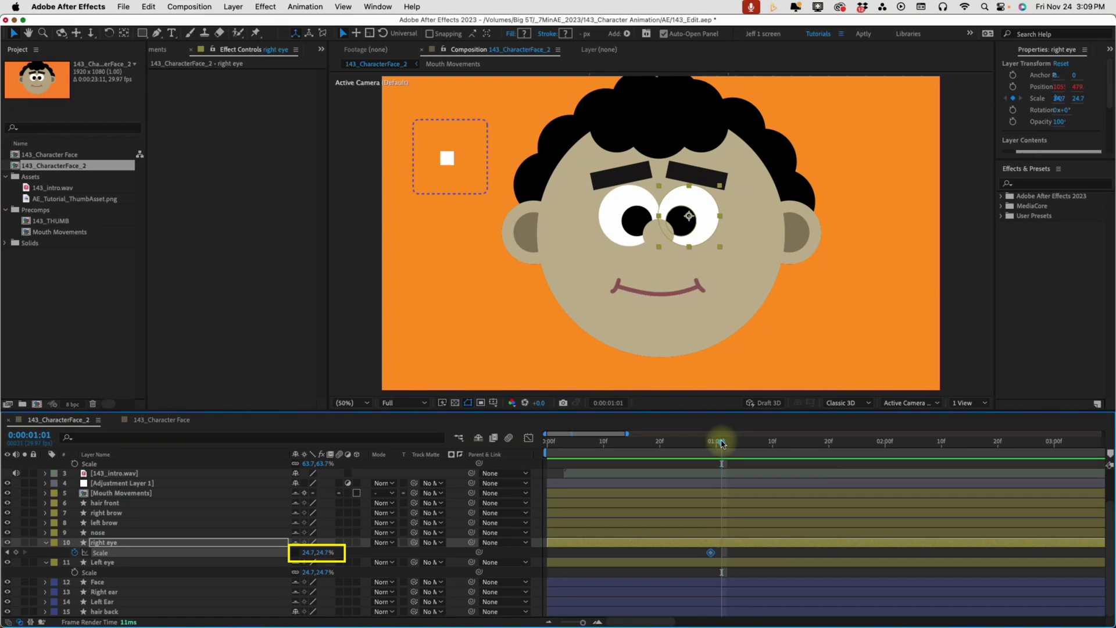
click(323, 553)
text(0)
key(Return)
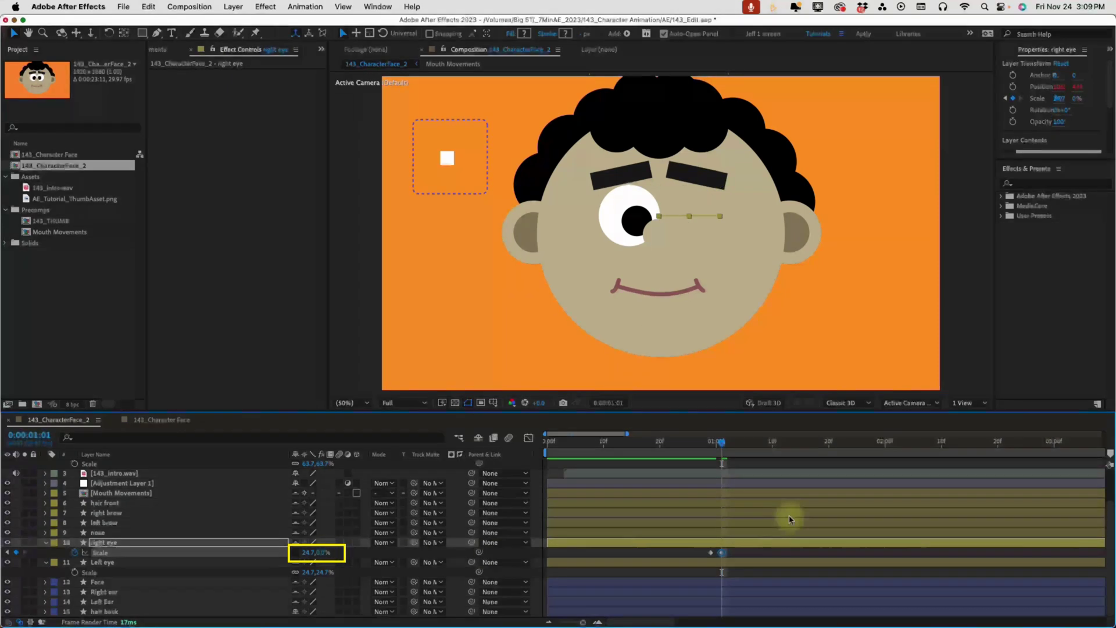
Copy the right eye's open Scale keyframe to 0:00:01:03 and add another keyframe with the same Scale at 0:00:03:14
drag(721, 445, 727, 445)
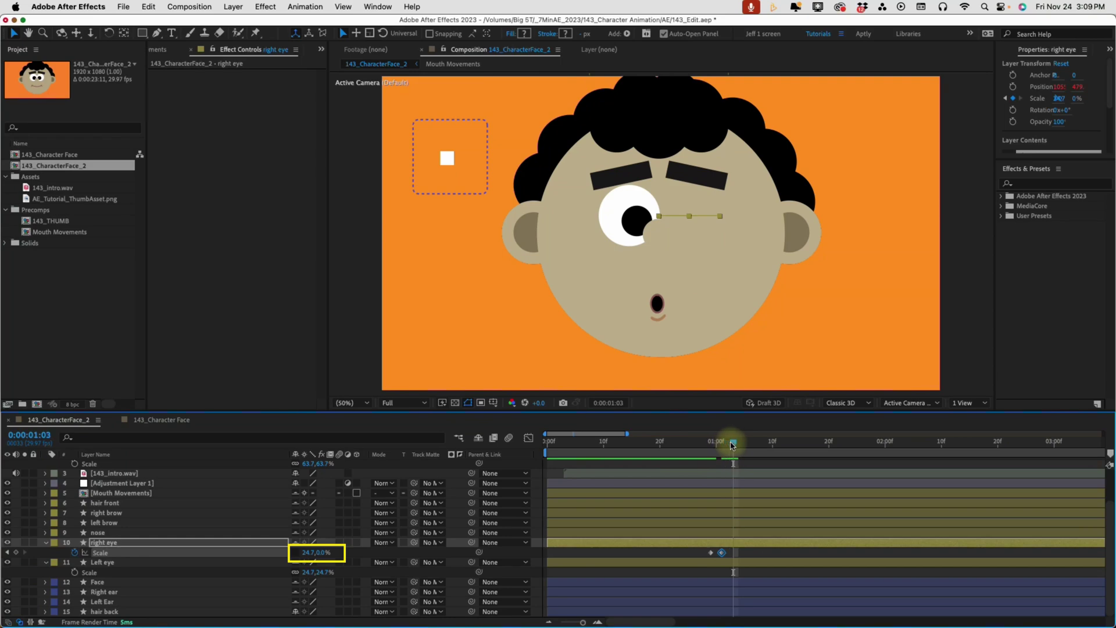
click(710, 552)
key(super+c)
key(super+v)
drag(714, 445, 936, 445)
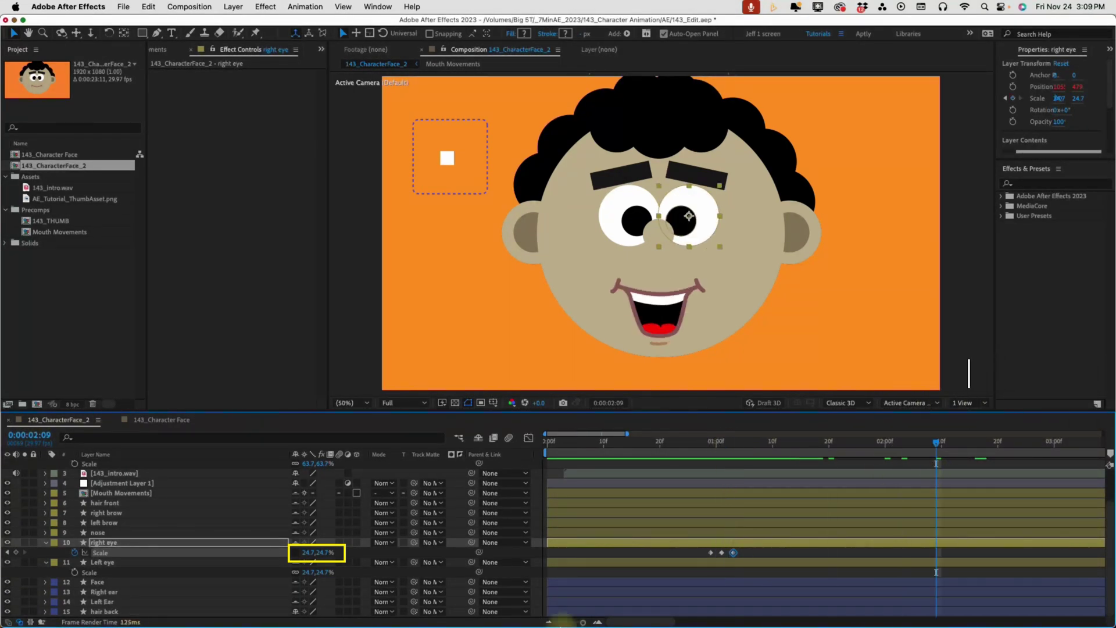
click(548, 622)
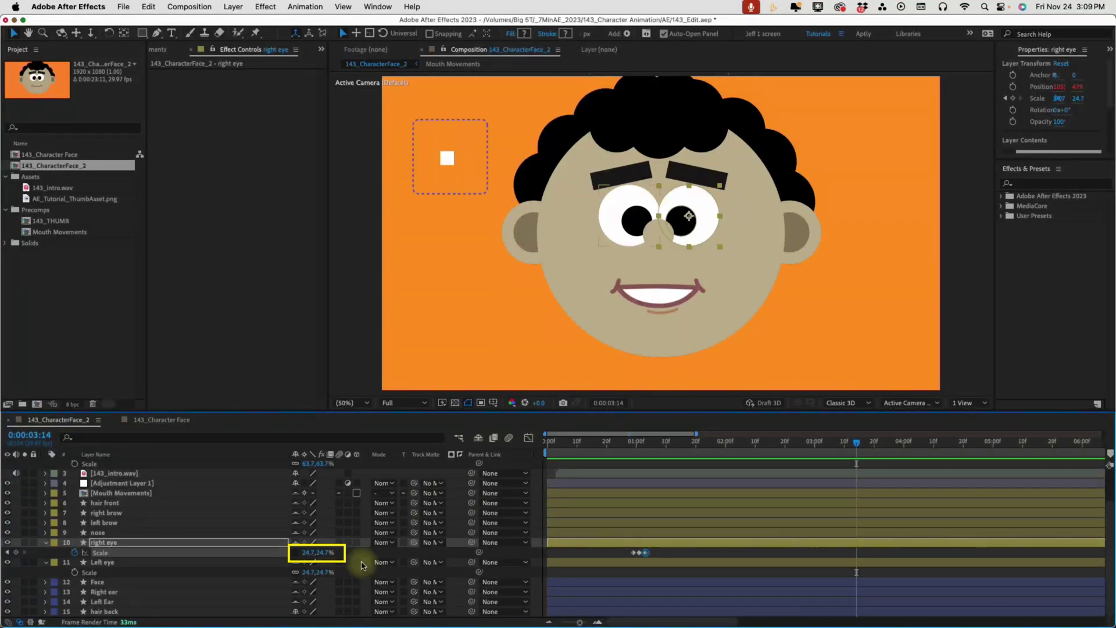
click(16, 552)
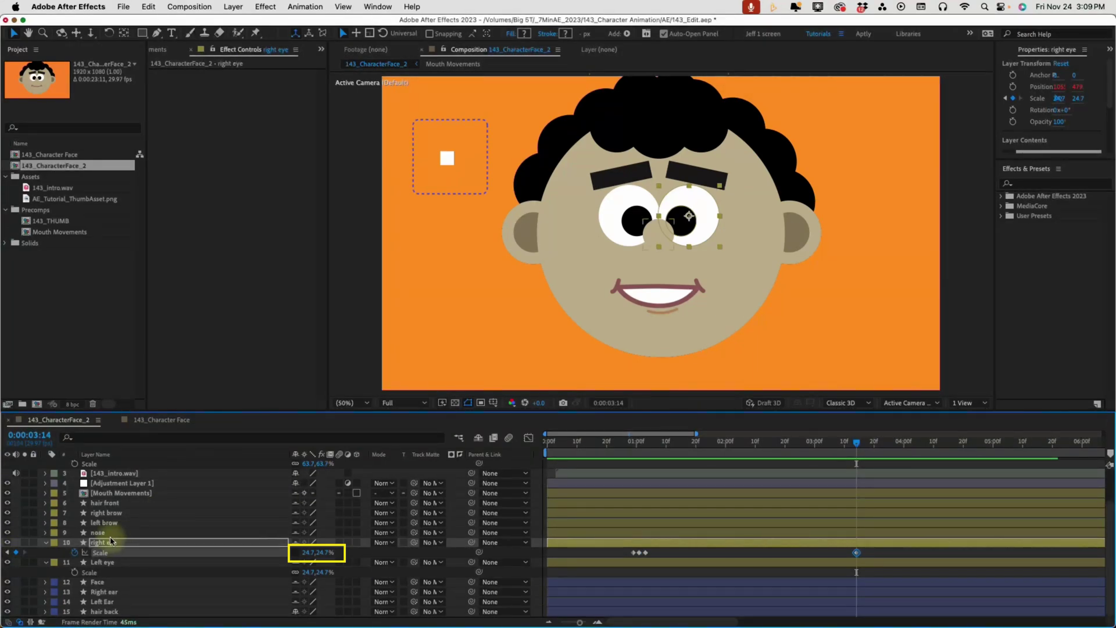
Add a loopOut() expression to the right eye's Scale so the blink repeats
alt+click(74, 552)
text(loo)
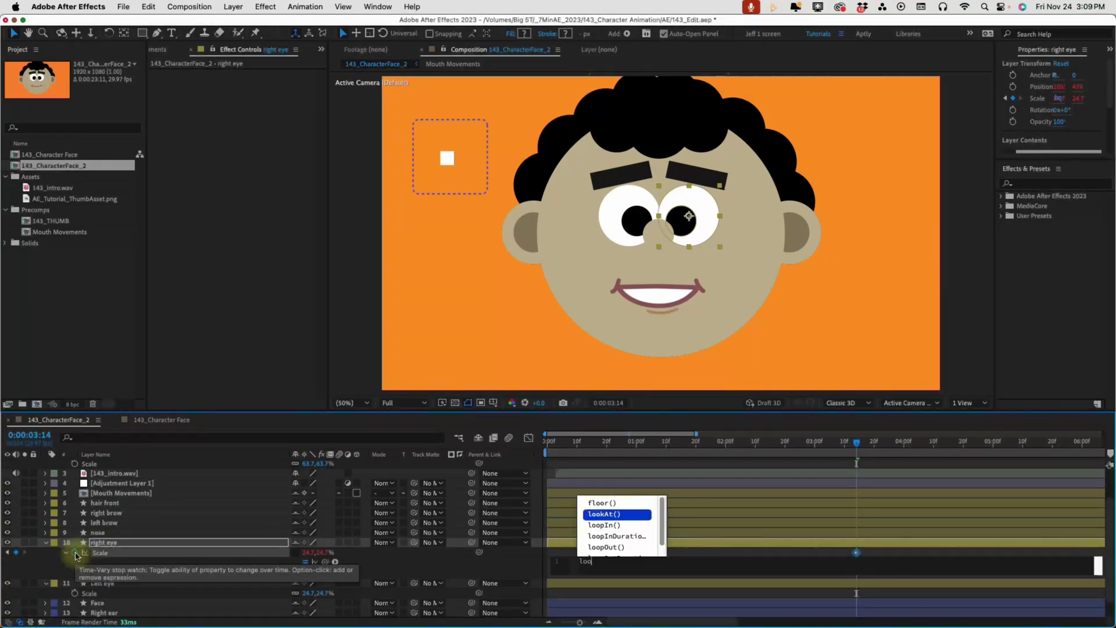
key(Down)
key(Down)
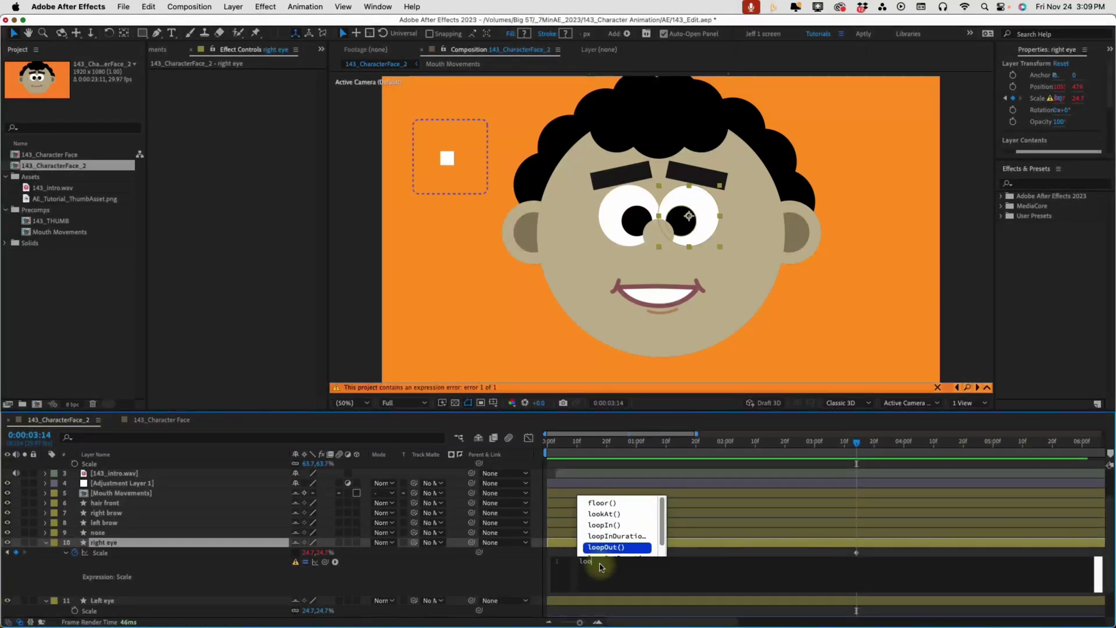
key(Return)
Copy the right eye's Scale keyframes and expression onto the Left eye layer at 0:00:00:29 and reveal its expression
click(147, 543)
click(123, 555)
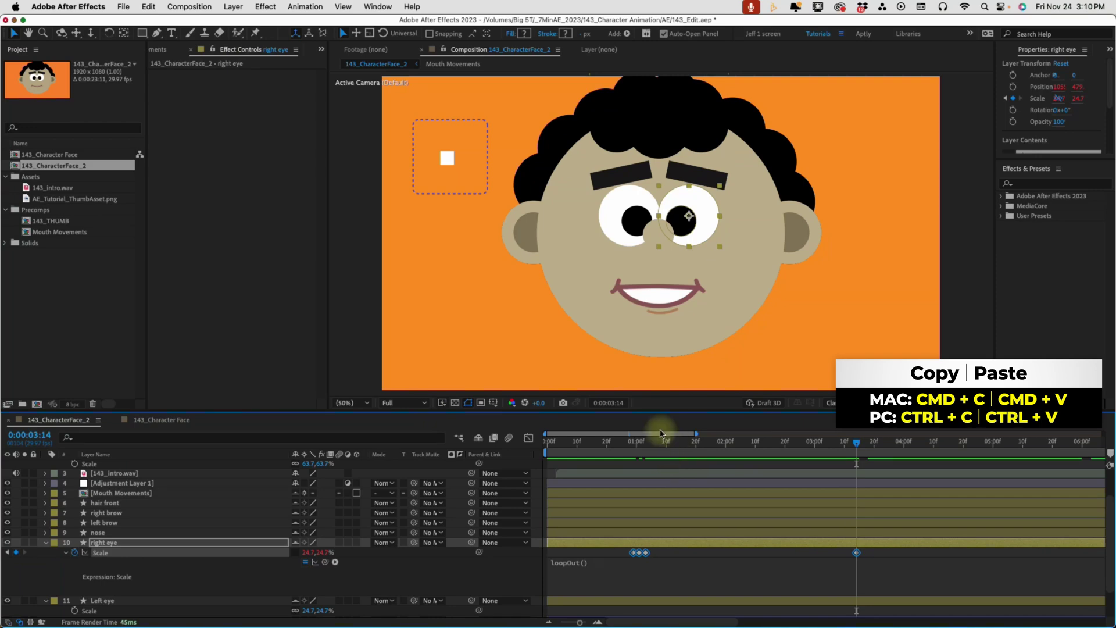
click(633, 442)
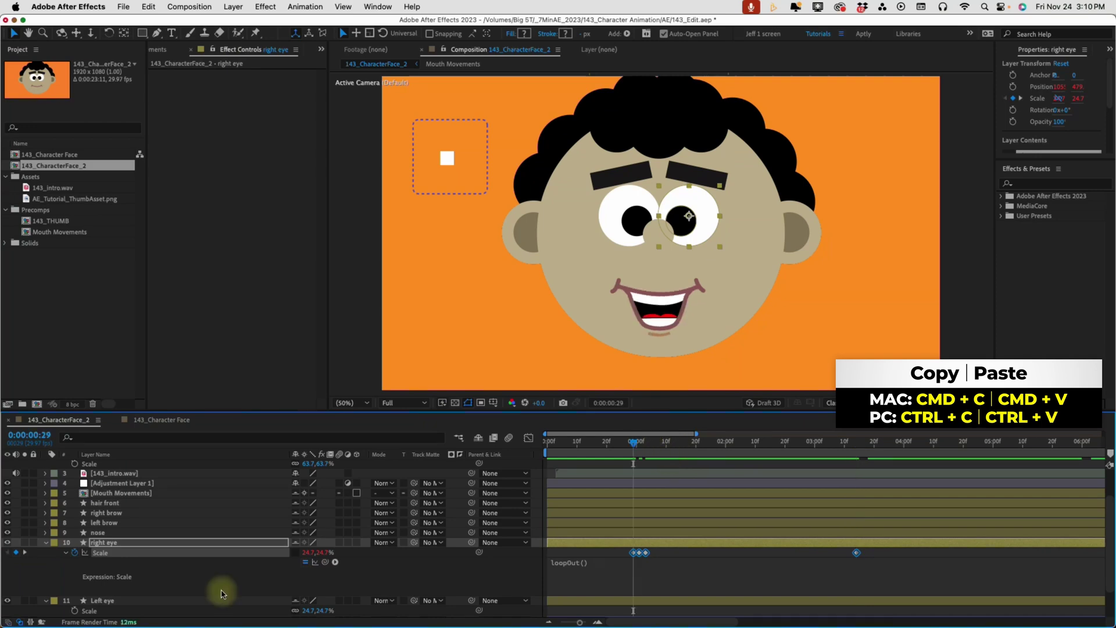
click(137, 600)
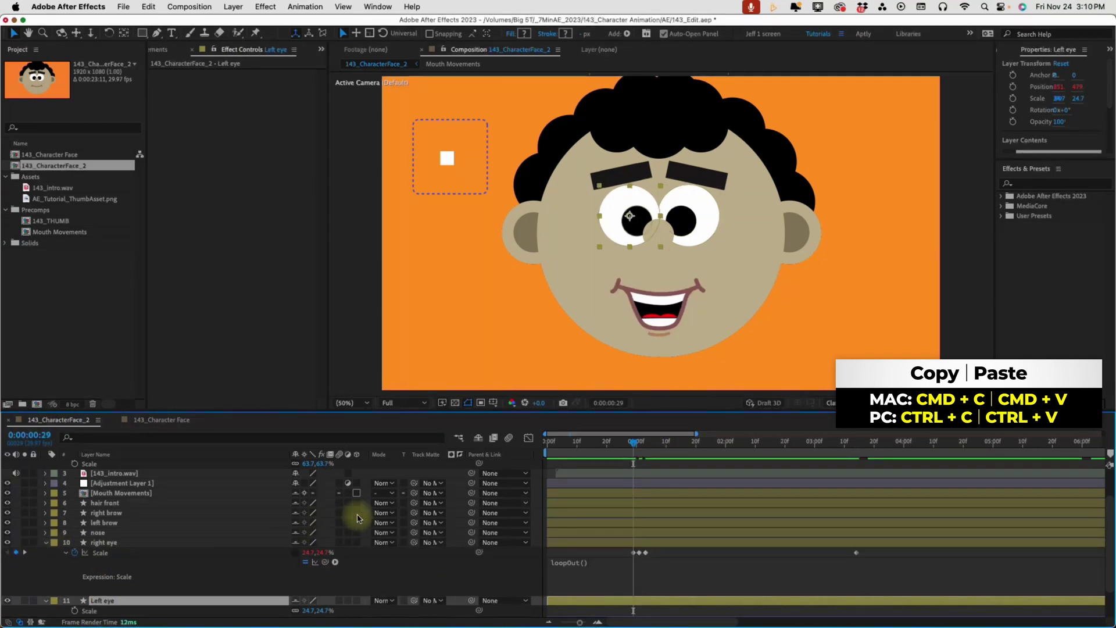
key(super+v)
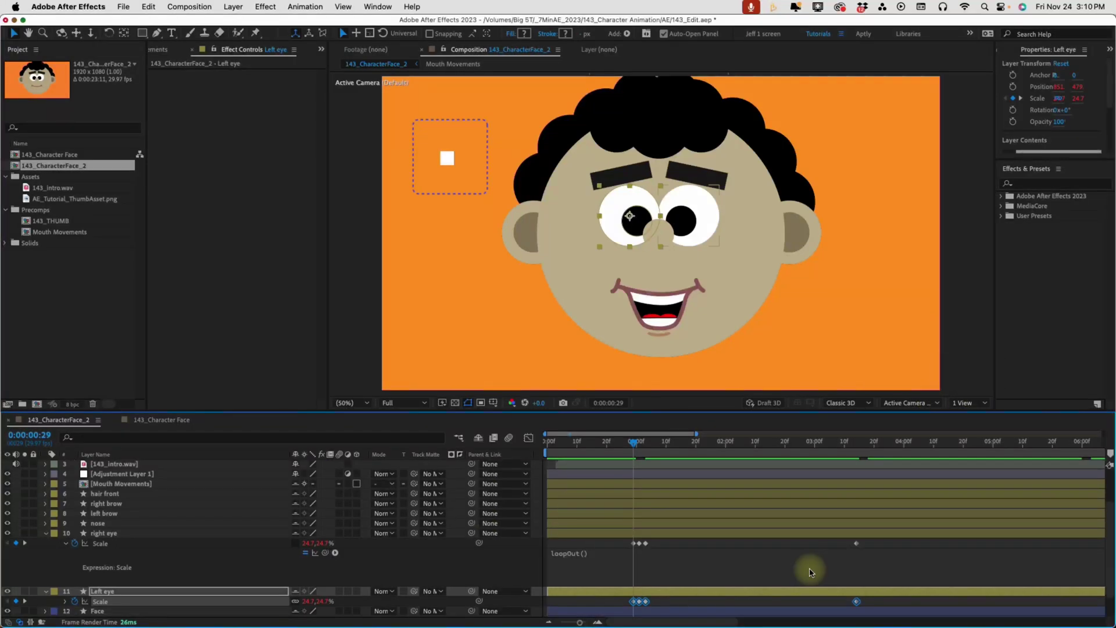
scroll(810, 572, down, 3)
click(66, 572)
Mute the 143_intro.wav layer and preview the looping eye blinks
click(623, 445)
key(space)
scroll(201, 492, up, 1)
scroll(200, 491, up, 3)
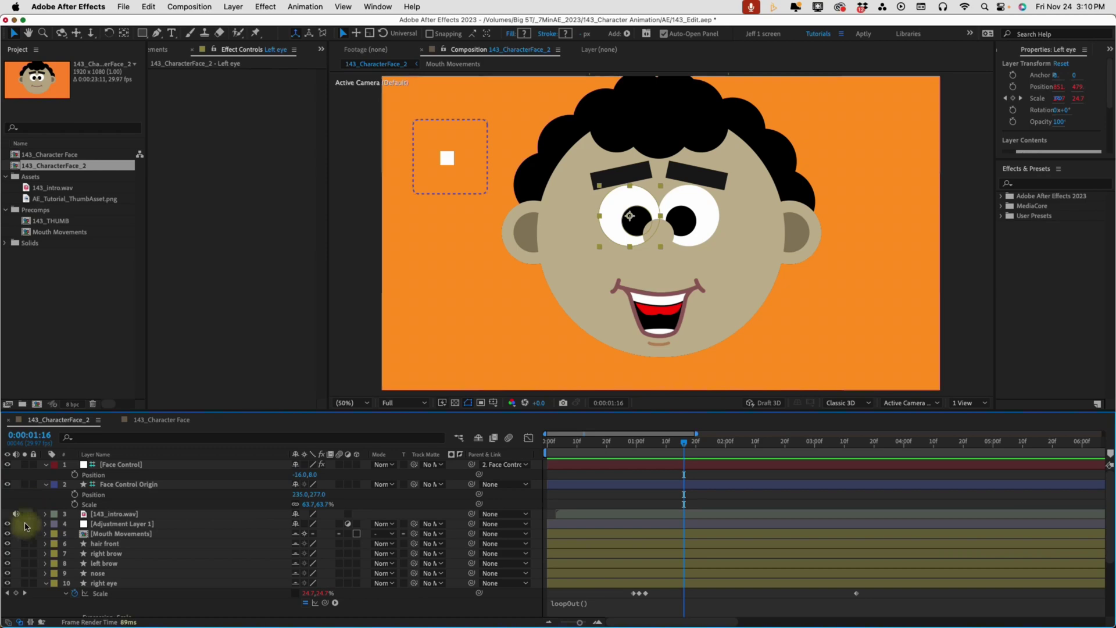
click(609, 442)
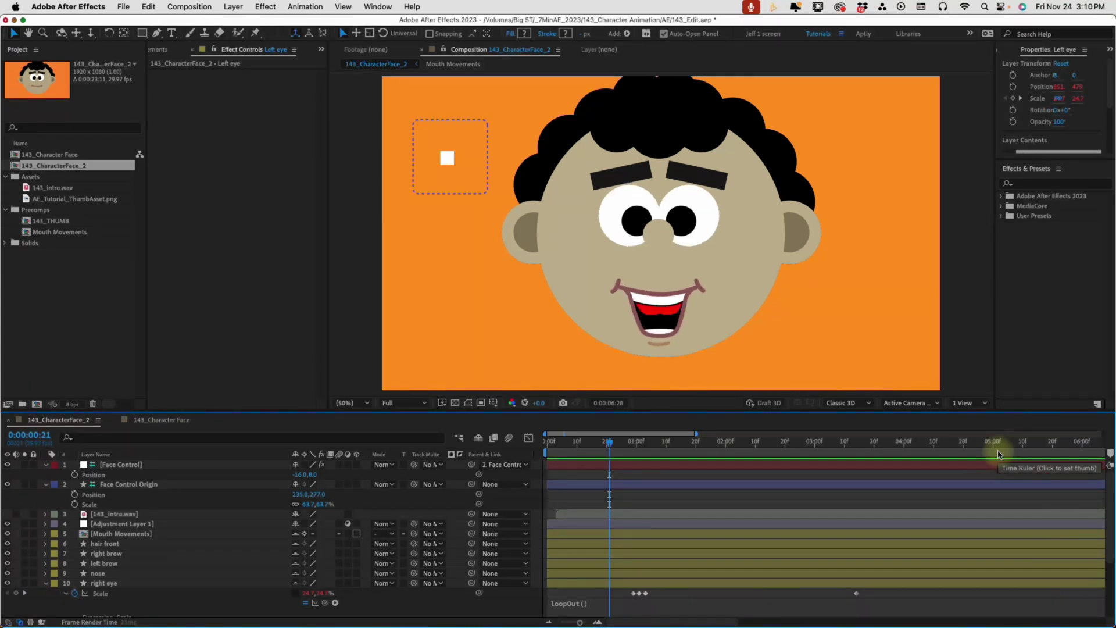
key(space)
key(minus)
key(minus)
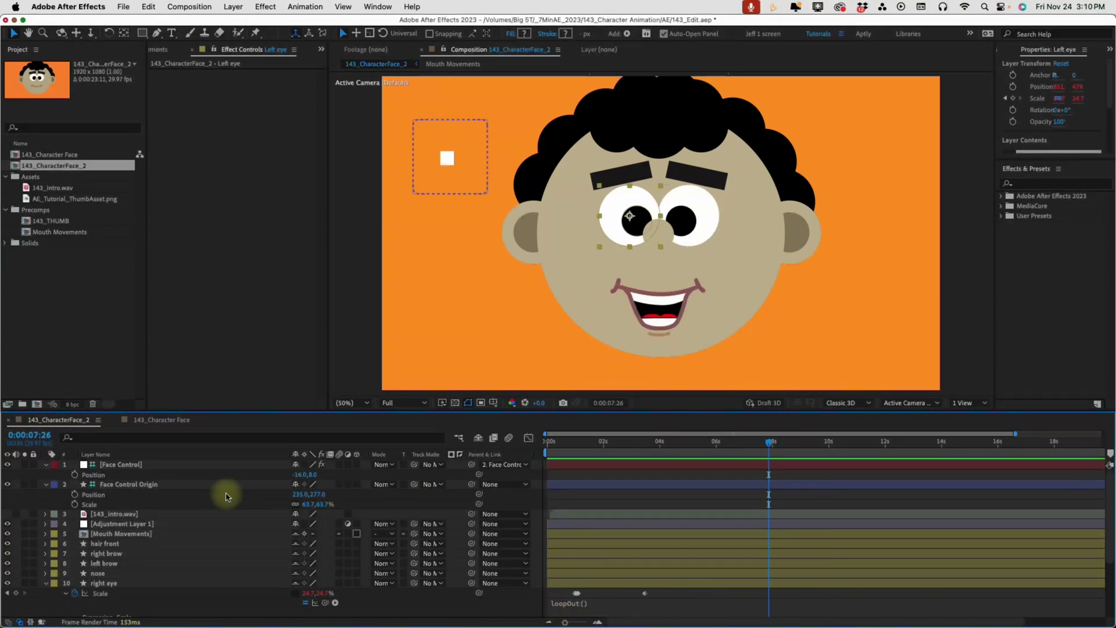
Collapse the right eye layer and keyframe the Position of the right brow and left brow at 0:00:07:26
click(45, 583)
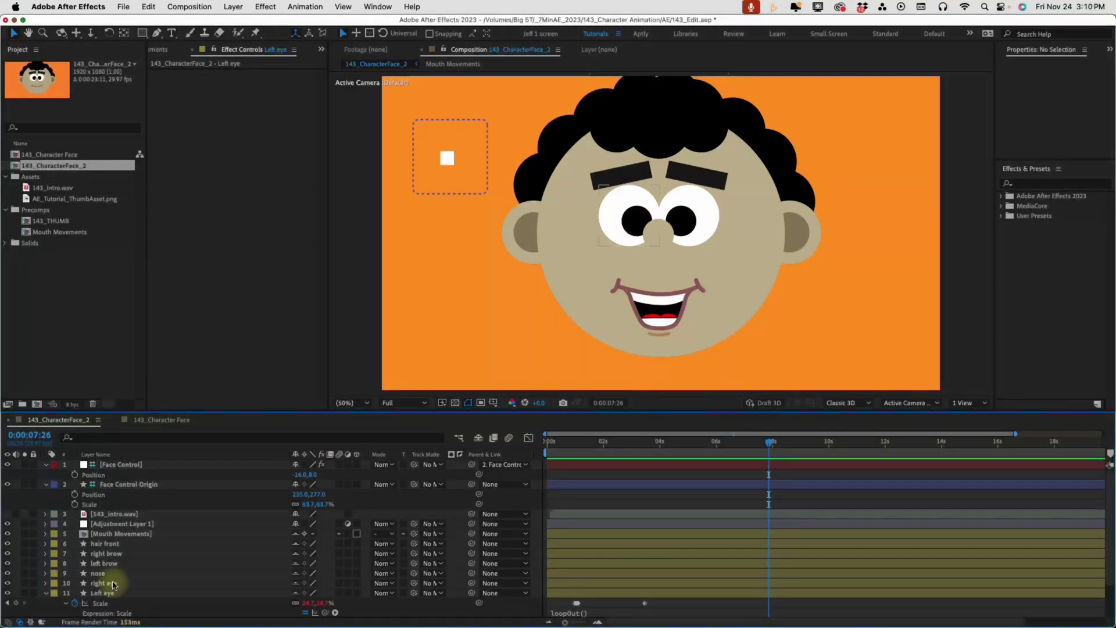
click(114, 563)
shift+click(119, 553)
key(p)
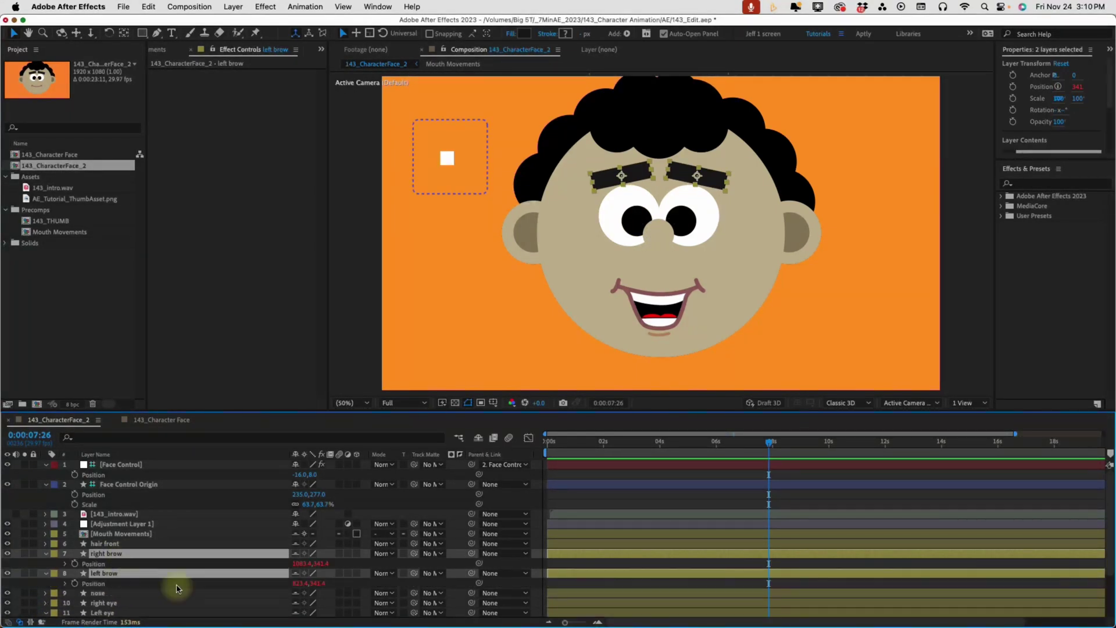
click(74, 563)
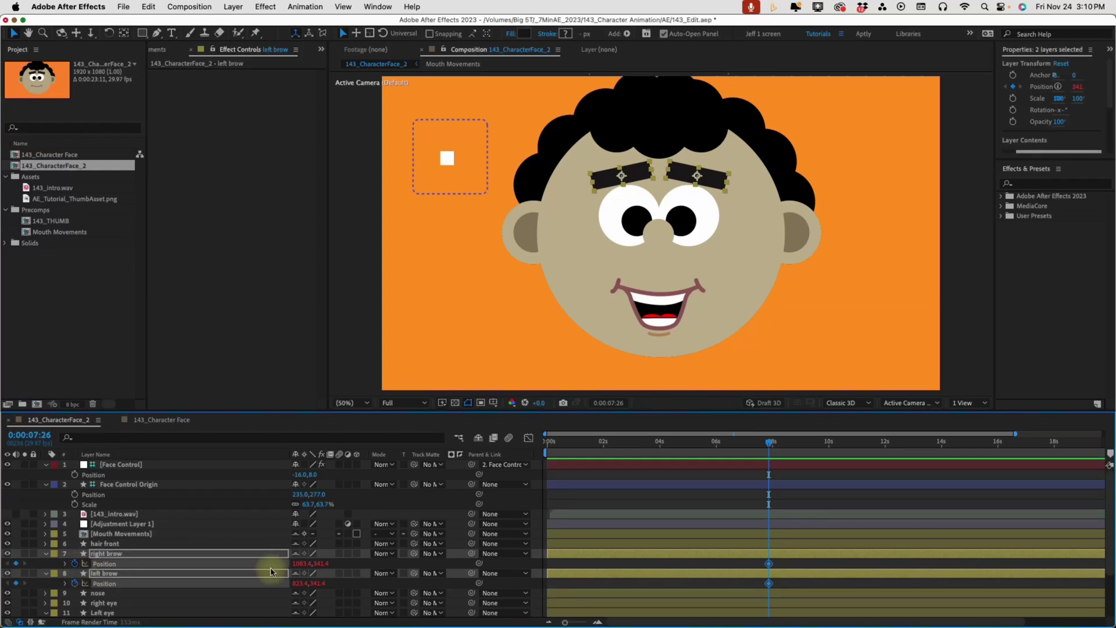
Keyframe both brows' Y Position at 345.4 at 0:00:08:09, undoing the trial of raising the right brow and lowering the left
drag(769, 442, 781, 444)
mouse_move(321, 563)
mouse_down()
mouse_move(293, 563)
mouse_move(326, 581)
mouse_up()
click(240, 559)
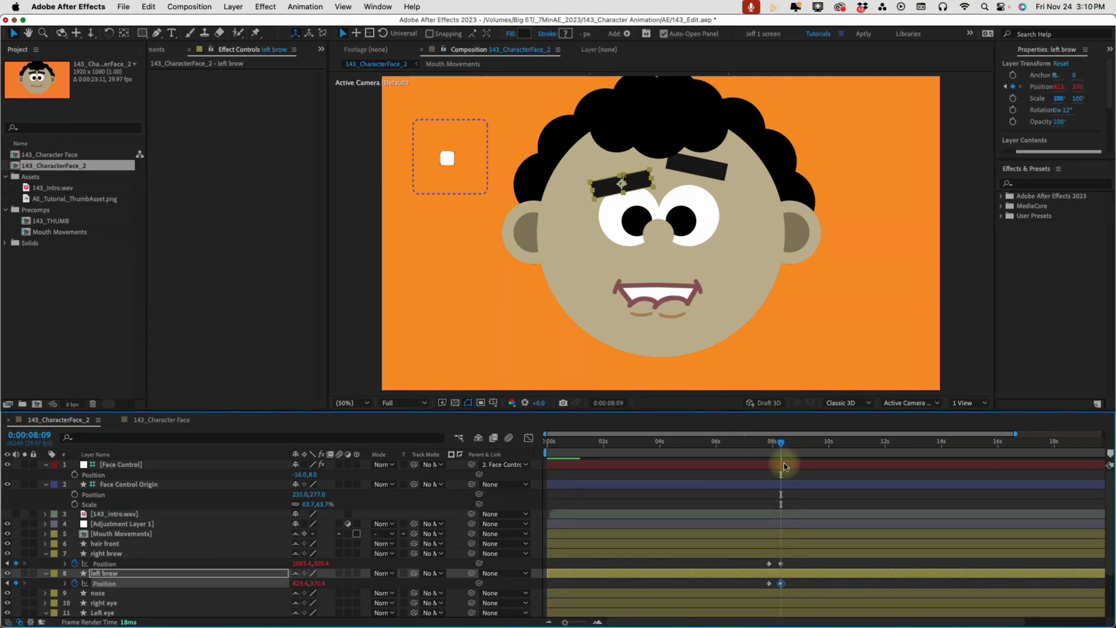
key(super+z)
key(super+z)
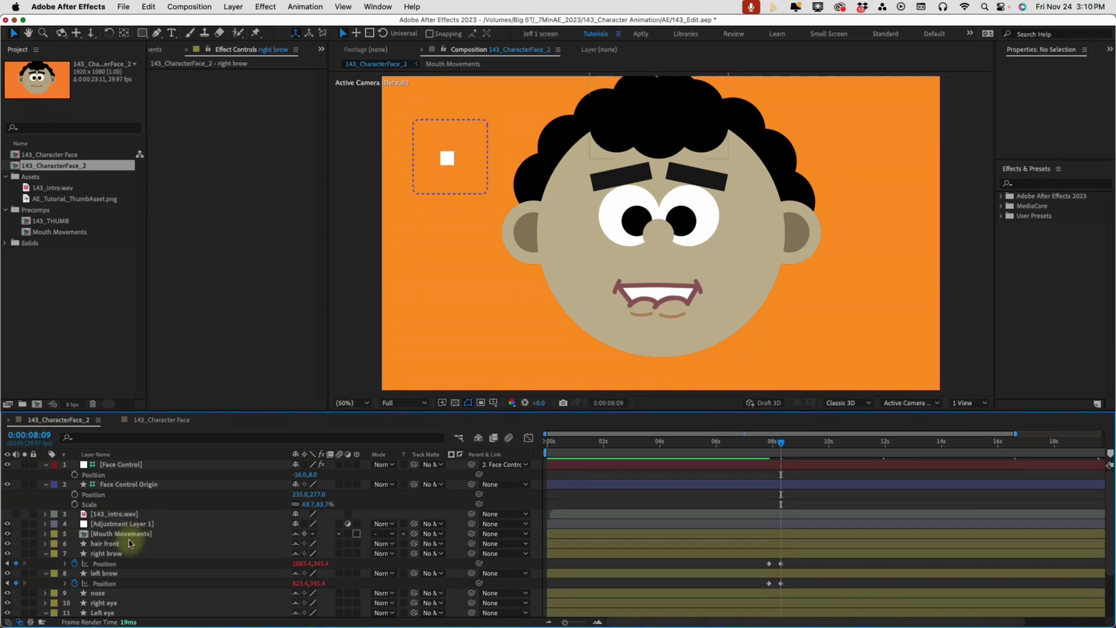
Create a null object named Head control above Mouth Movements and move it to 960, 965 at the chin
click(122, 533)
key(shift+super+alt+y)
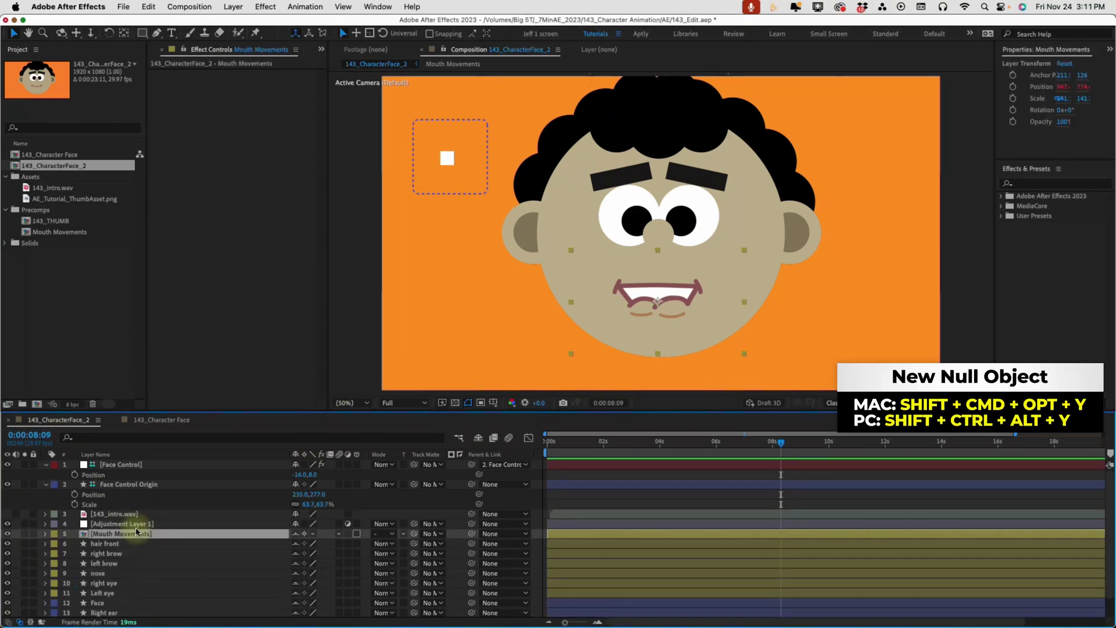
key(Return)
key(BackSpace)
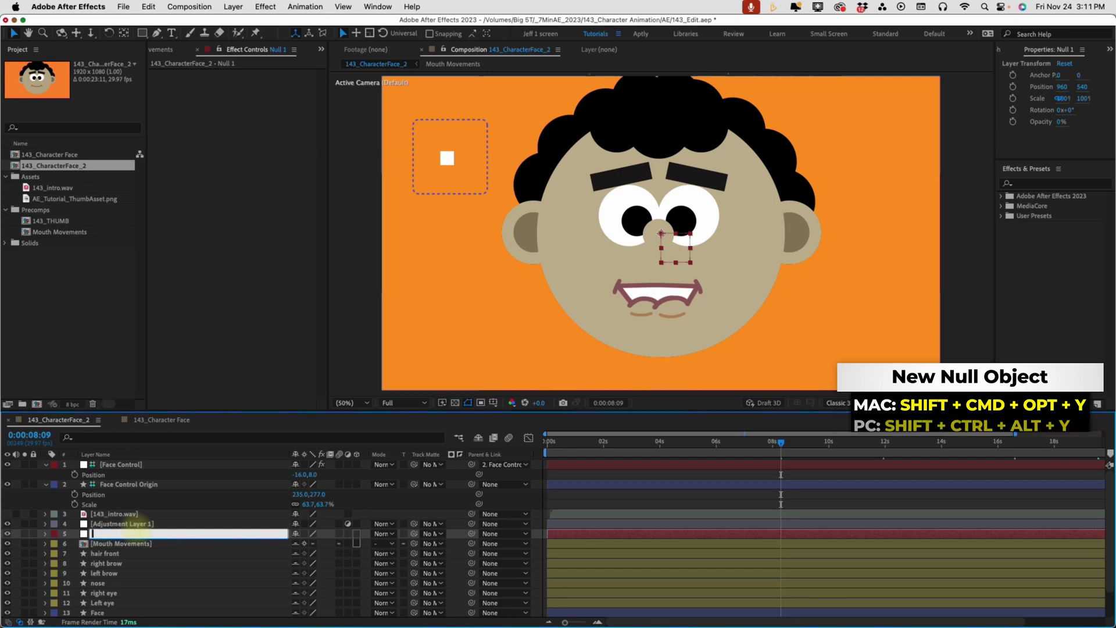
text(Head control)
key(Return)
key(p)
drag(319, 544, 575, 531)
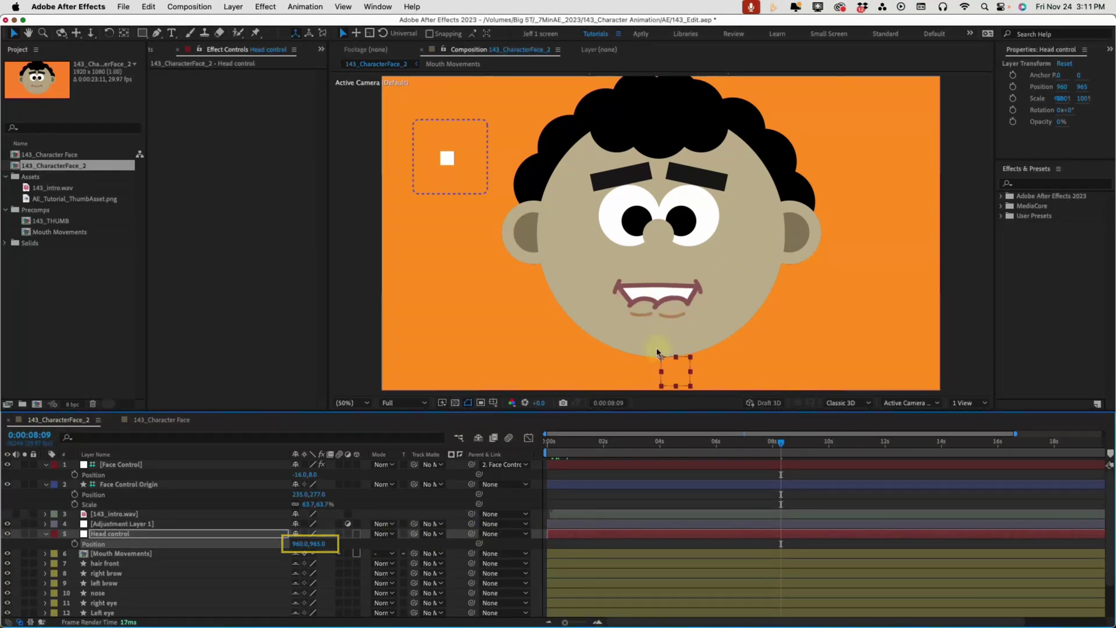
Parent all face layers from Mouth Movements through hair back to Head control
click(139, 554)
scroll(127, 604, down, 3)
shift+click(119, 611)
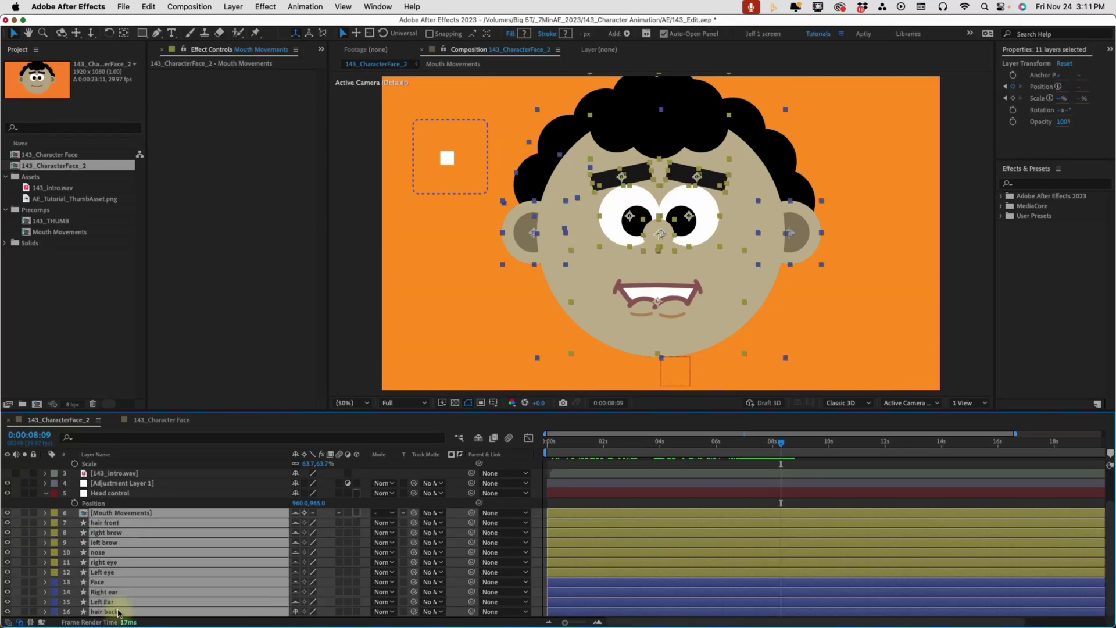
drag(471, 512, 159, 490)
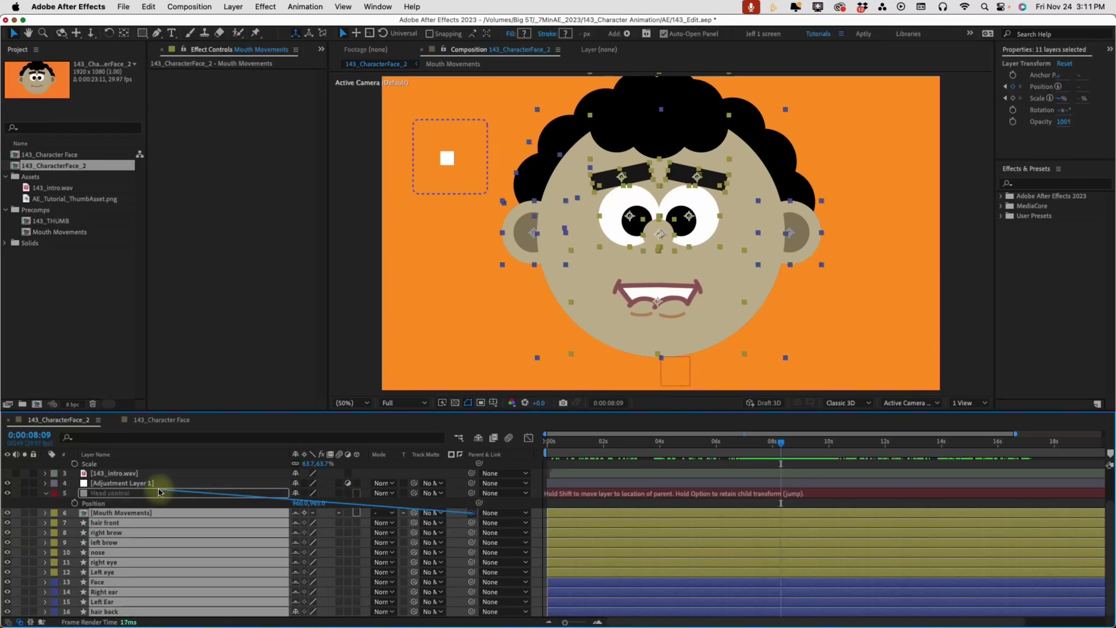
Test the head tilt by setting Head control's Rotation to -4.7°
click(159, 491)
key(shift+r)
drag(306, 517, 279, 515)
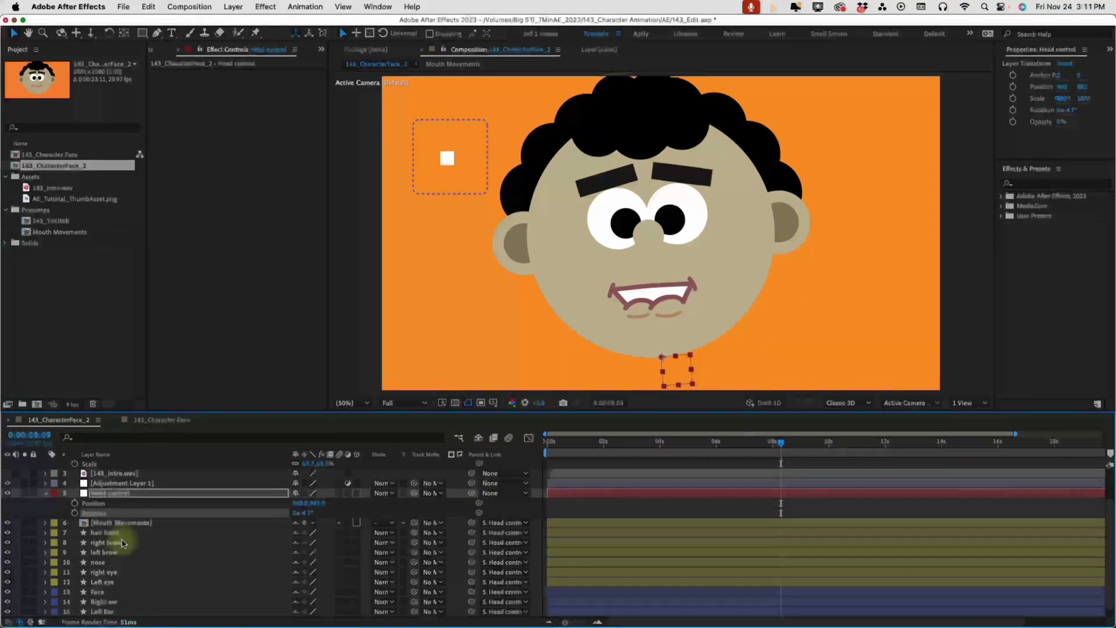
Try raising the right brow and lowering the left brow at 0:00:08:09, and undo both moves and the head tilt
click(120, 543)
key(p)
mouse_move(321, 553)
mouse_down()
mouse_move(299, 551)
mouse_move(313, 551)
mouse_up()
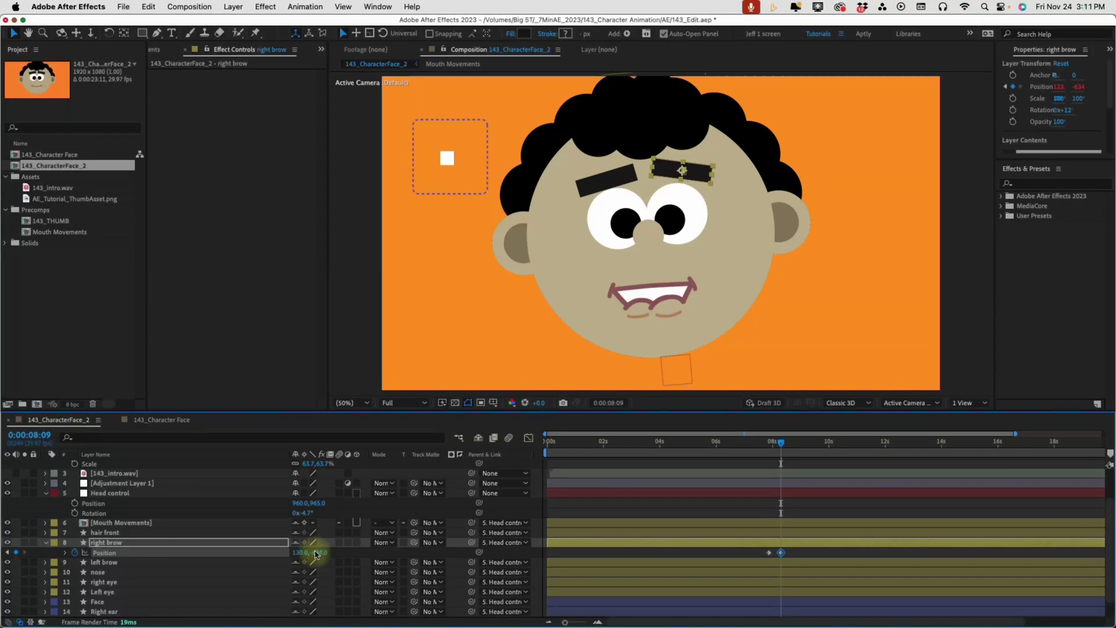
click(214, 562)
key(p)
drag(317, 572, 346, 576)
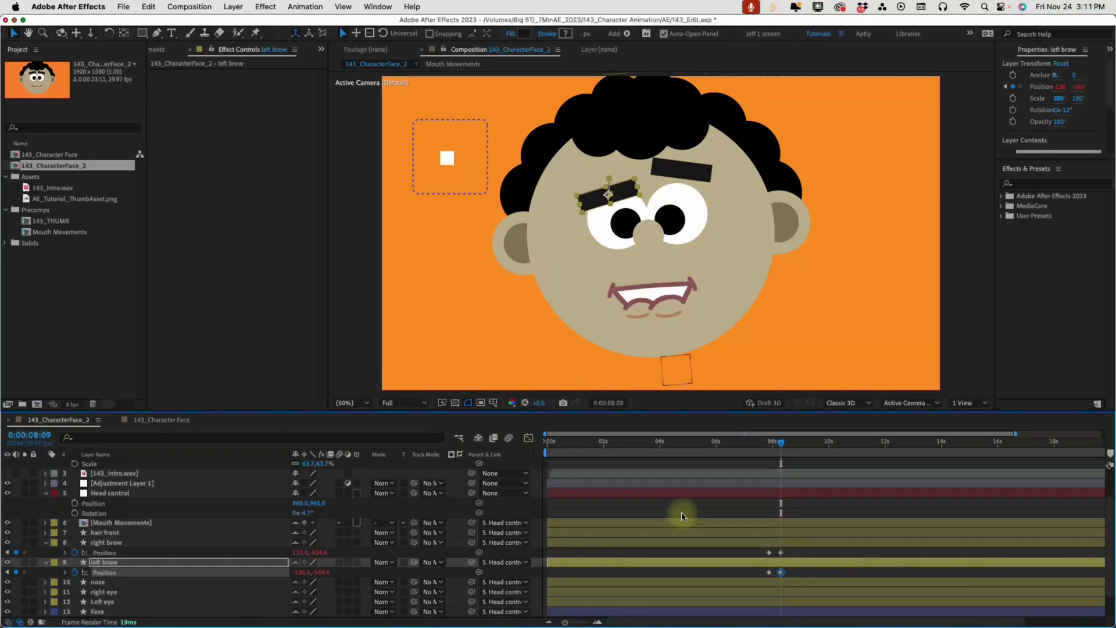
key(super+z)
key(super+z)
key(super+z)
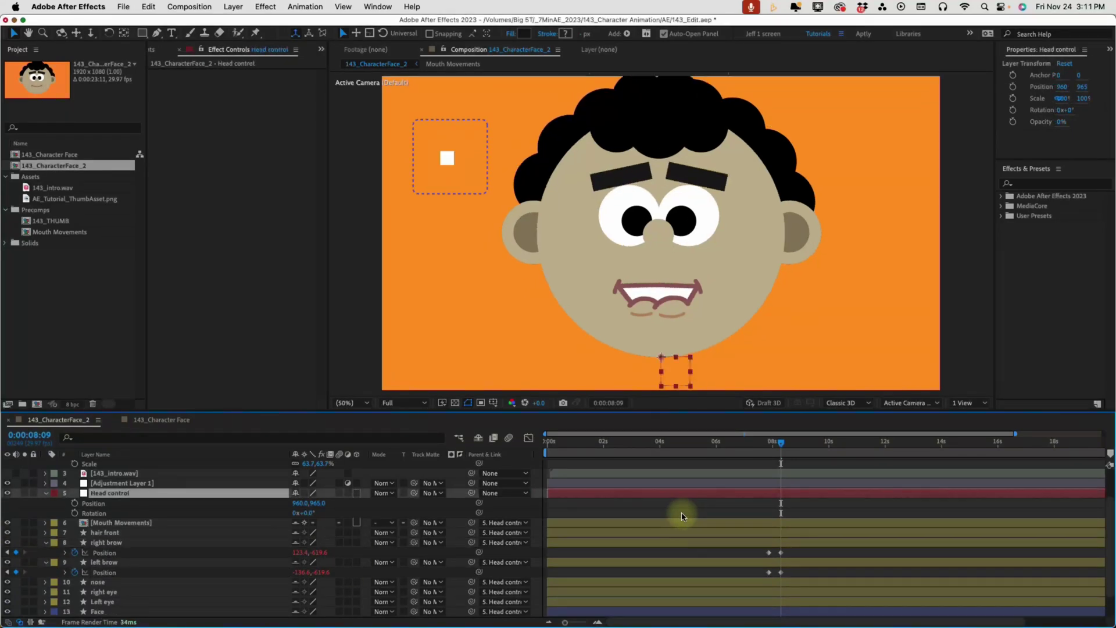
Scrub the timeline to review the face animation, leaving the current time at 0:00:06:27
drag(613, 444, 741, 446)
scroll(236, 534, down, 1)
scroll(236, 534, down, 1)
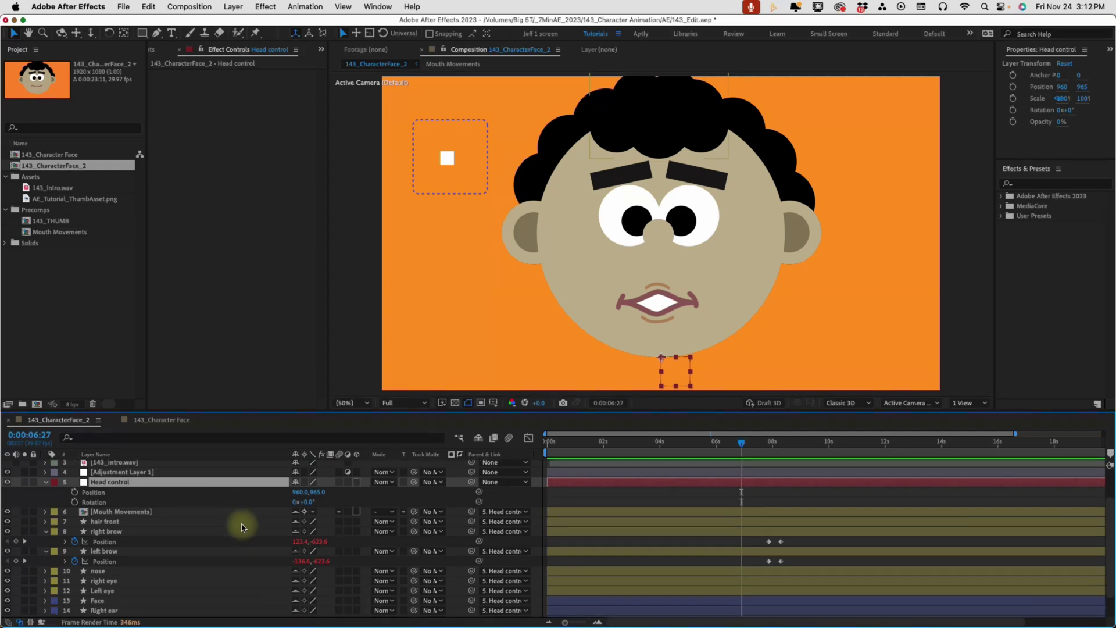
click(455, 403)
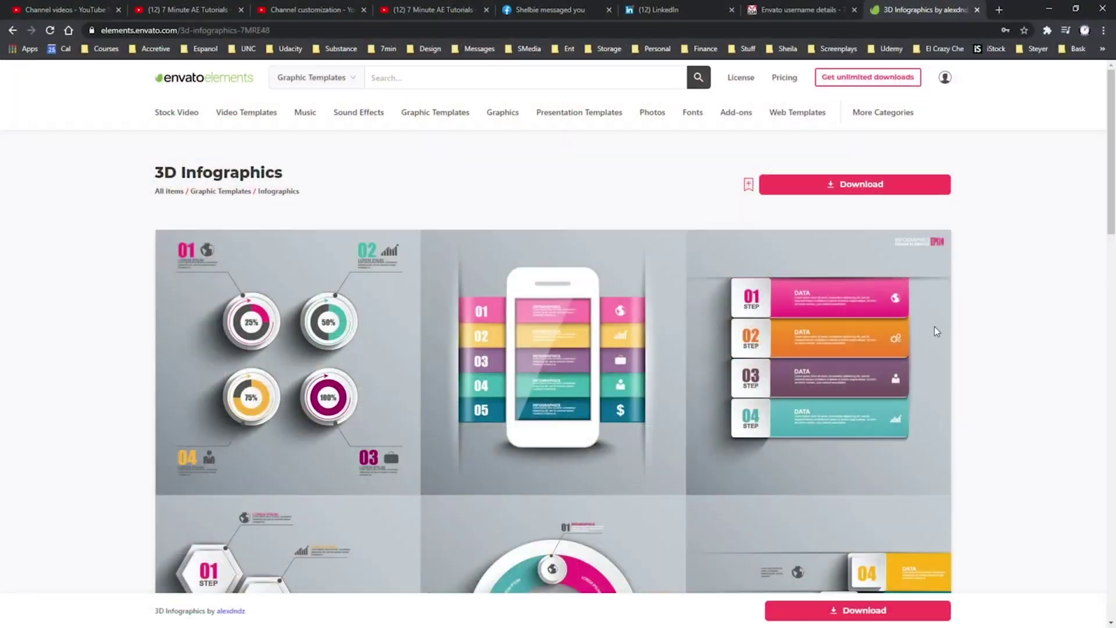
scroll(940, 324, down, 1)
scroll(940, 316, down, 5)
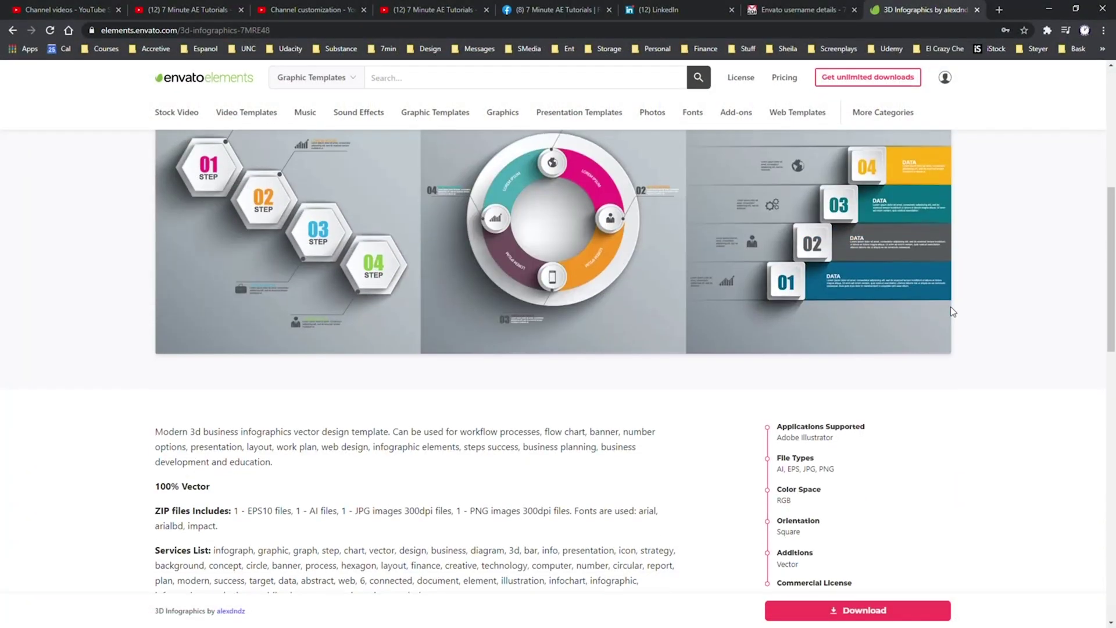
scroll(955, 308, up, 5)
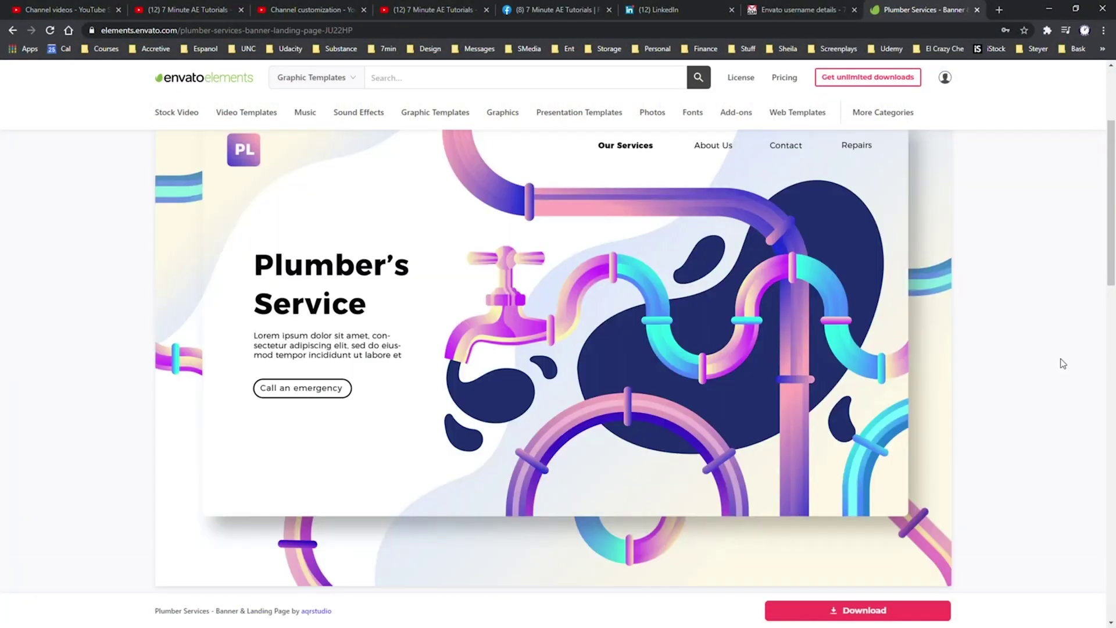